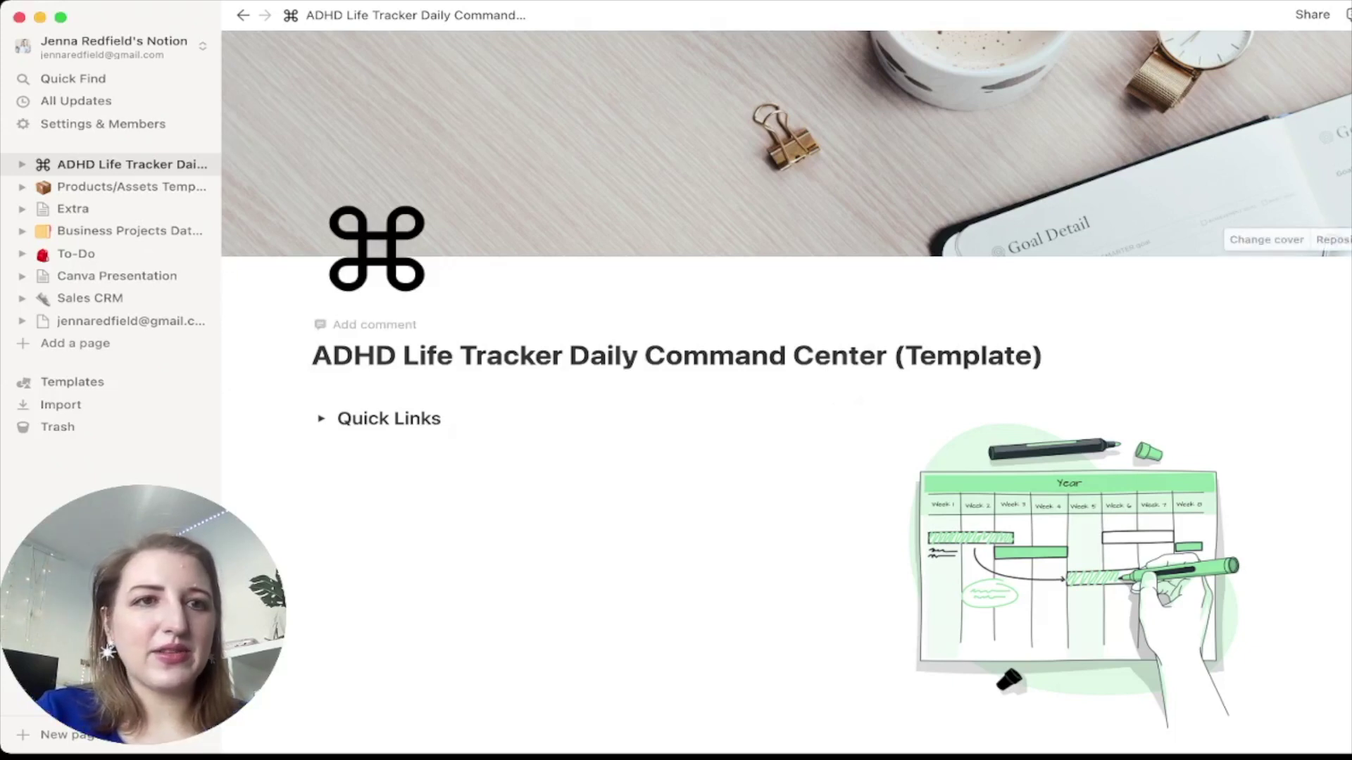
Step: Hide the sidebar and expand the Quick Links section to look through its quick lists and Tally form video
click(201, 15)
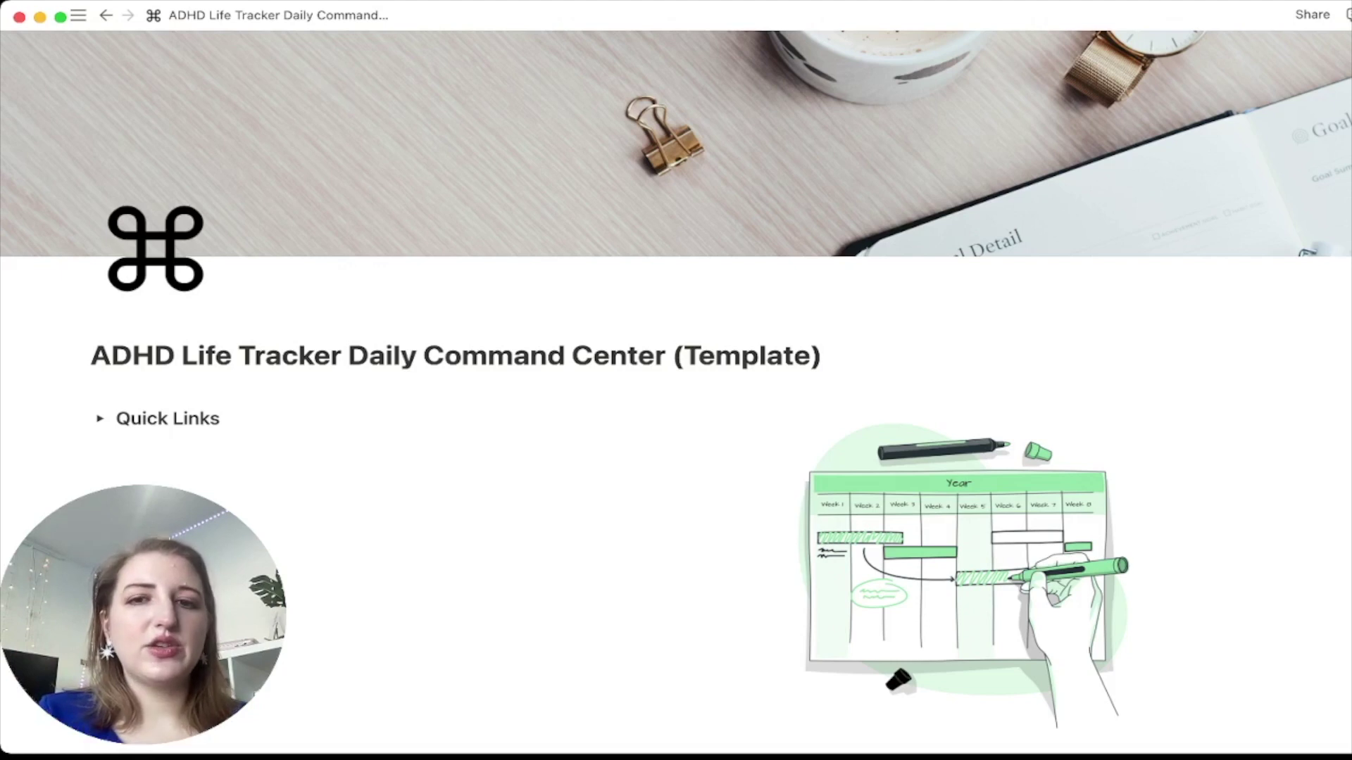
click(100, 419)
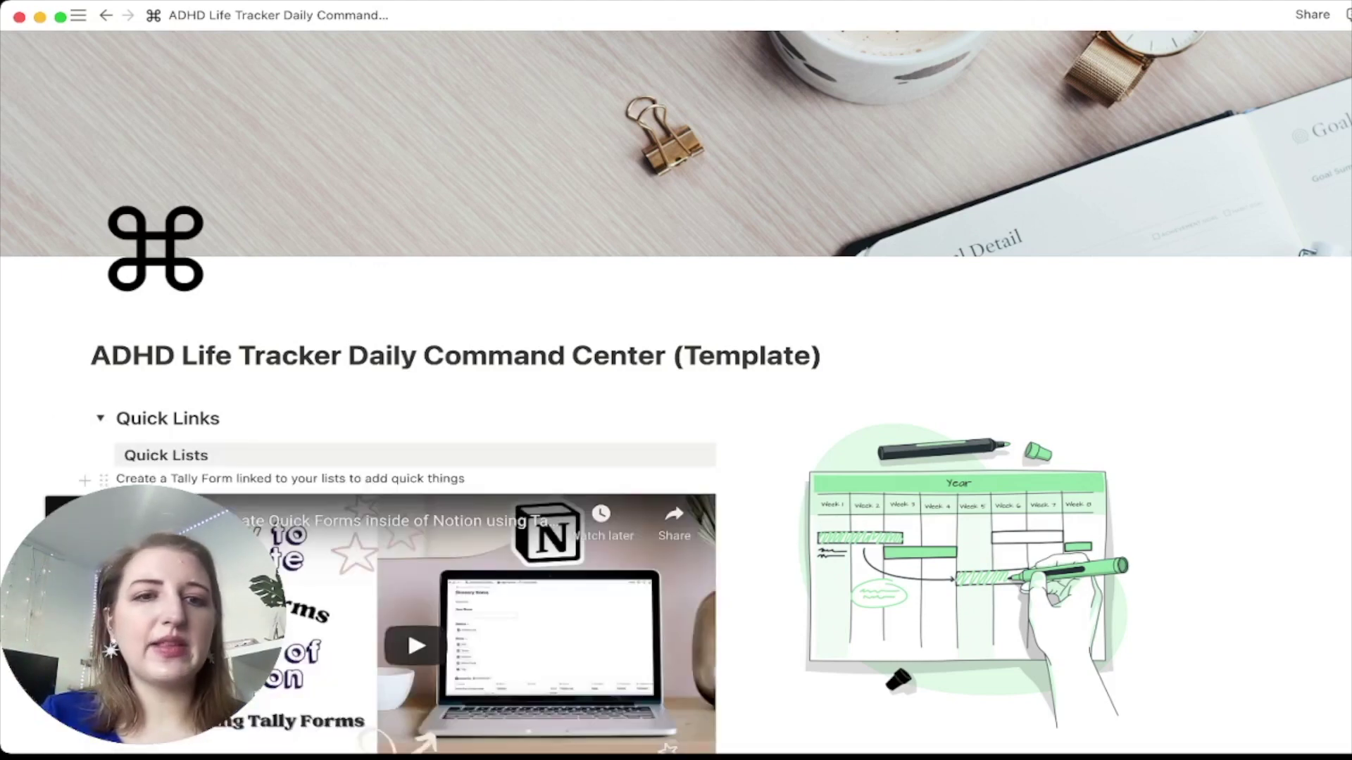
scroll(415, 535, down, 2)
scroll(416, 535, down, 5)
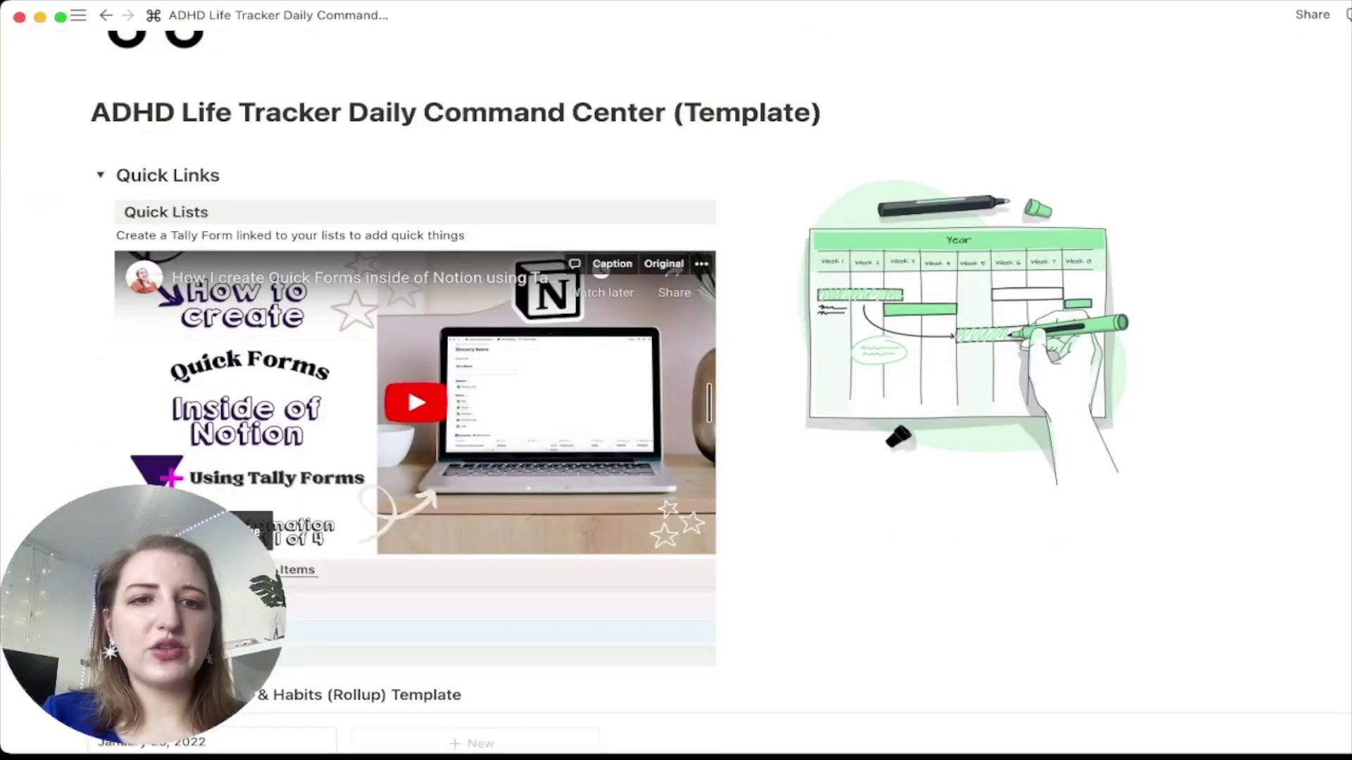
scroll(415, 535, down, 4)
scroll(415, 535, down, 3)
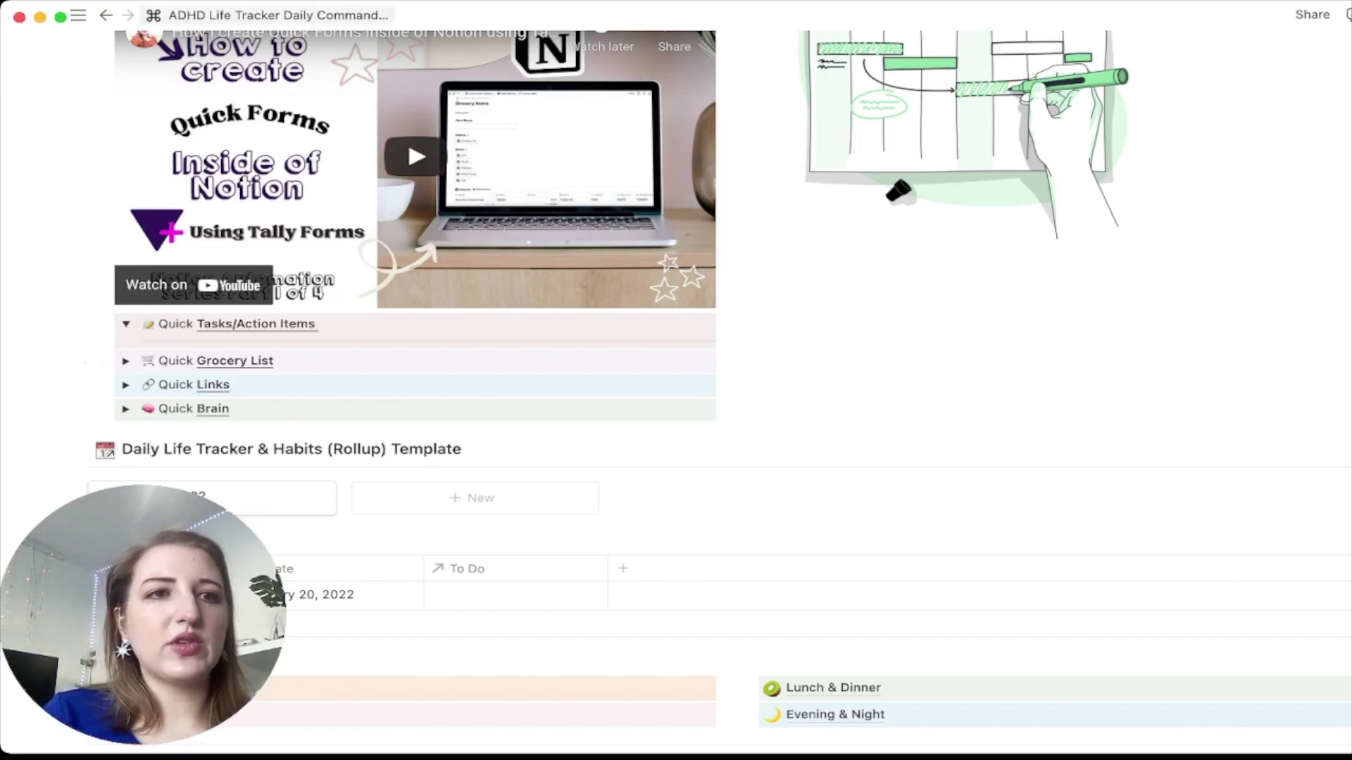
Step: Switch to the Twincitiescollective workspace and open its Daily Command Center page with the sidebar hidden
key(super+backslash)
click(113, 46)
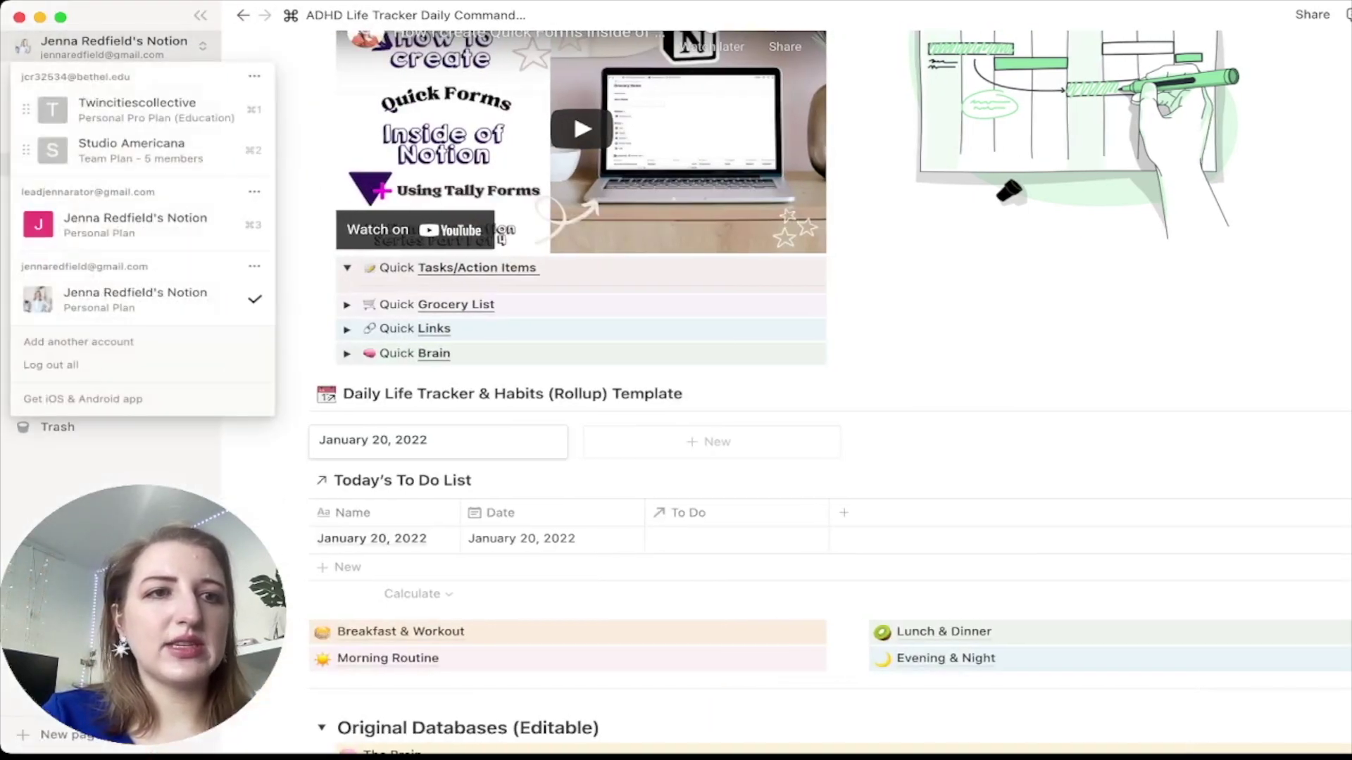
click(105, 106)
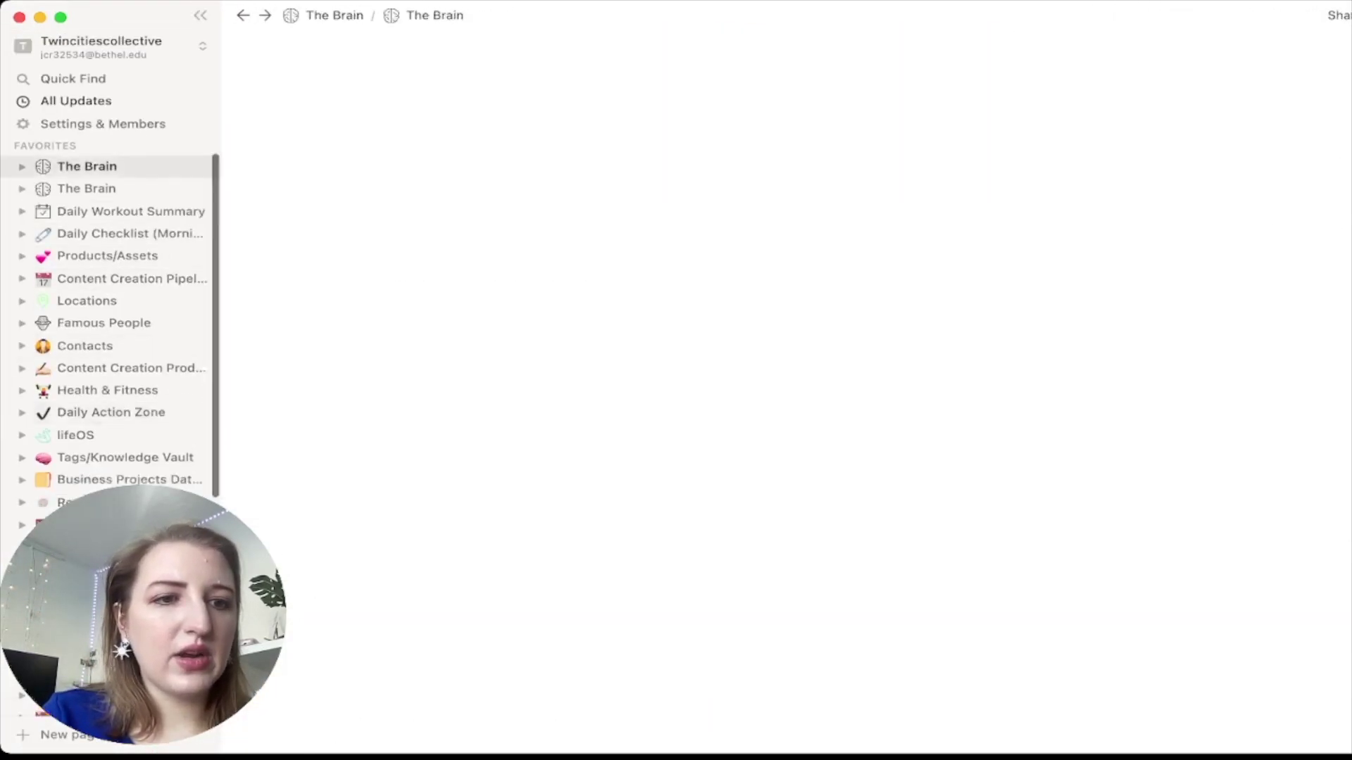
scroll(113, 317, down, 4)
click(42, 519)
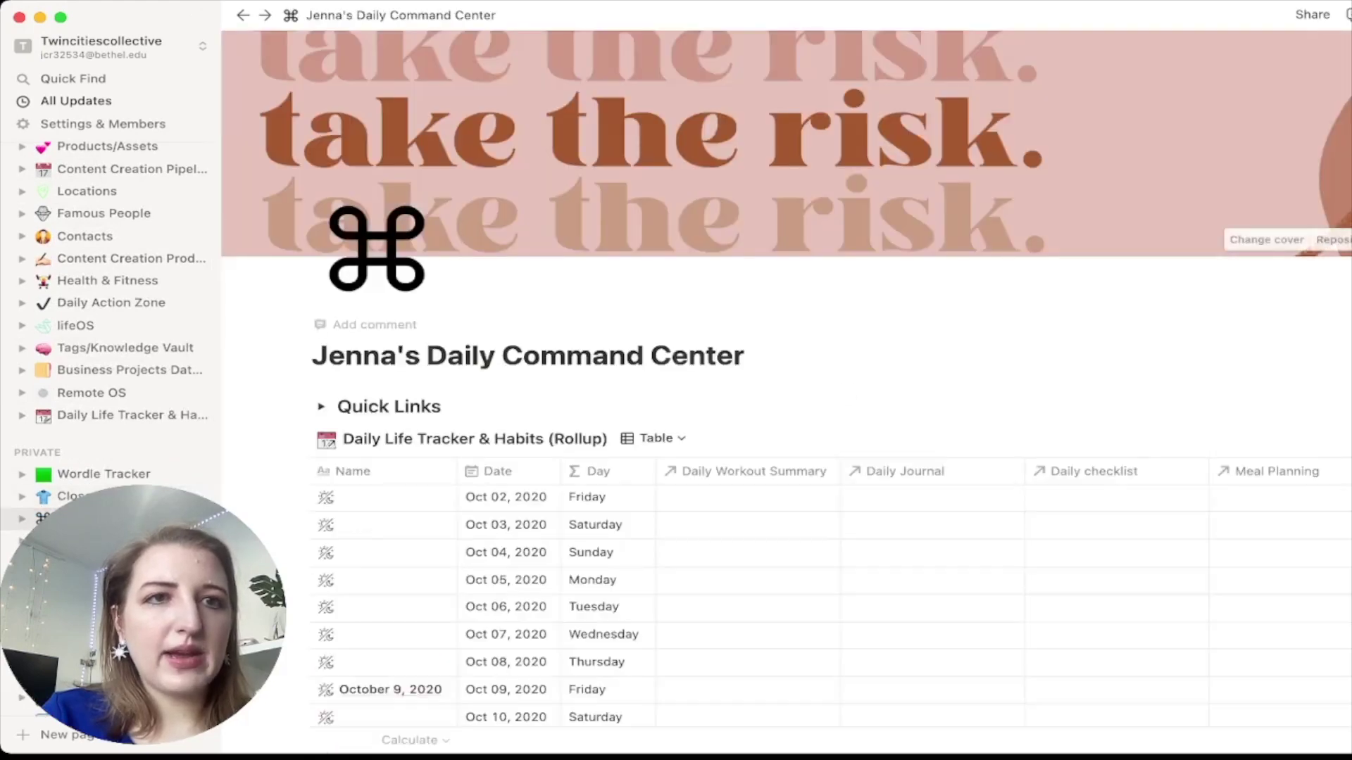
key(super+backslash)
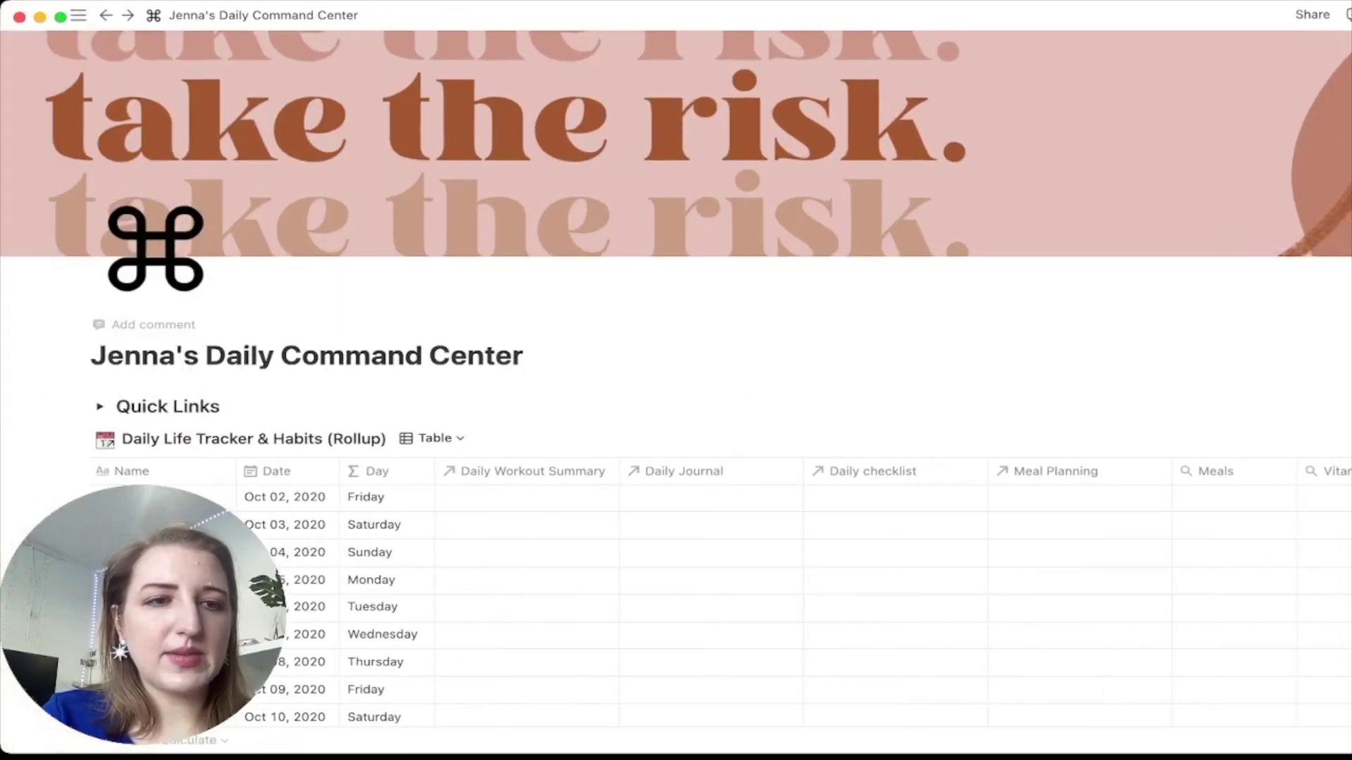
Step: Expand Quick Links, examine the fields of the Quick Tasks/Action Items form, and collapse that form again
click(103, 407)
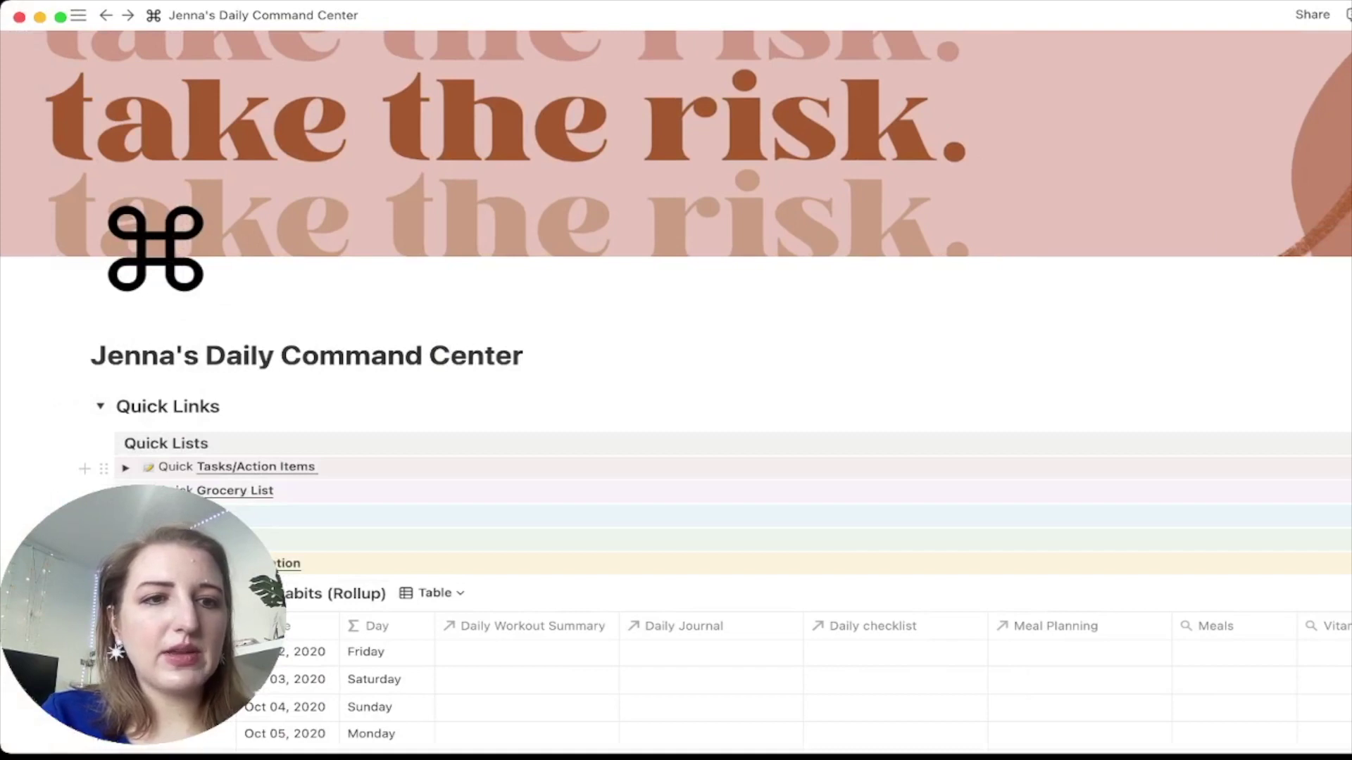
click(125, 468)
scroll(517, 679, down, 3)
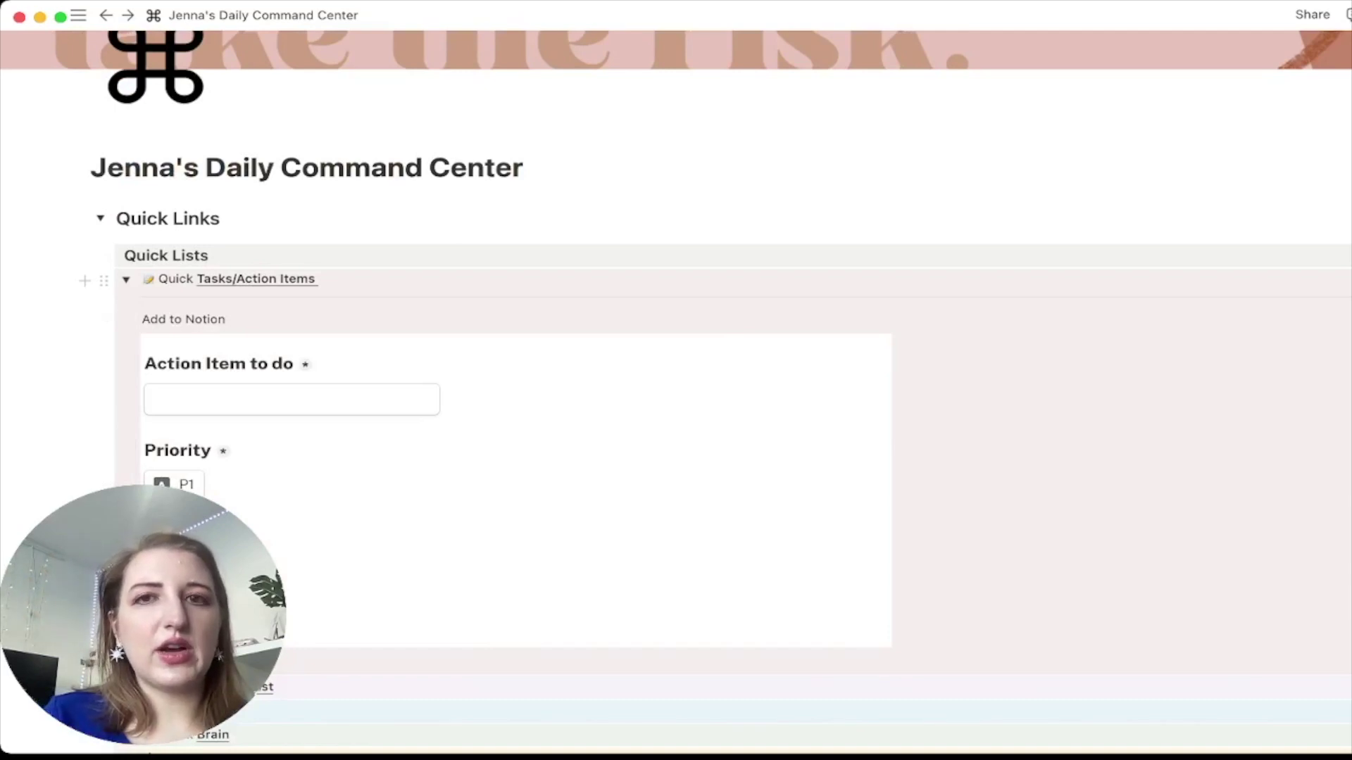
scroll(514, 493, down, 5)
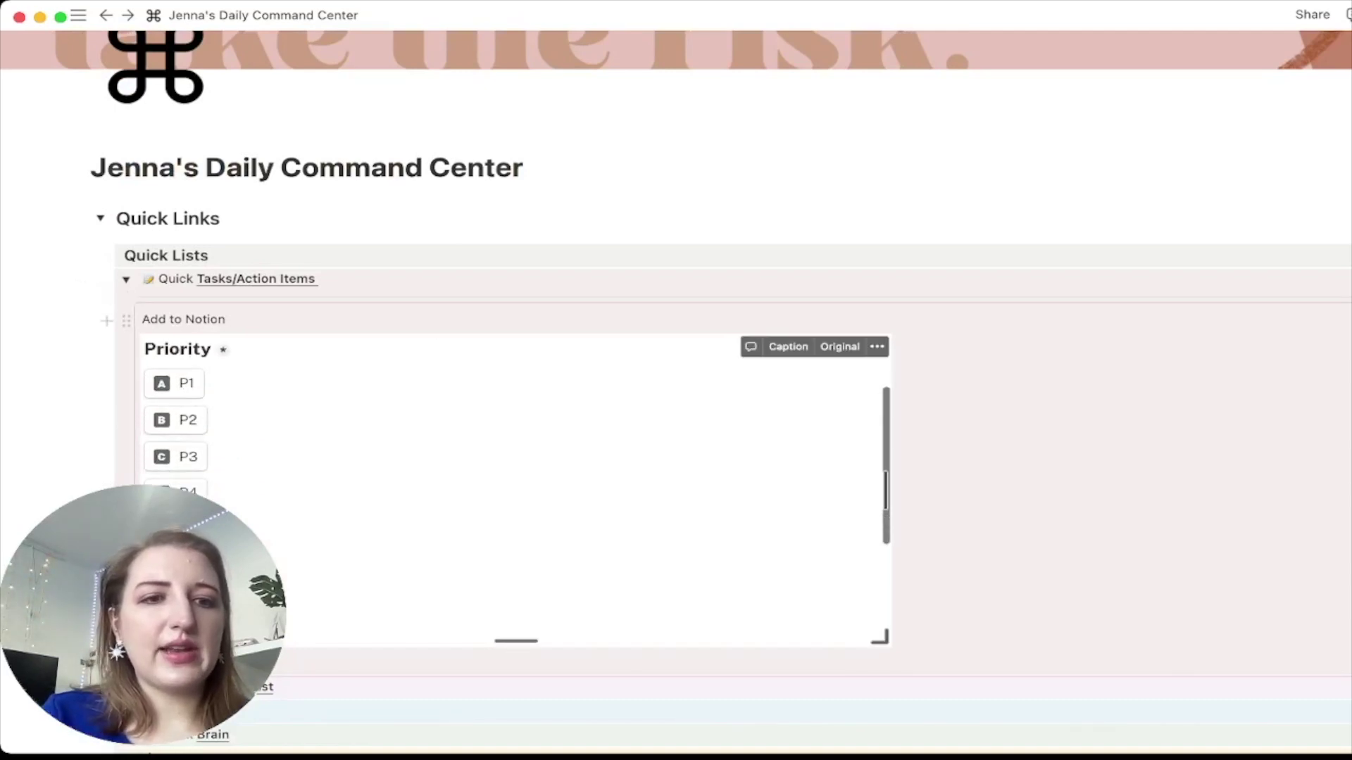
scroll(514, 493, up, 2)
scroll(514, 493, up, 3)
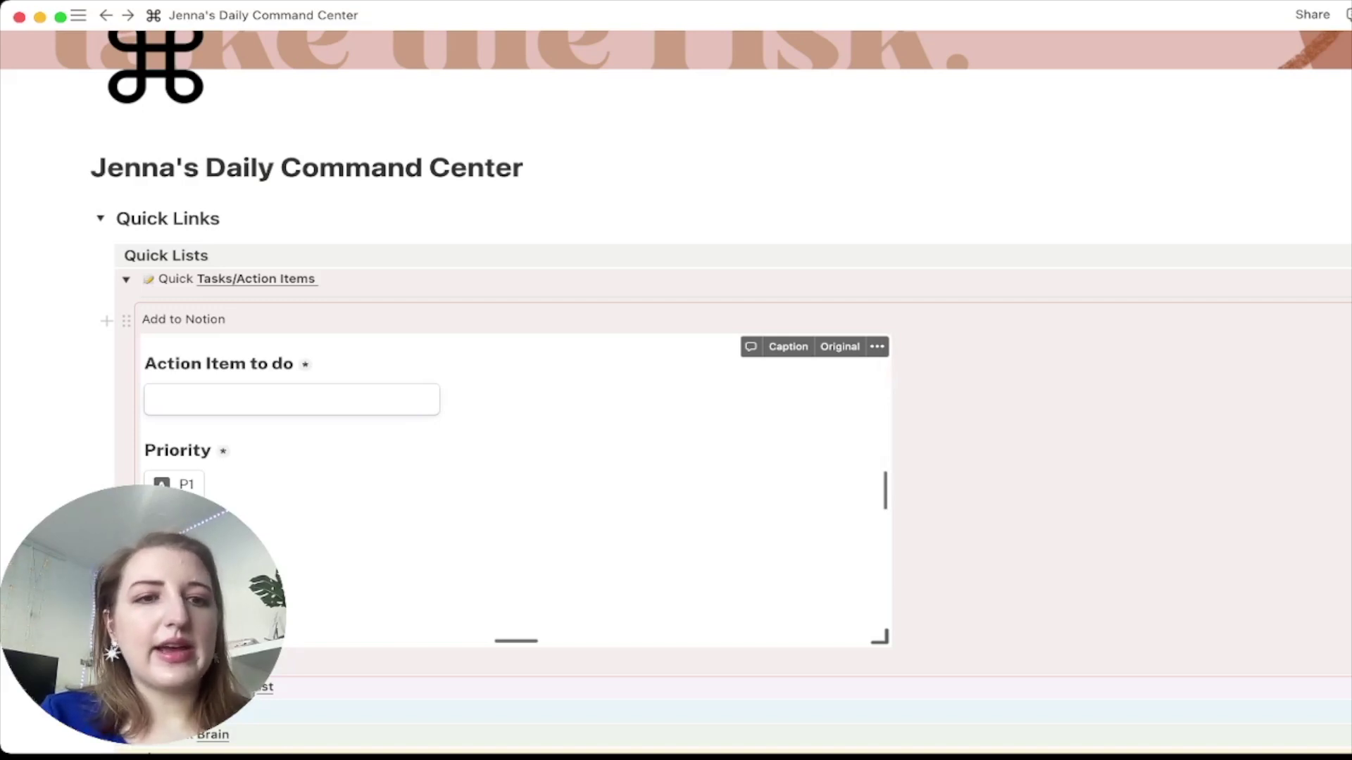
scroll(514, 493, down, 5)
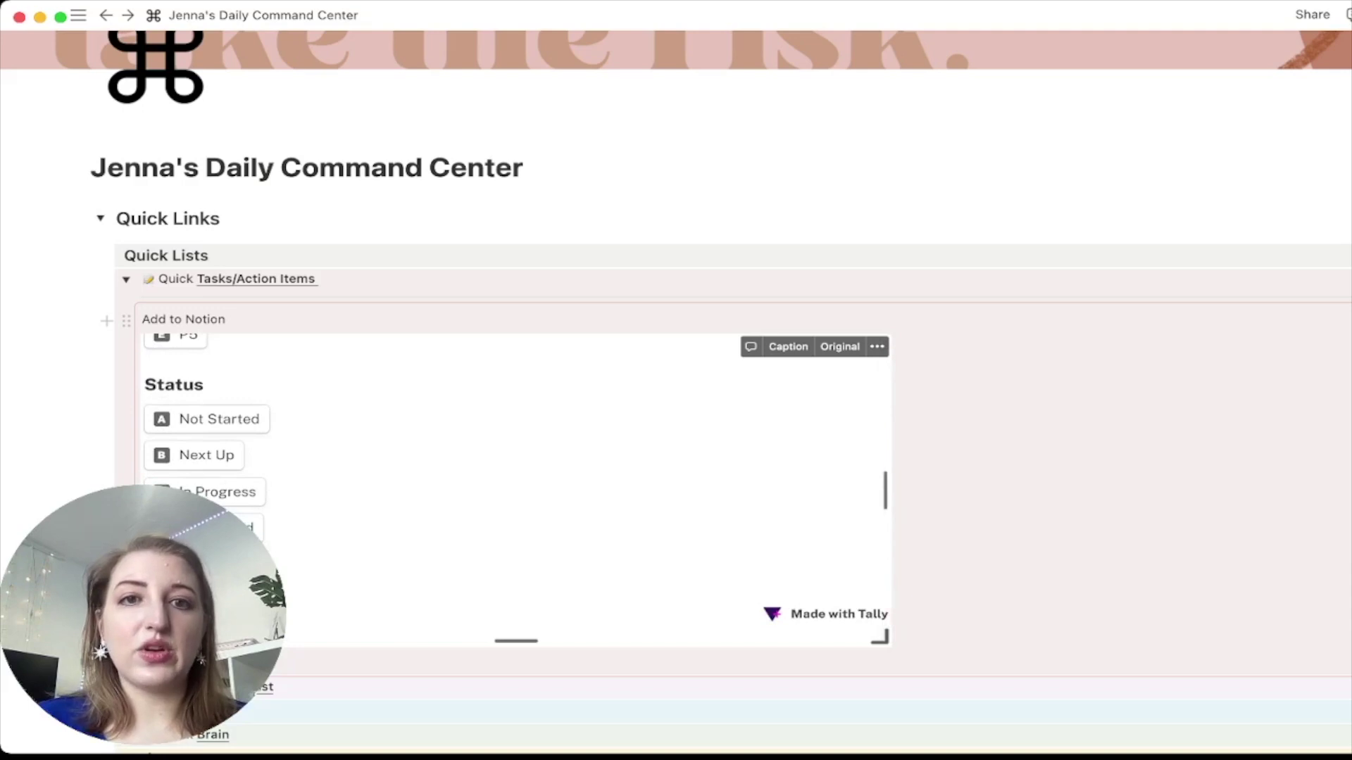
click(126, 280)
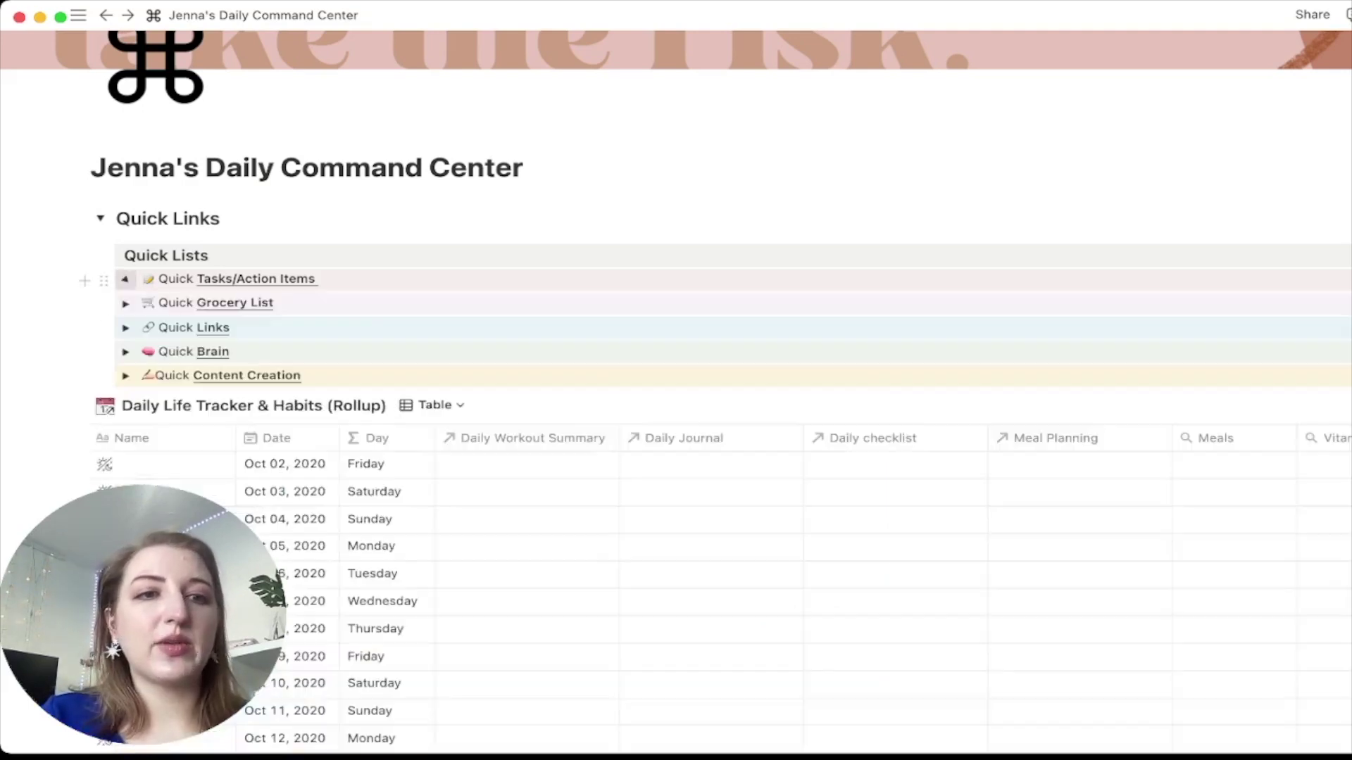
Step: Expand the Quick Grocery List toggle, look through the Grocery Item form's fields, and collapse it
click(125, 303)
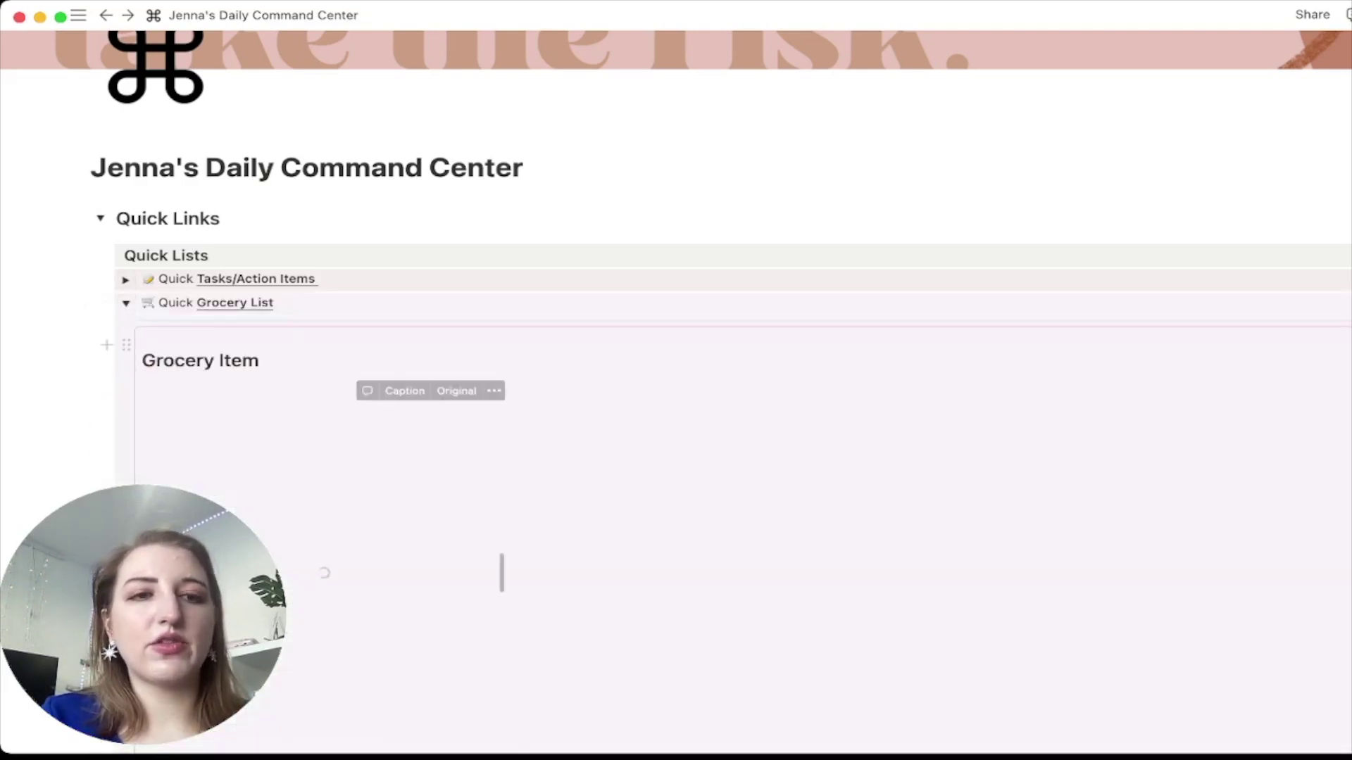
scroll(322, 570, down, 3)
scroll(324, 457, down, 2)
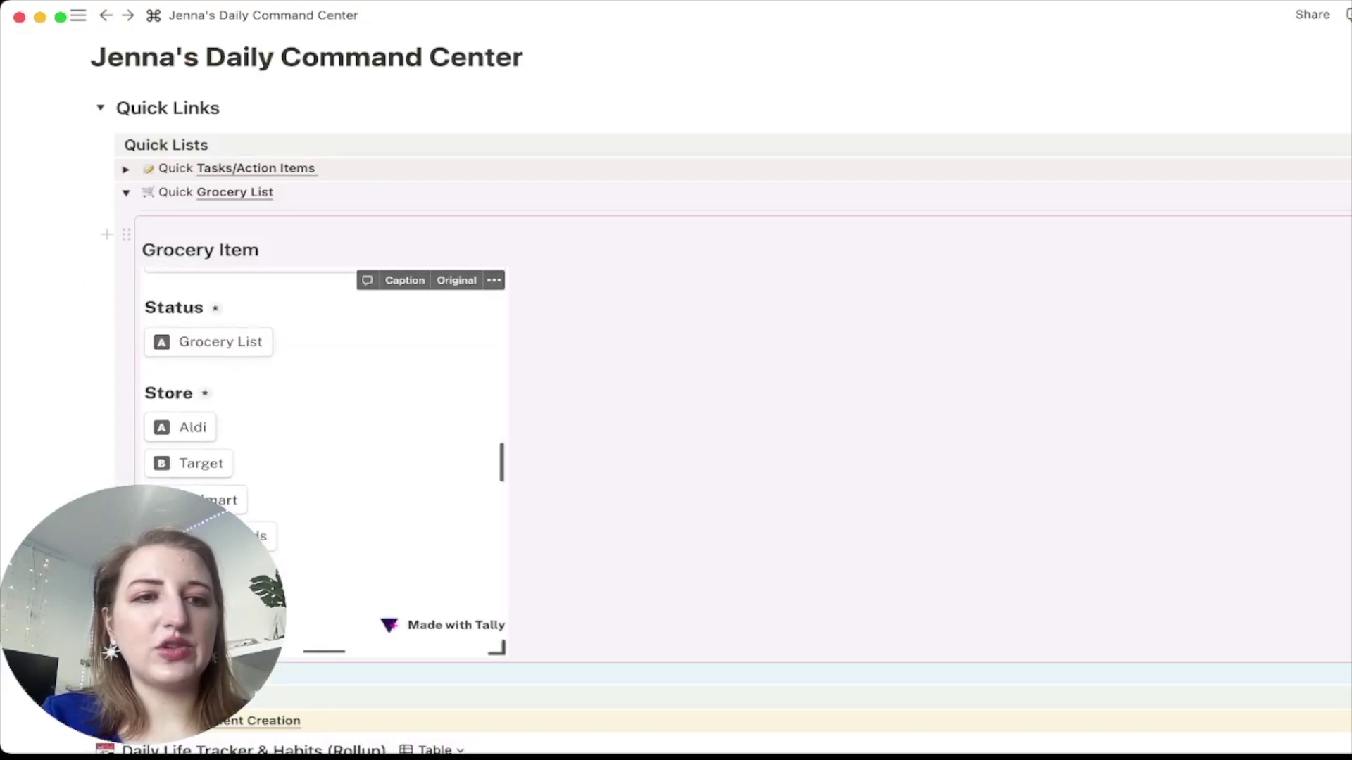
scroll(324, 458, up, 3)
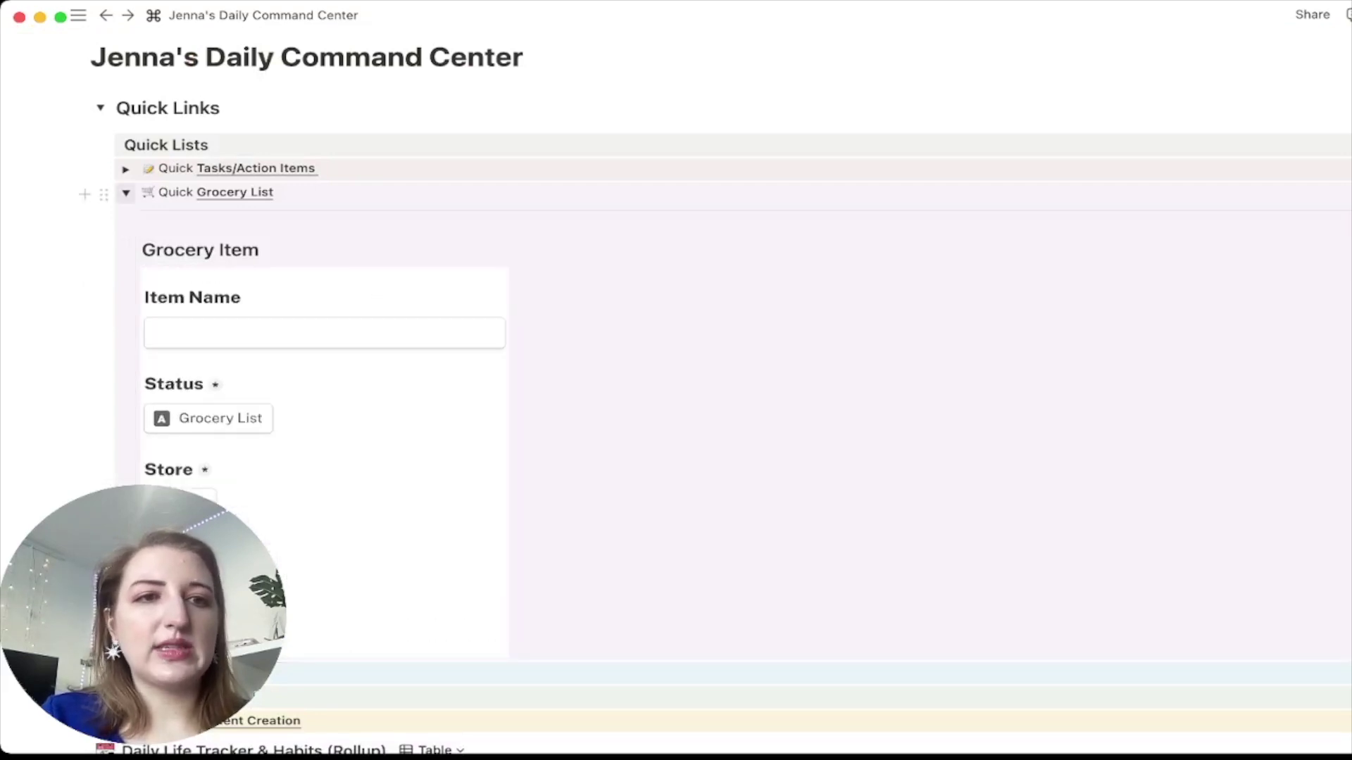
click(125, 193)
Step: Briefly expand and collapse the Quick Links form, and examine the fields of the Quick Brain form
click(125, 217)
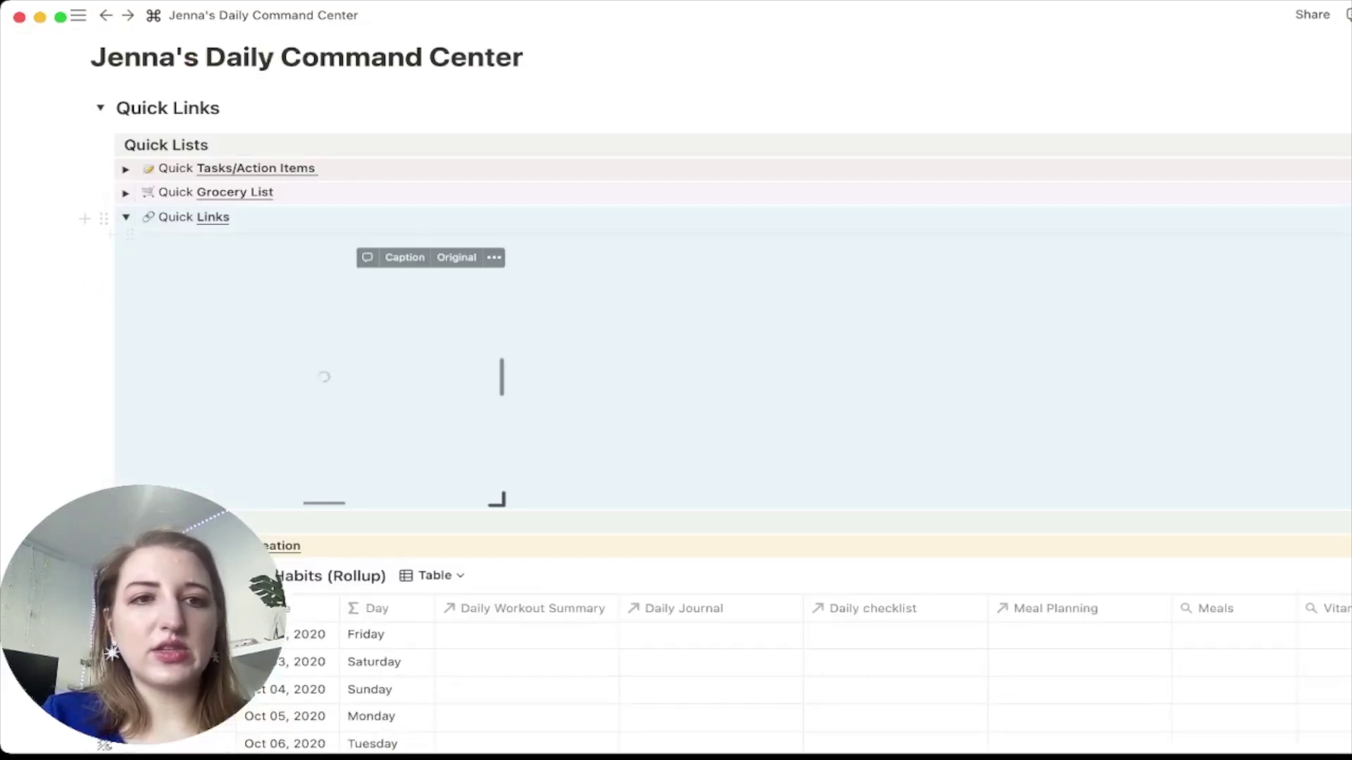
click(126, 216)
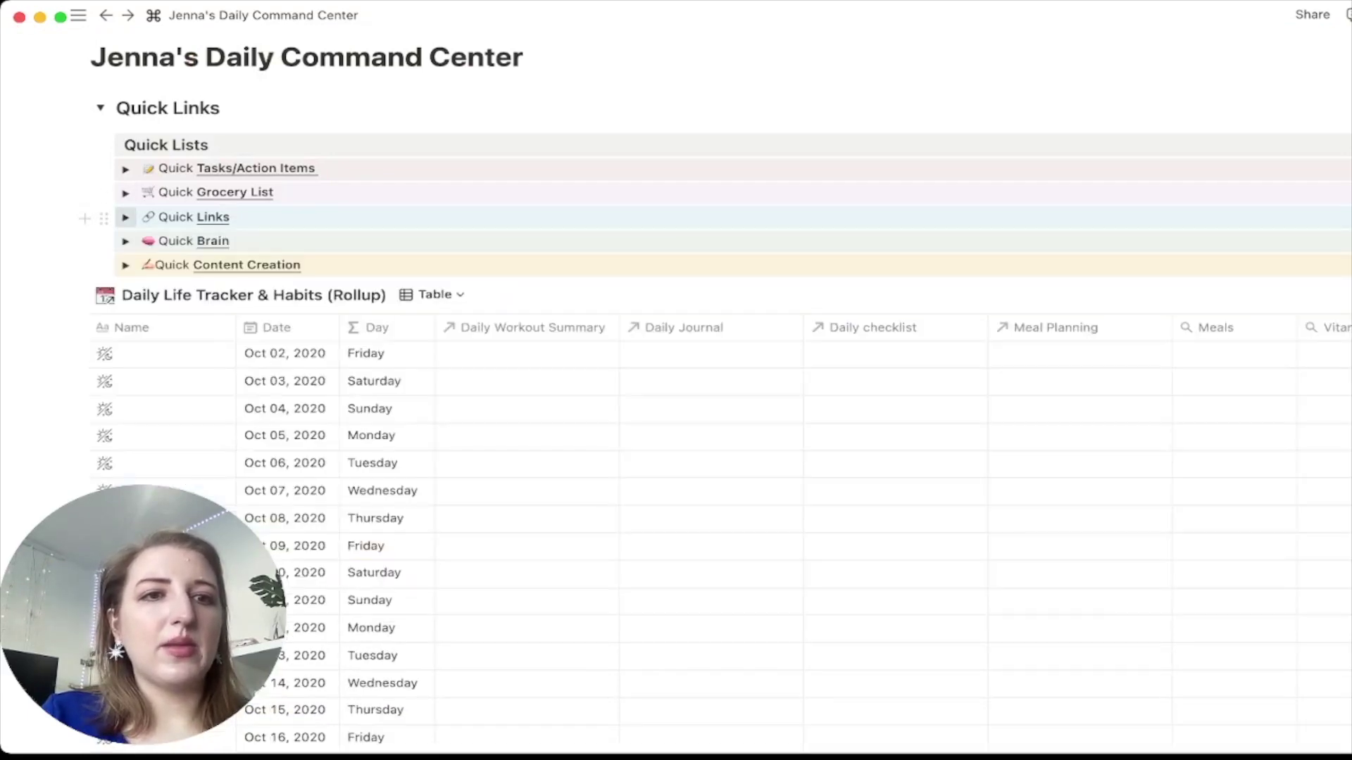
click(126, 241)
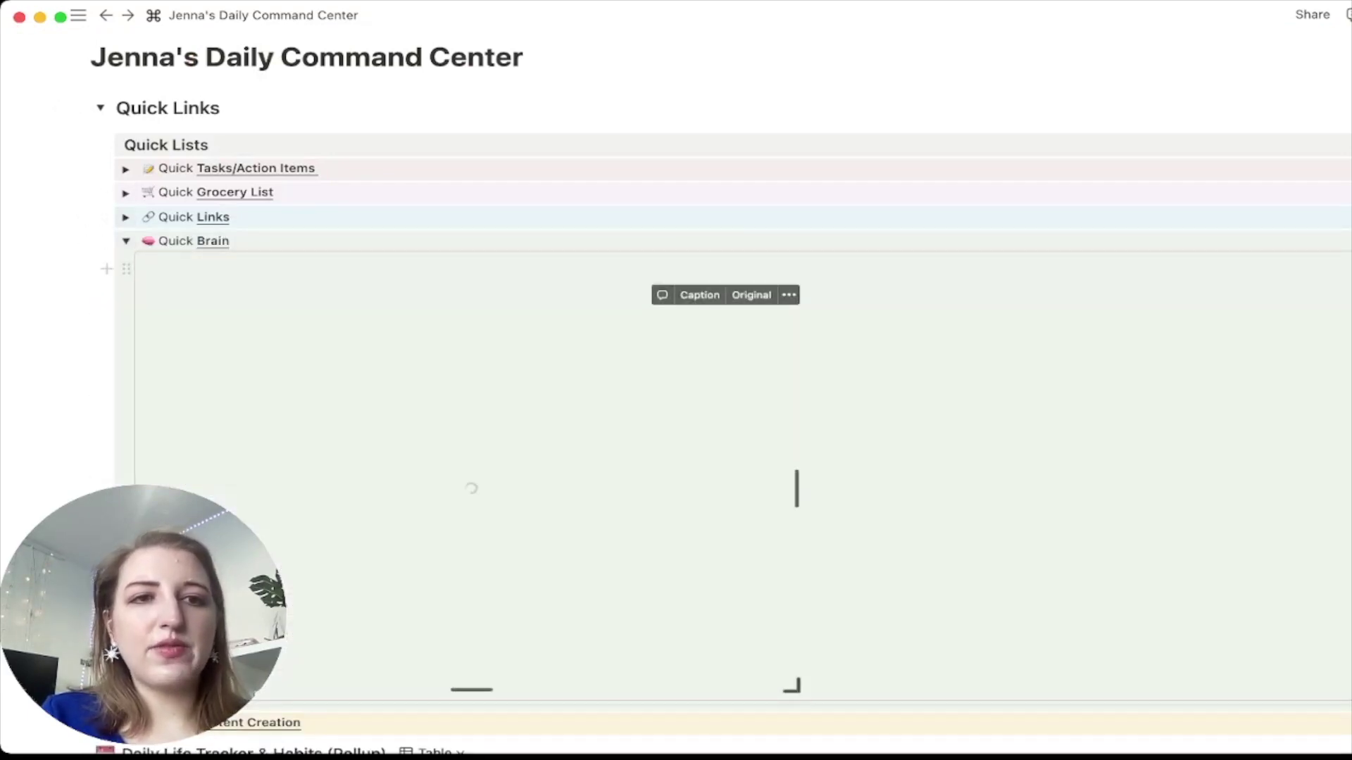
scroll(472, 486, down, 10)
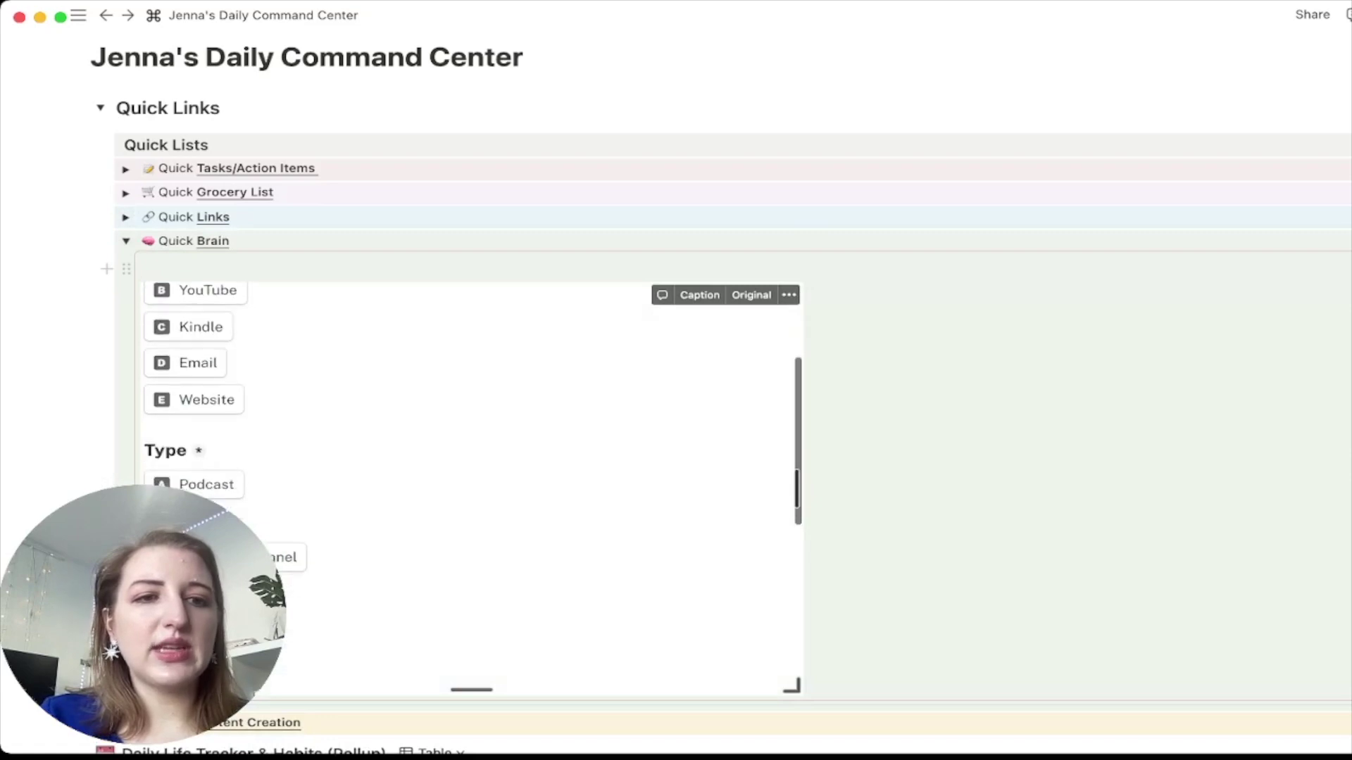
scroll(796, 488, up, 10)
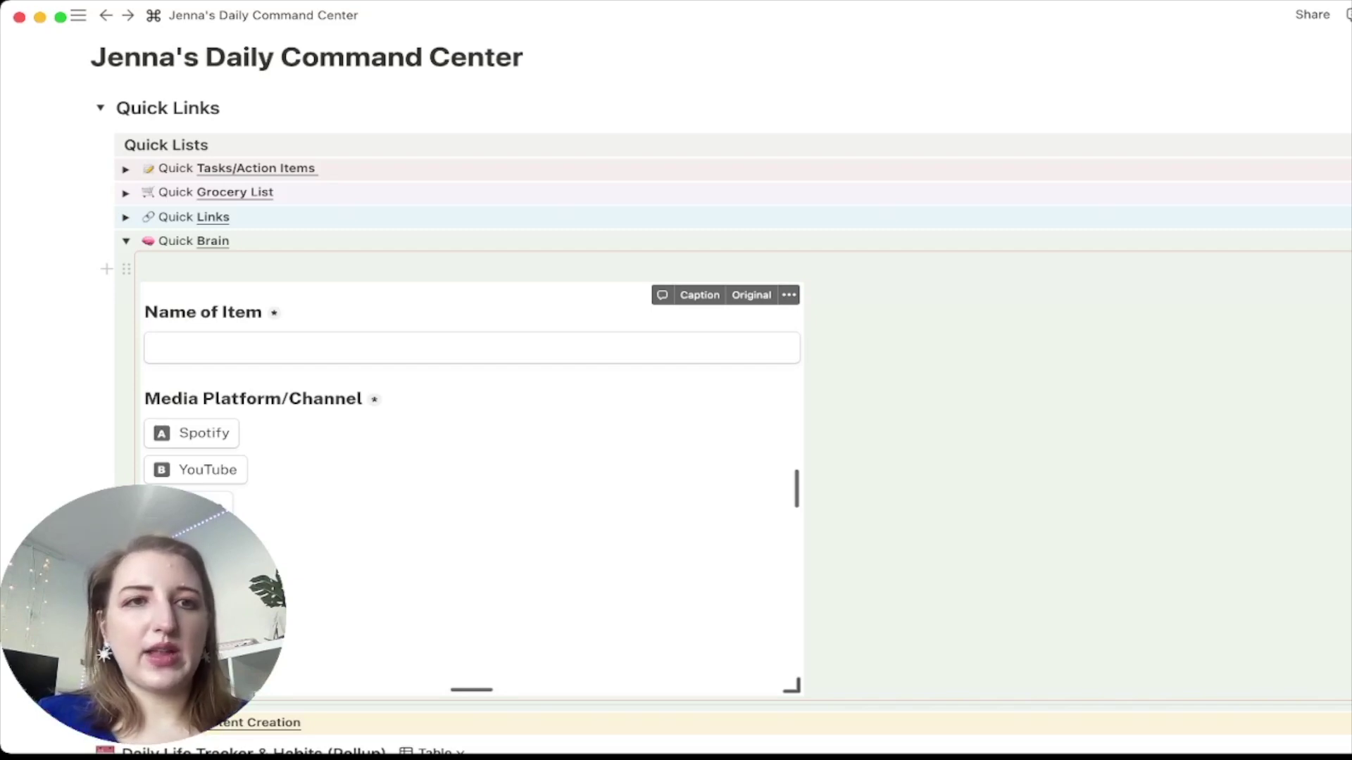
Step: Show the sidebar and switch back to the personal workspace containing the ADHD Life Tracker Daily Command Center template
key(super+backslash)
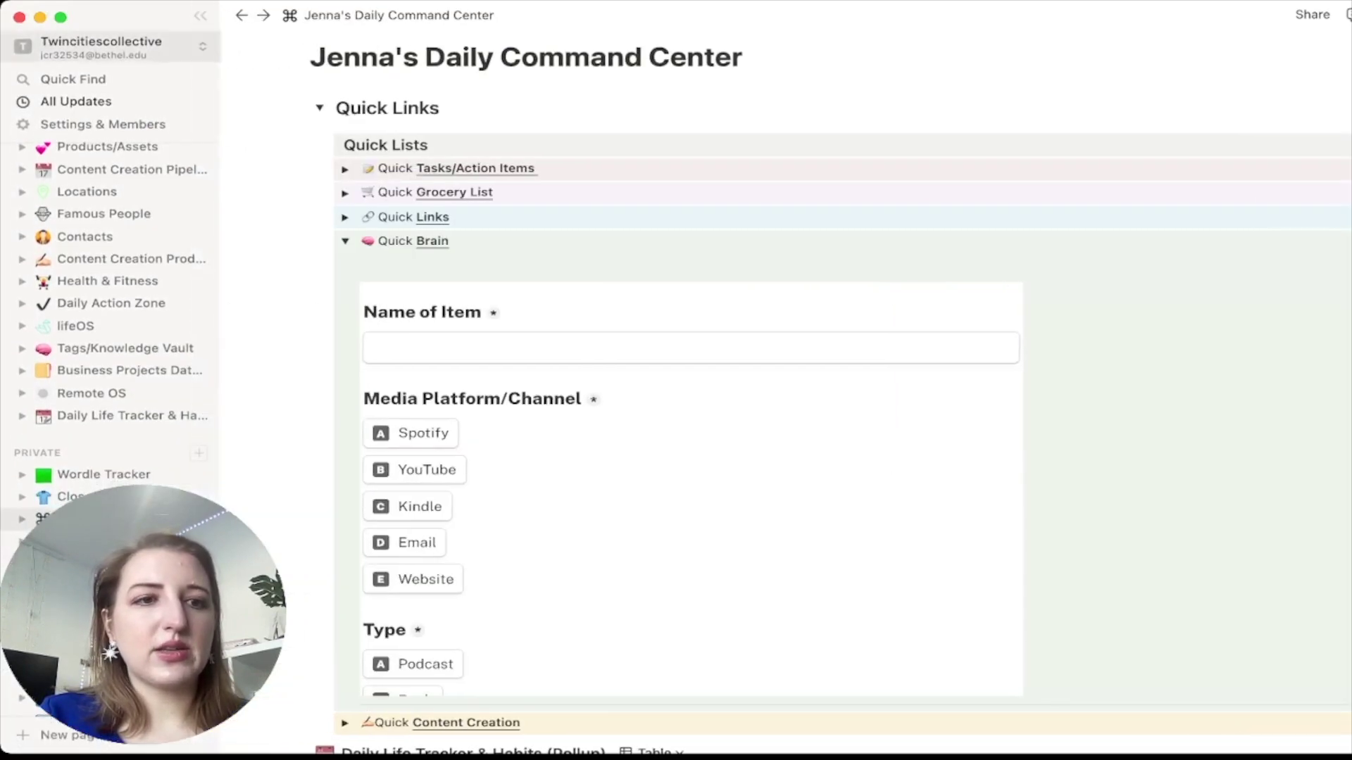
click(105, 46)
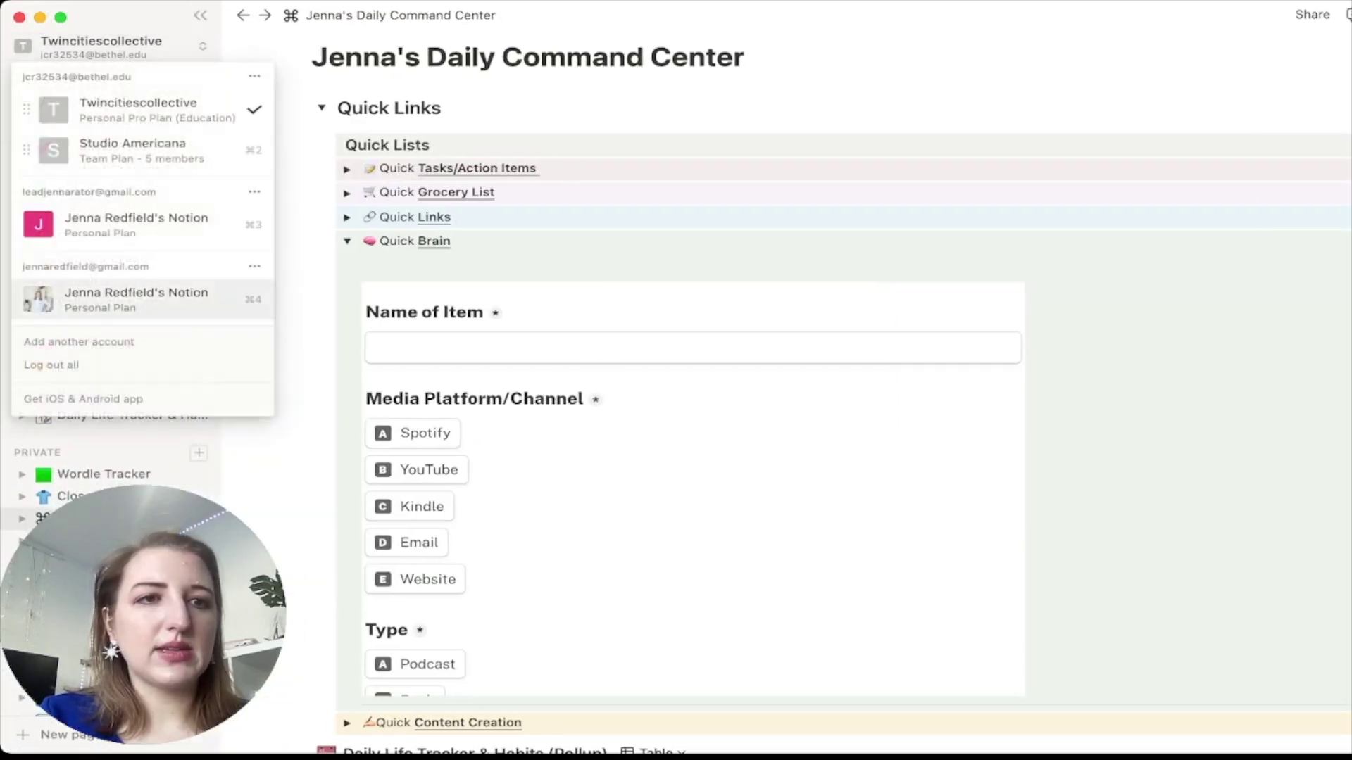
click(134, 299)
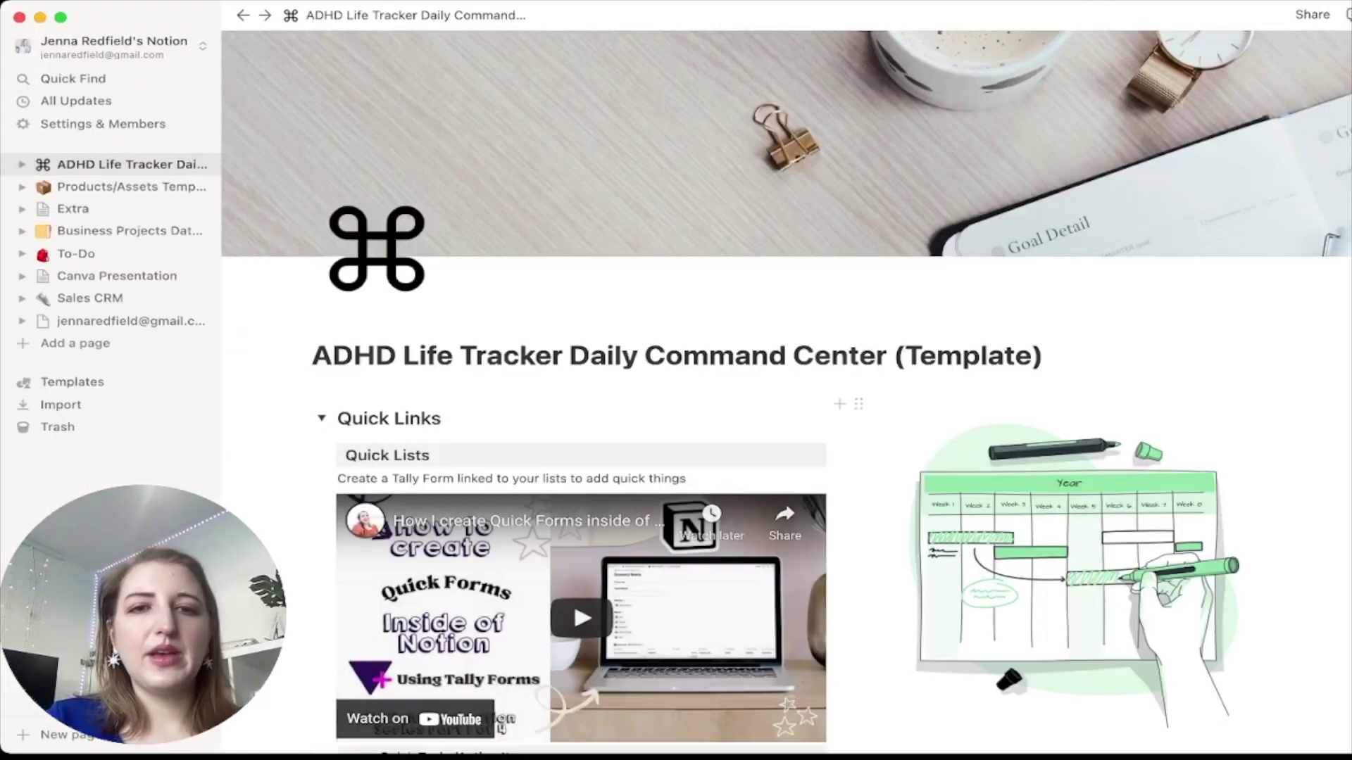
Step: Collapse the template's Quick Links section and look over the daily tracker and the Original Databases (Editable) list
scroll(831, 458, down, 3)
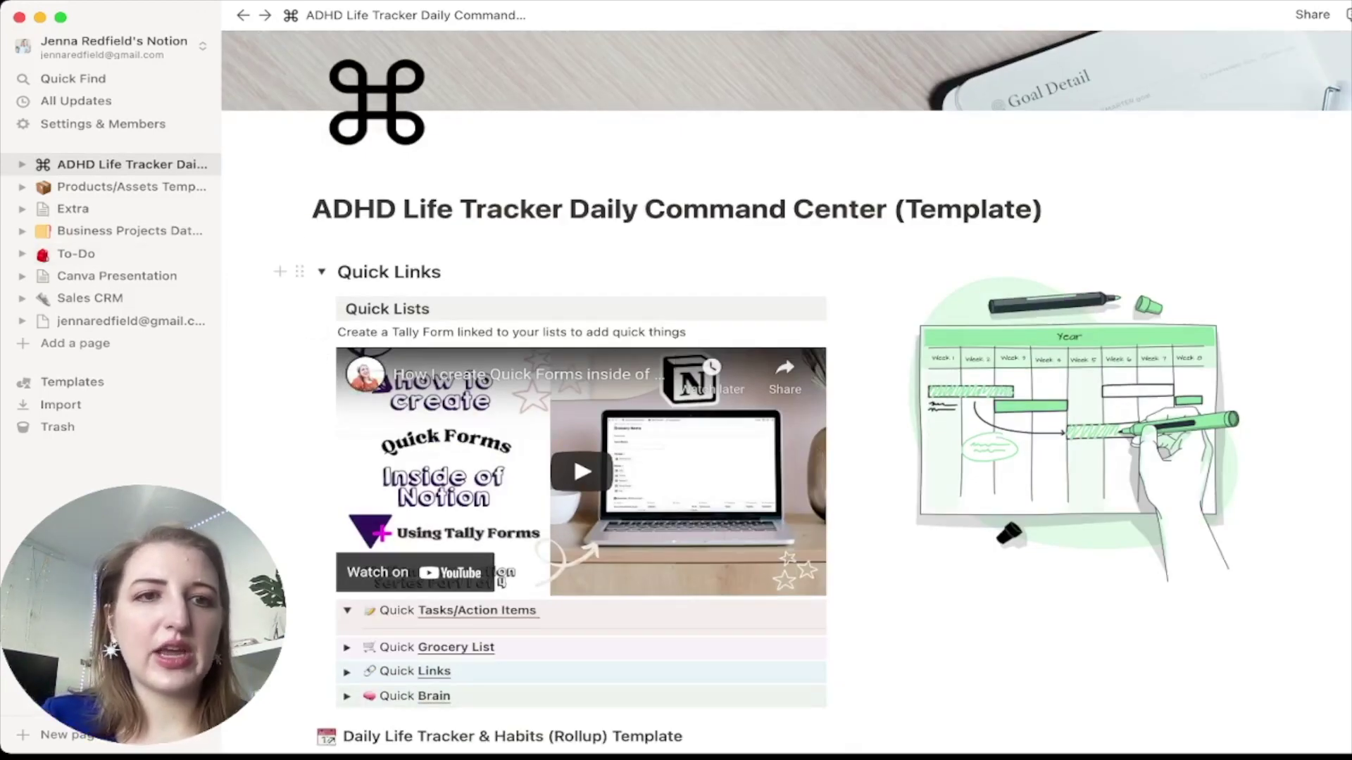
click(322, 271)
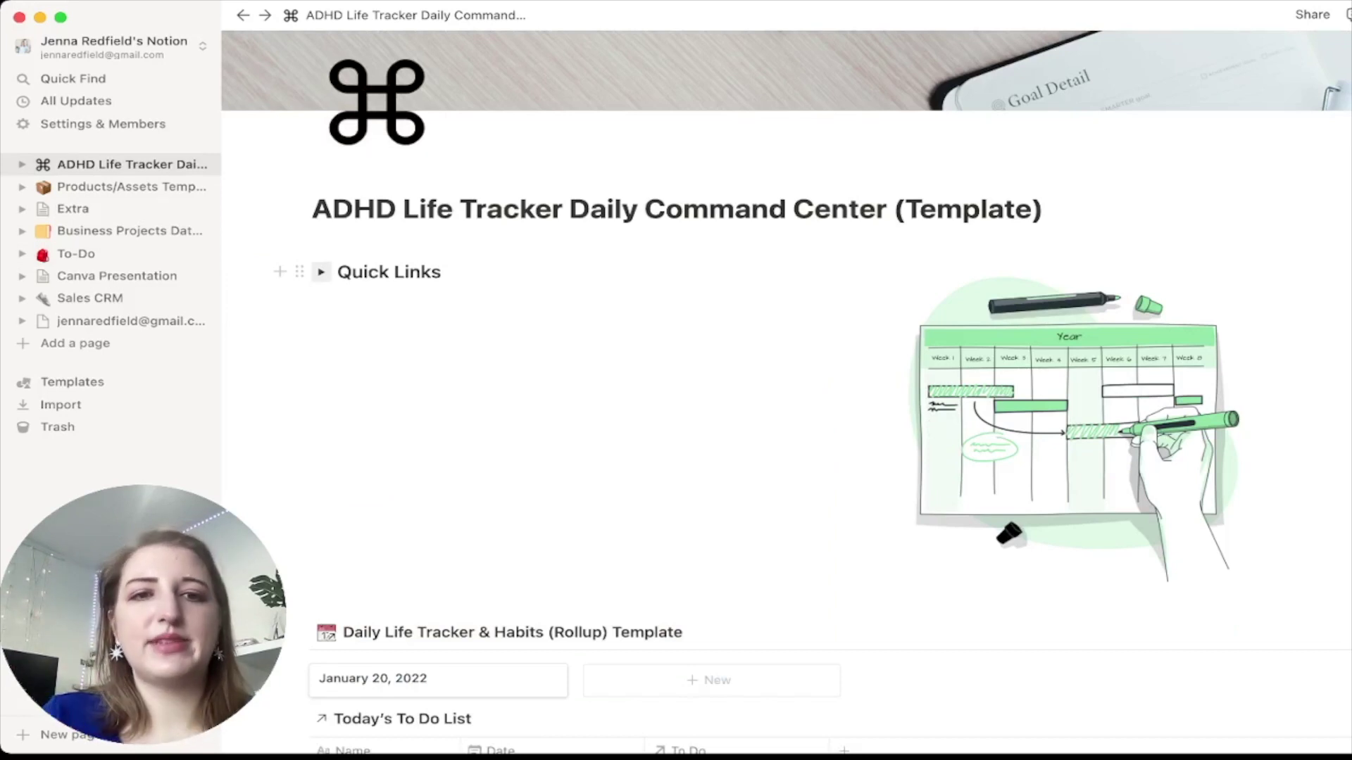
scroll(786, 423, down, 5)
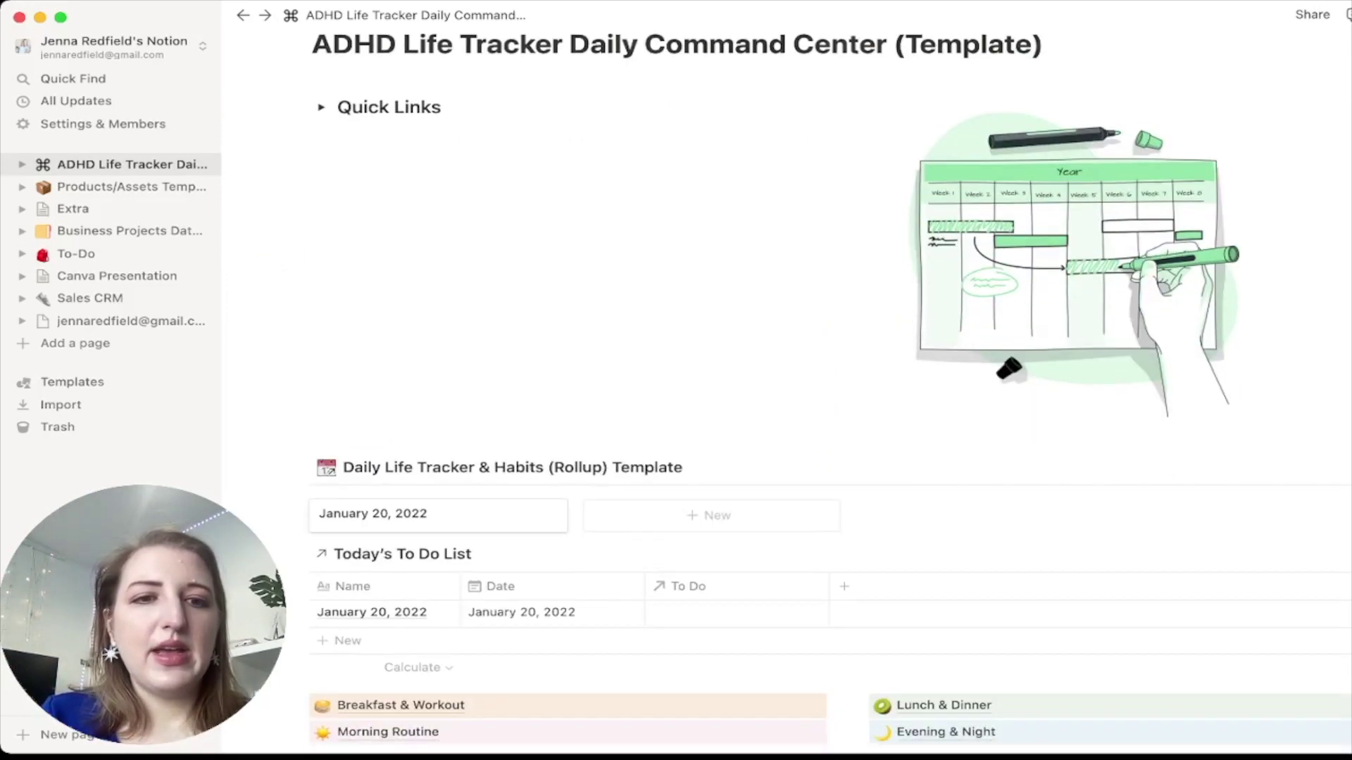
scroll(786, 423, down, 4)
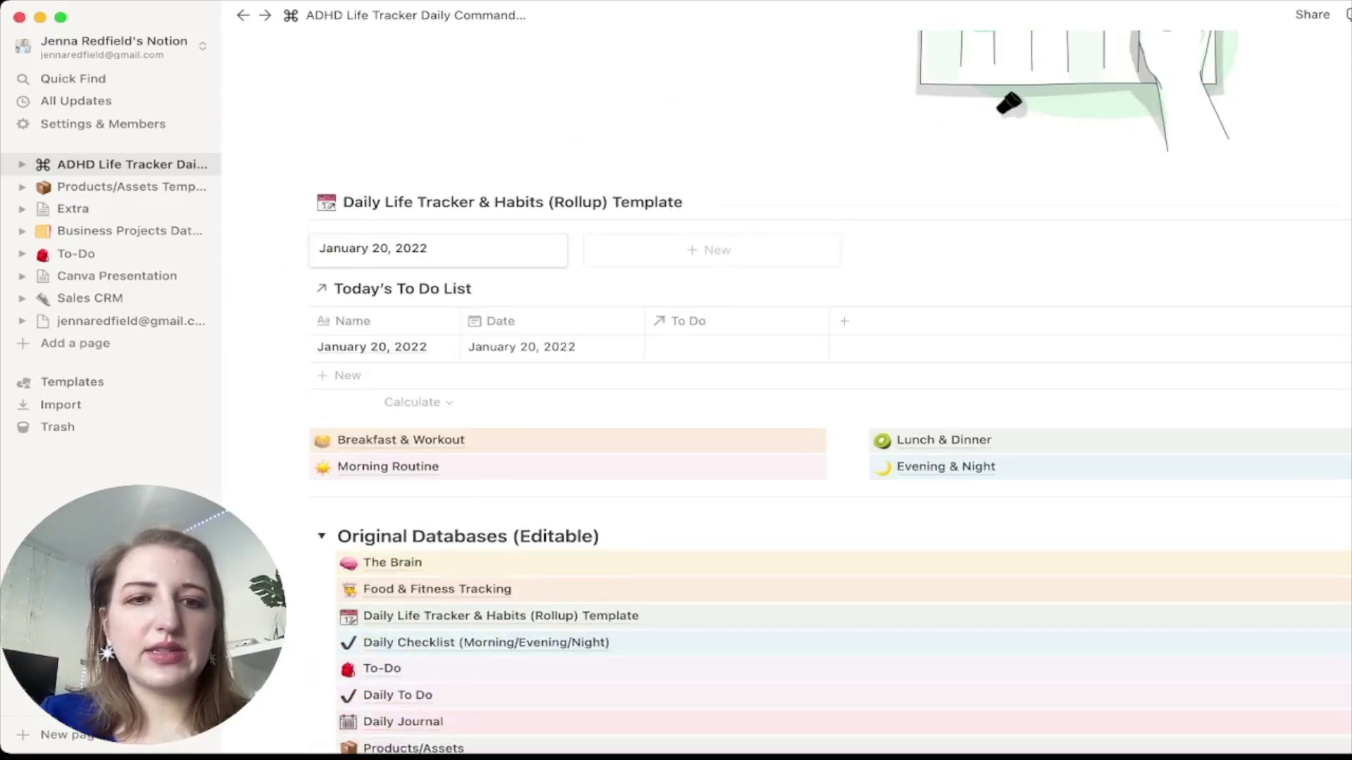
click(321, 412)
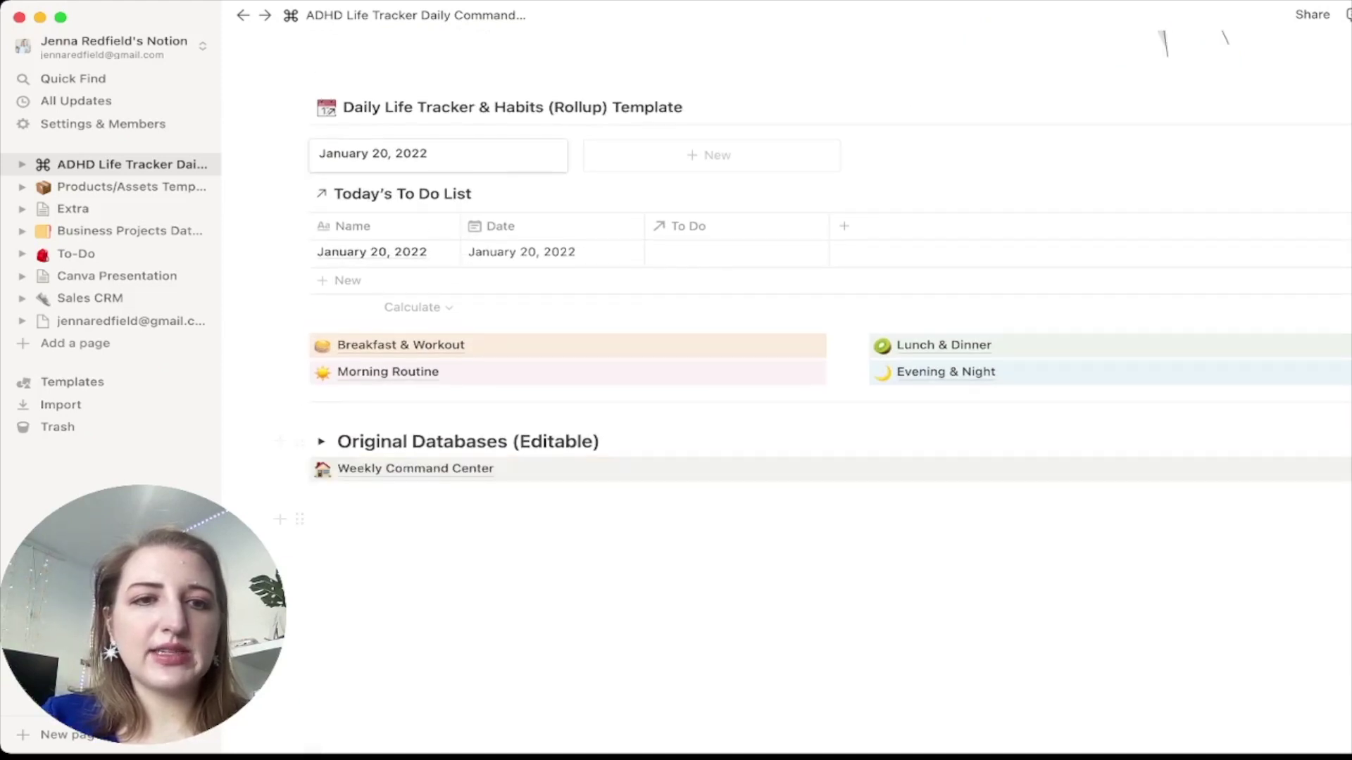
click(321, 412)
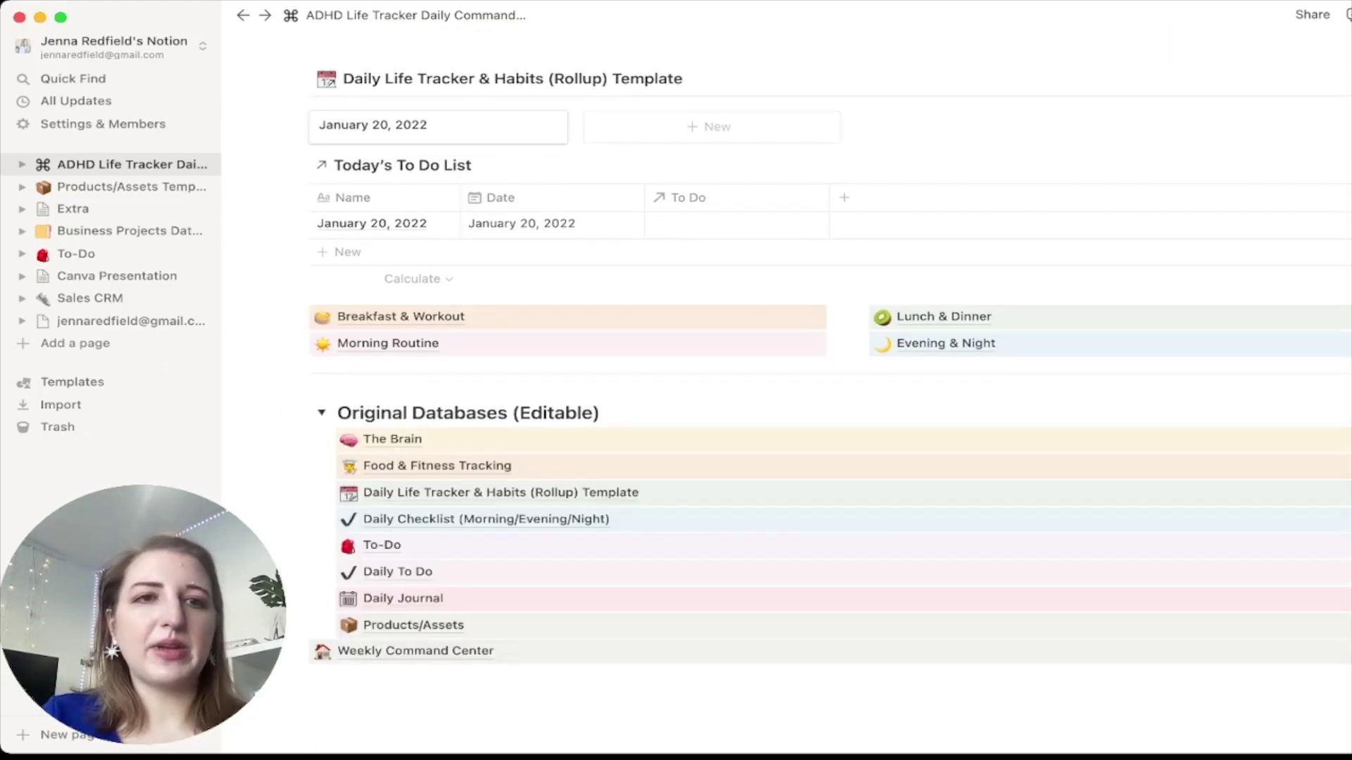
scroll(436, 223, up, 2)
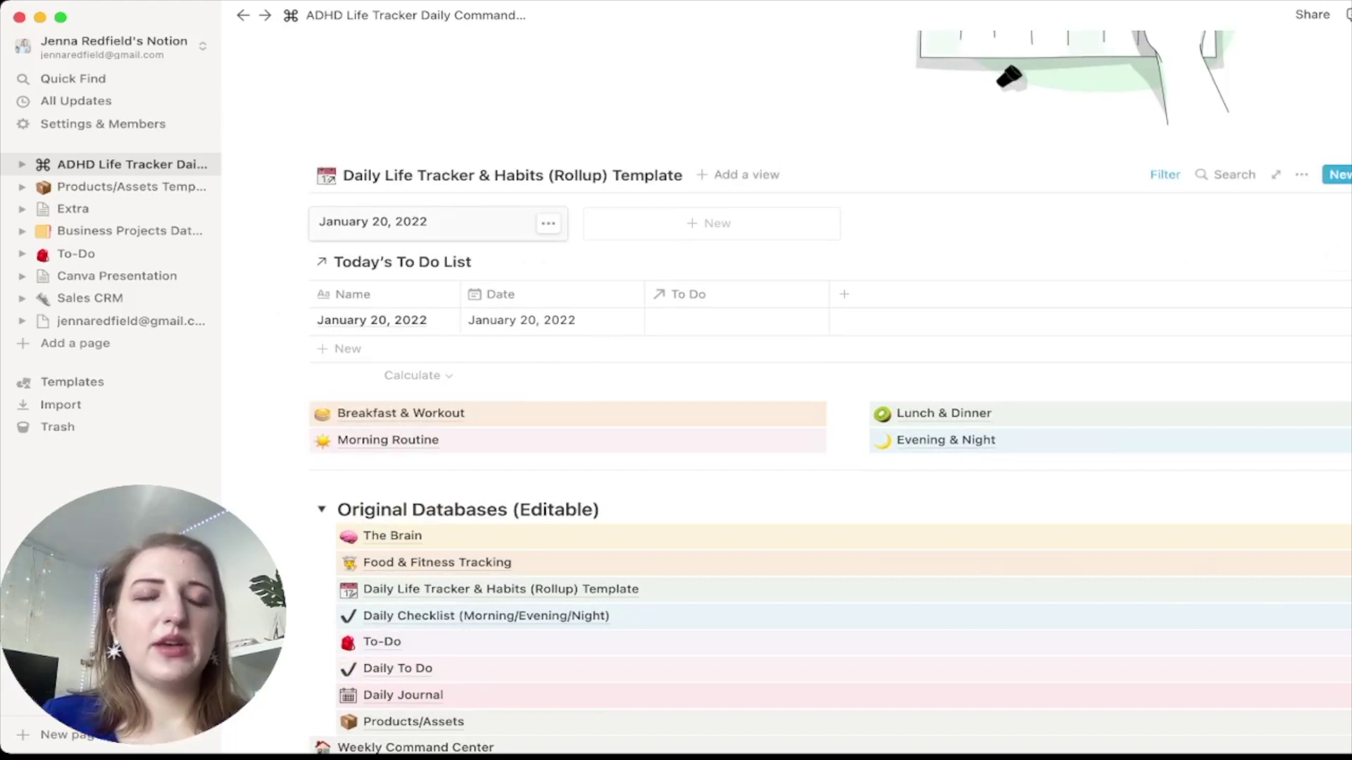
Step: Open the January 20, 2022 entry of the Daily Life Tracker & Habits database and review its properties
click(422, 223)
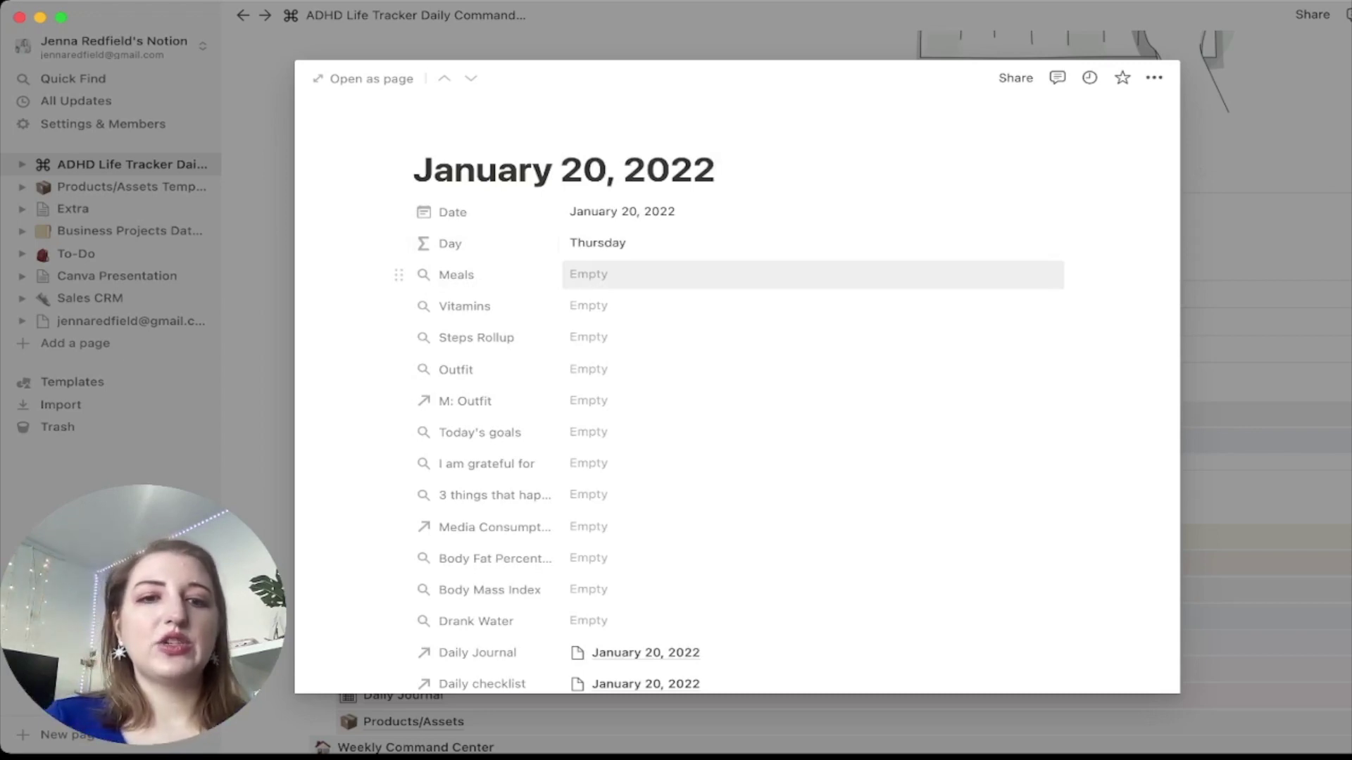
scroll(737, 380, down, 3)
scroll(810, 416, down, 7)
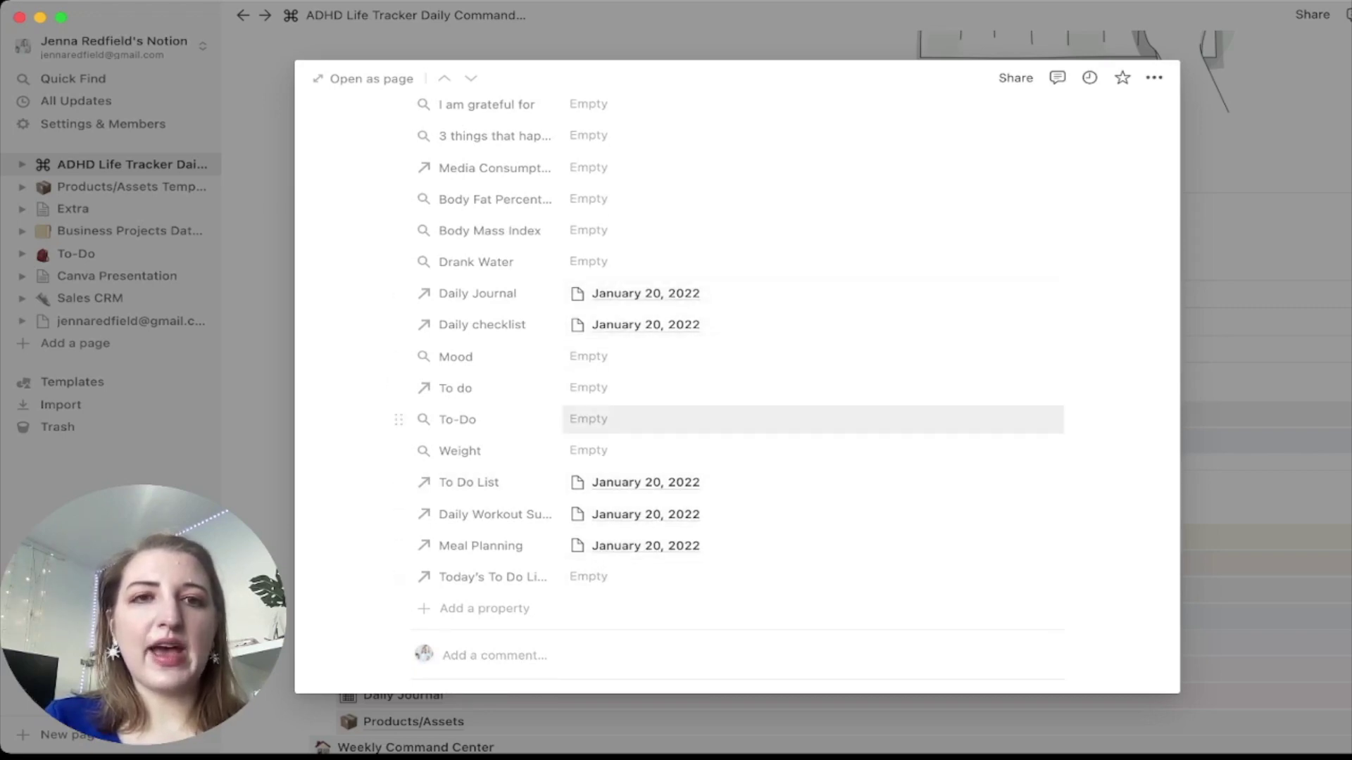
scroll(810, 450, up, 2)
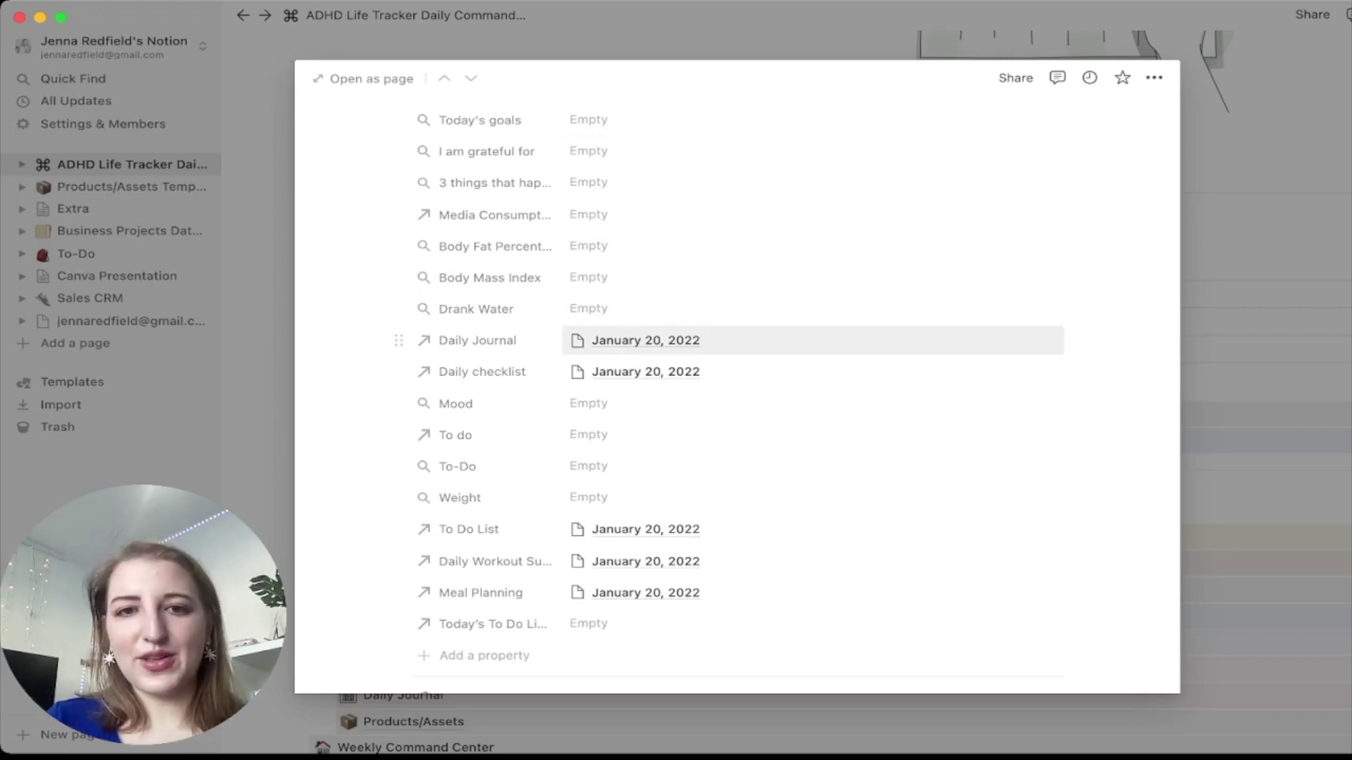
Step: Close the daily tracker entry, then open the Morning Routine page and look over its playlist, clock, weather, SAVERS and Morning Checklist sections
scroll(563, 355, up, 1)
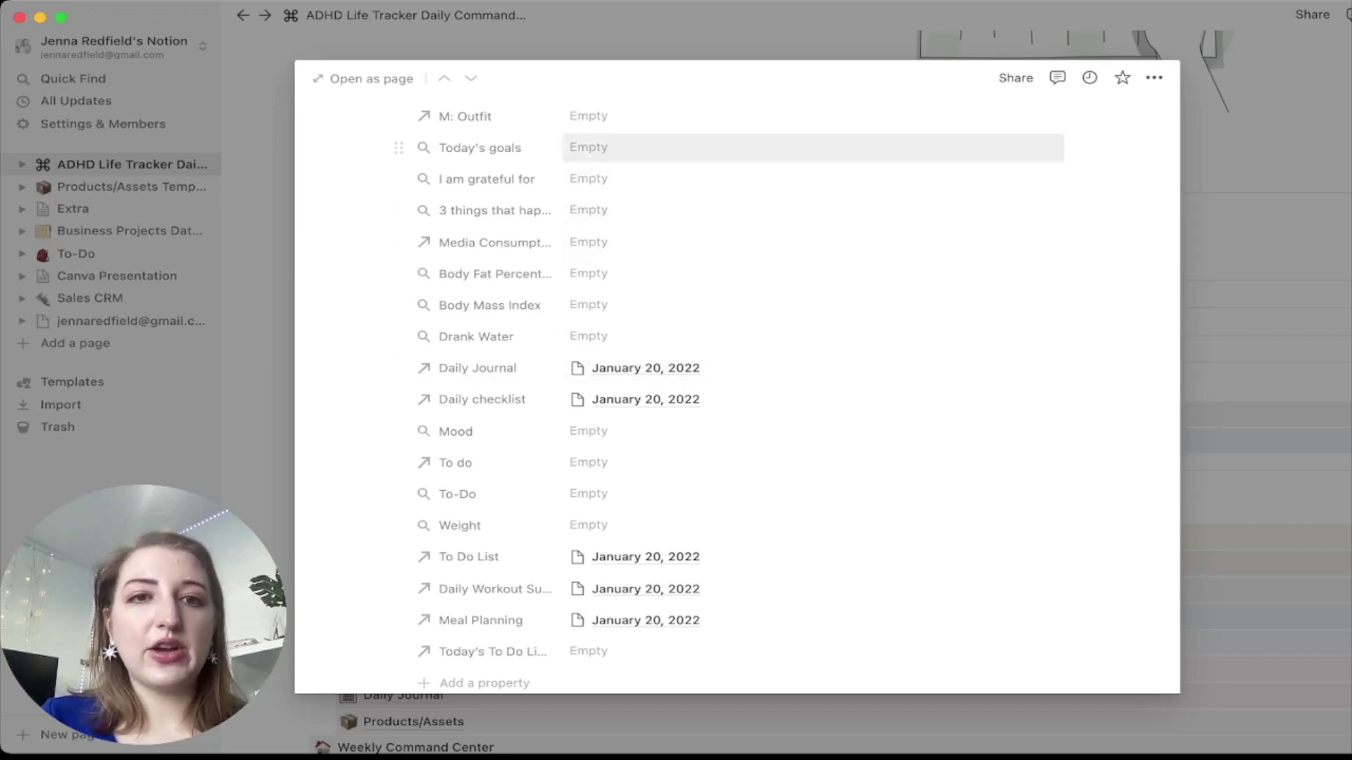
key(Escape)
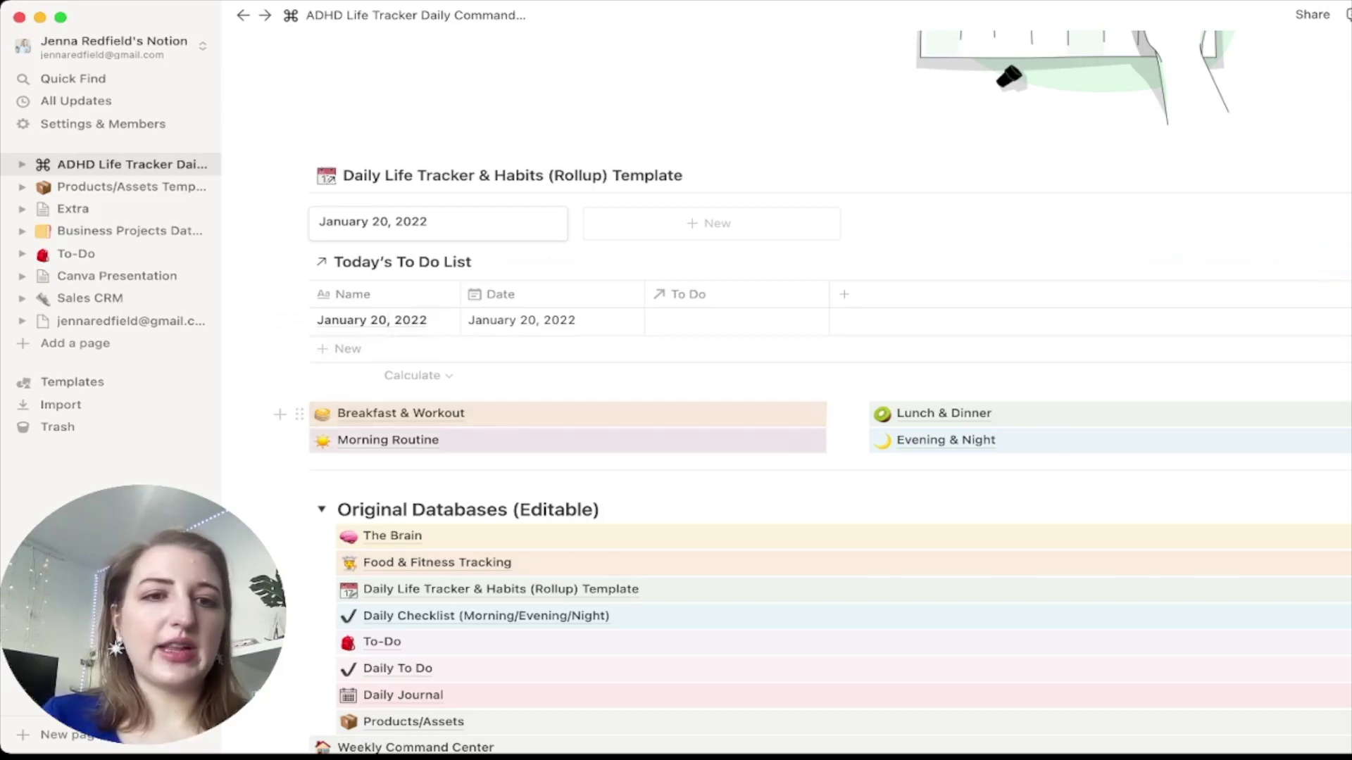
click(387, 440)
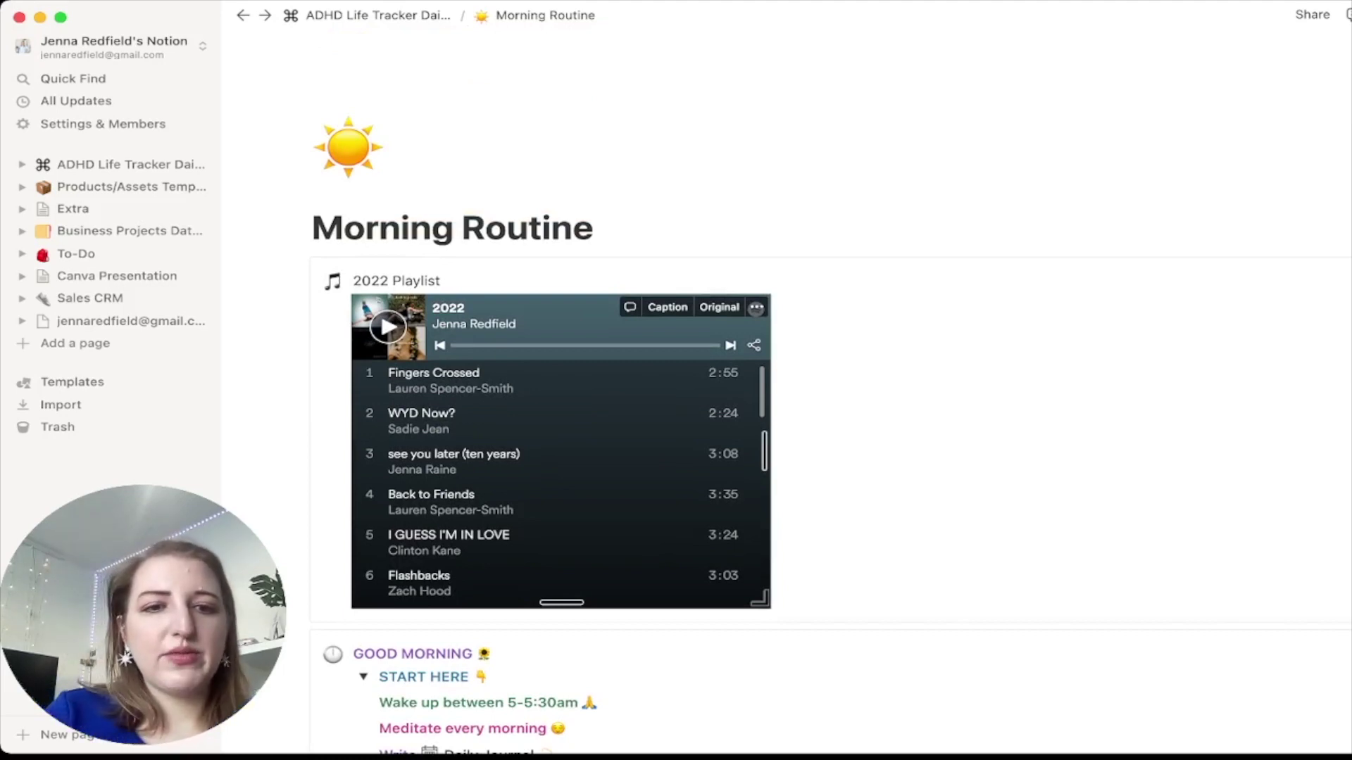
scroll(556, 486, down, 5)
scroll(556, 486, up, 5)
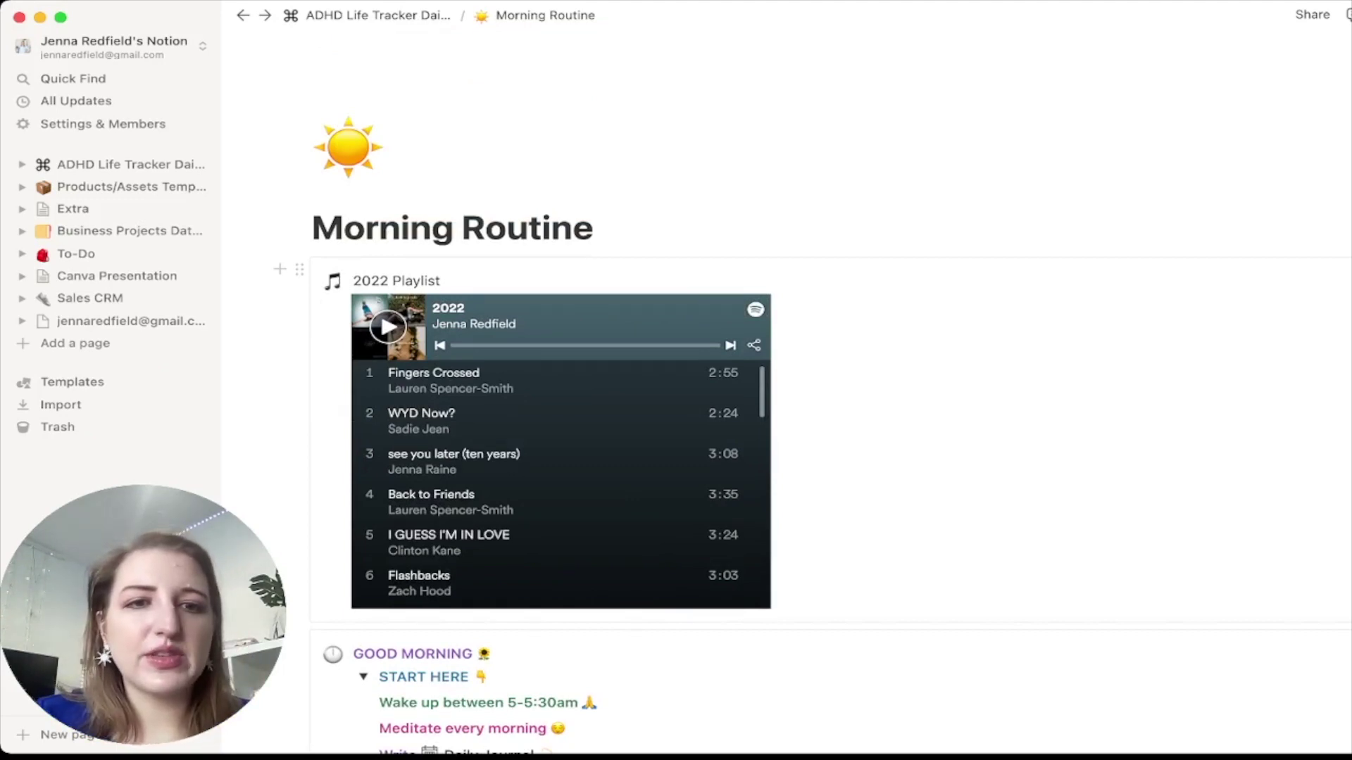
scroll(775, 423, down, 10)
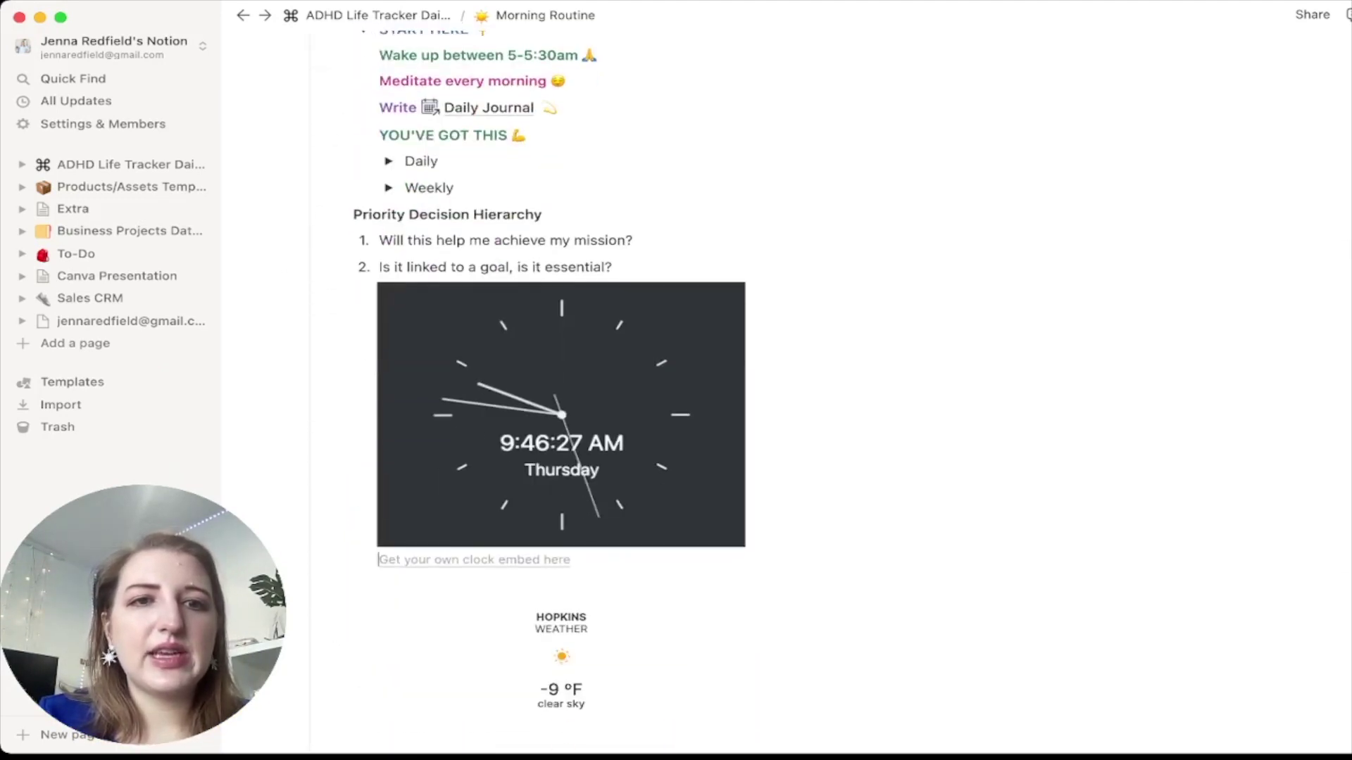
scroll(775, 422, down, 7)
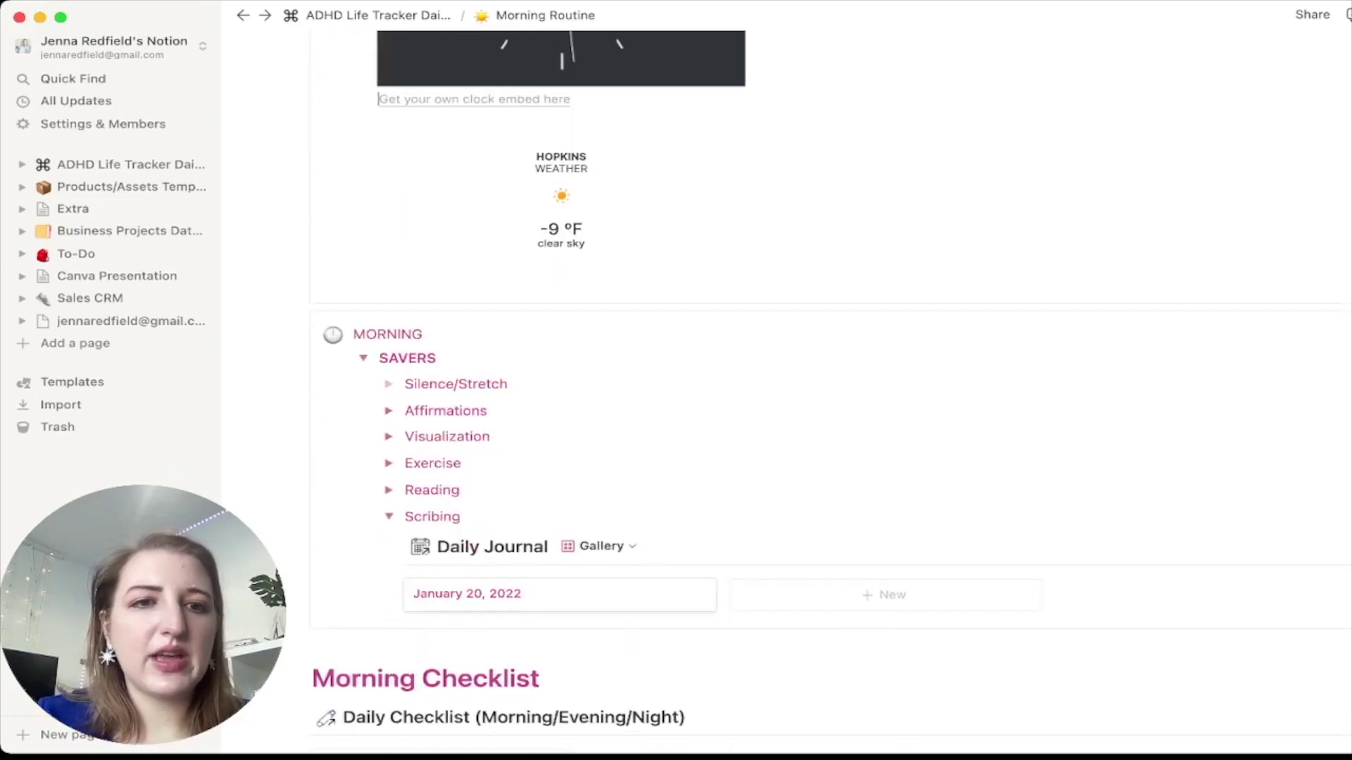
scroll(774, 422, down, 2)
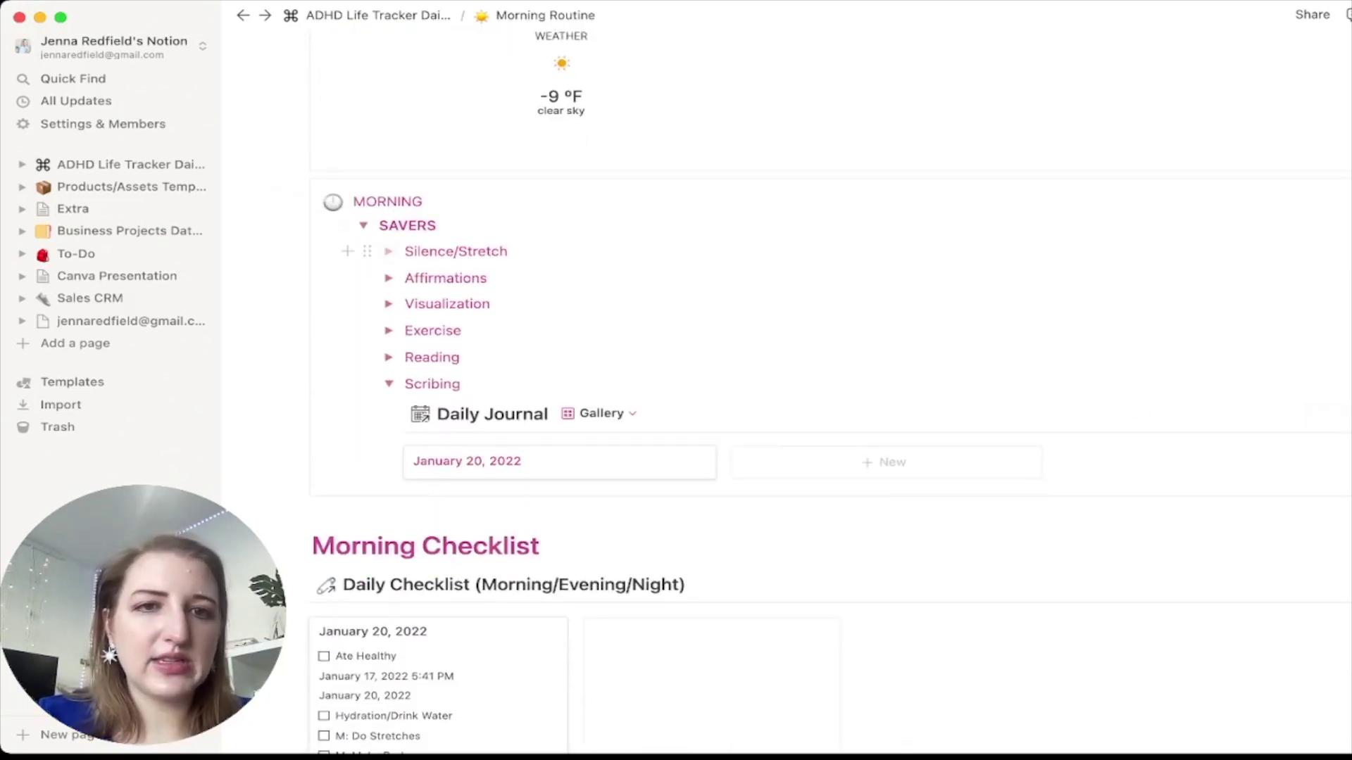
Step: Briefly expand and collapse the Affirmations, Visualization, Exercise and Reading toggles in the SAVERS list to view their contents
click(389, 278)
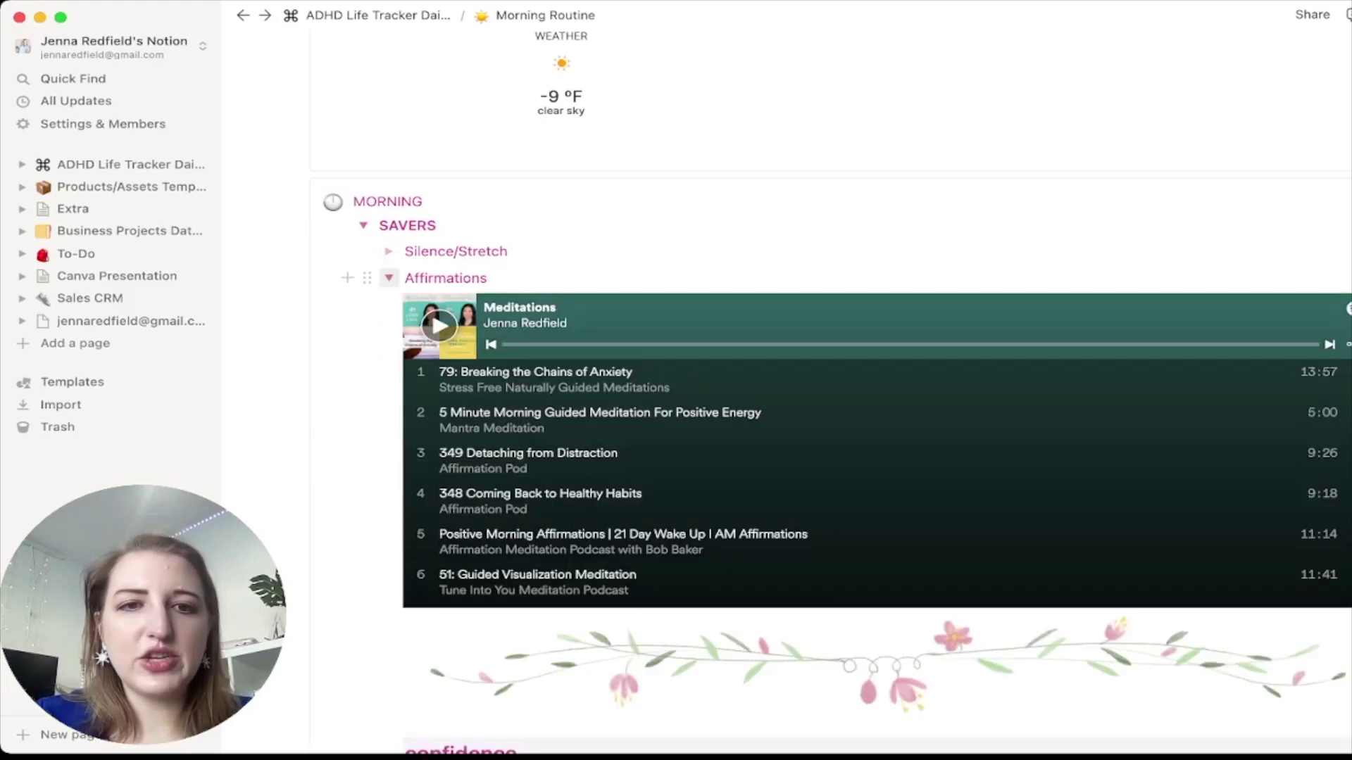
click(389, 278)
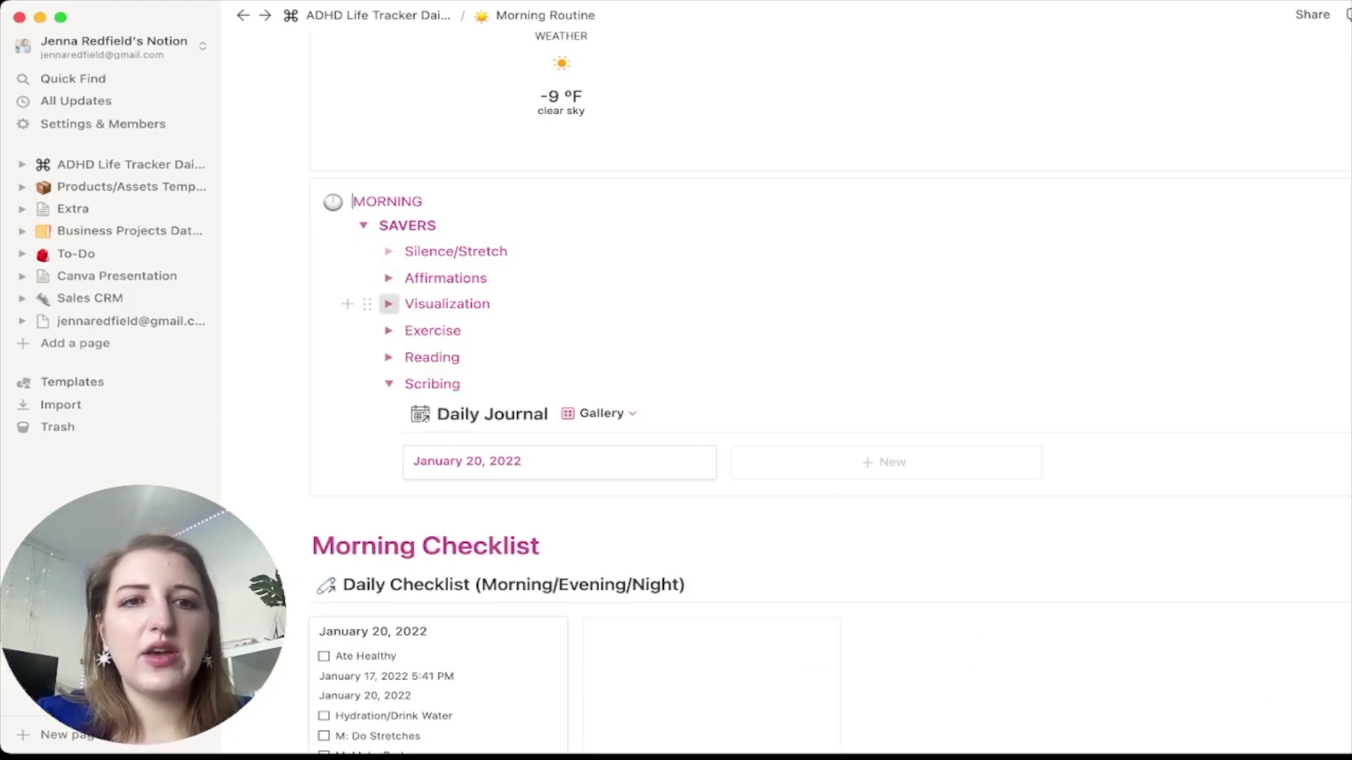
click(388, 303)
click(389, 303)
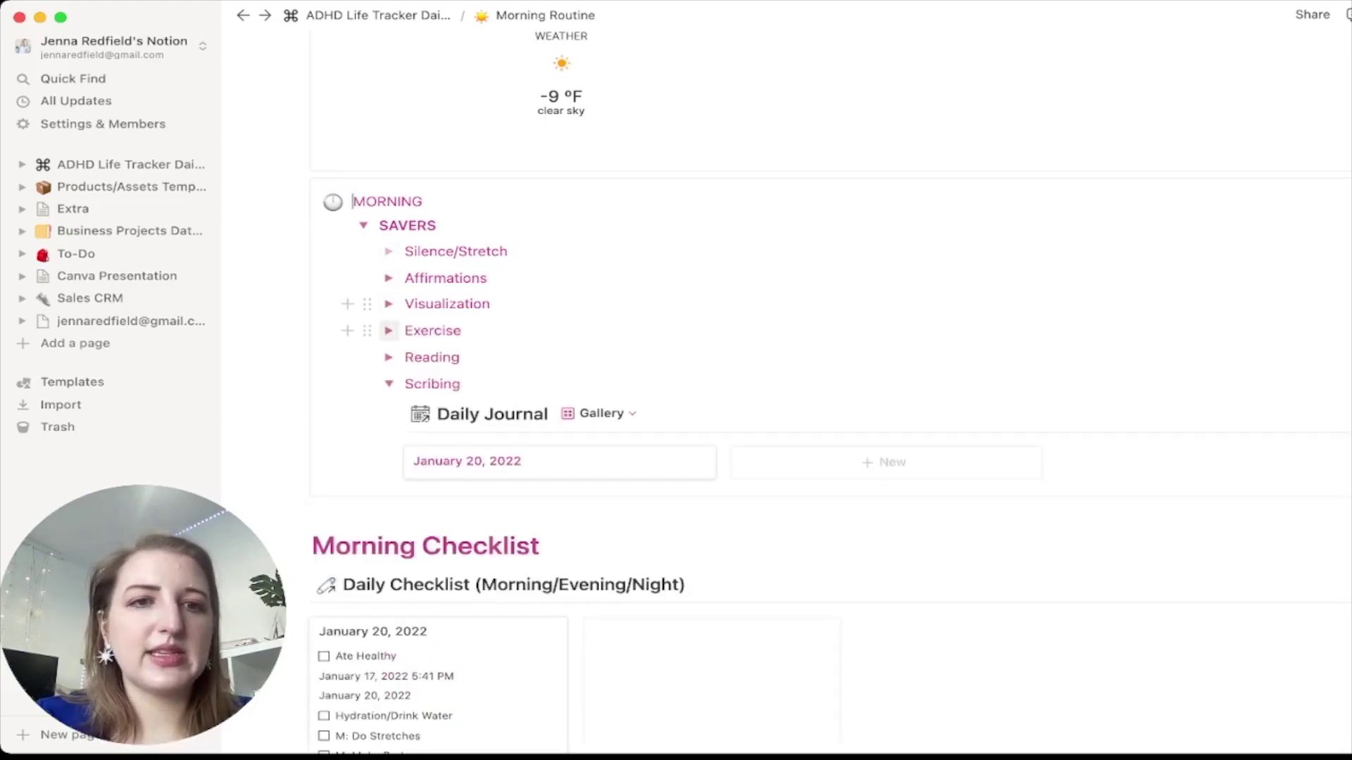
click(389, 331)
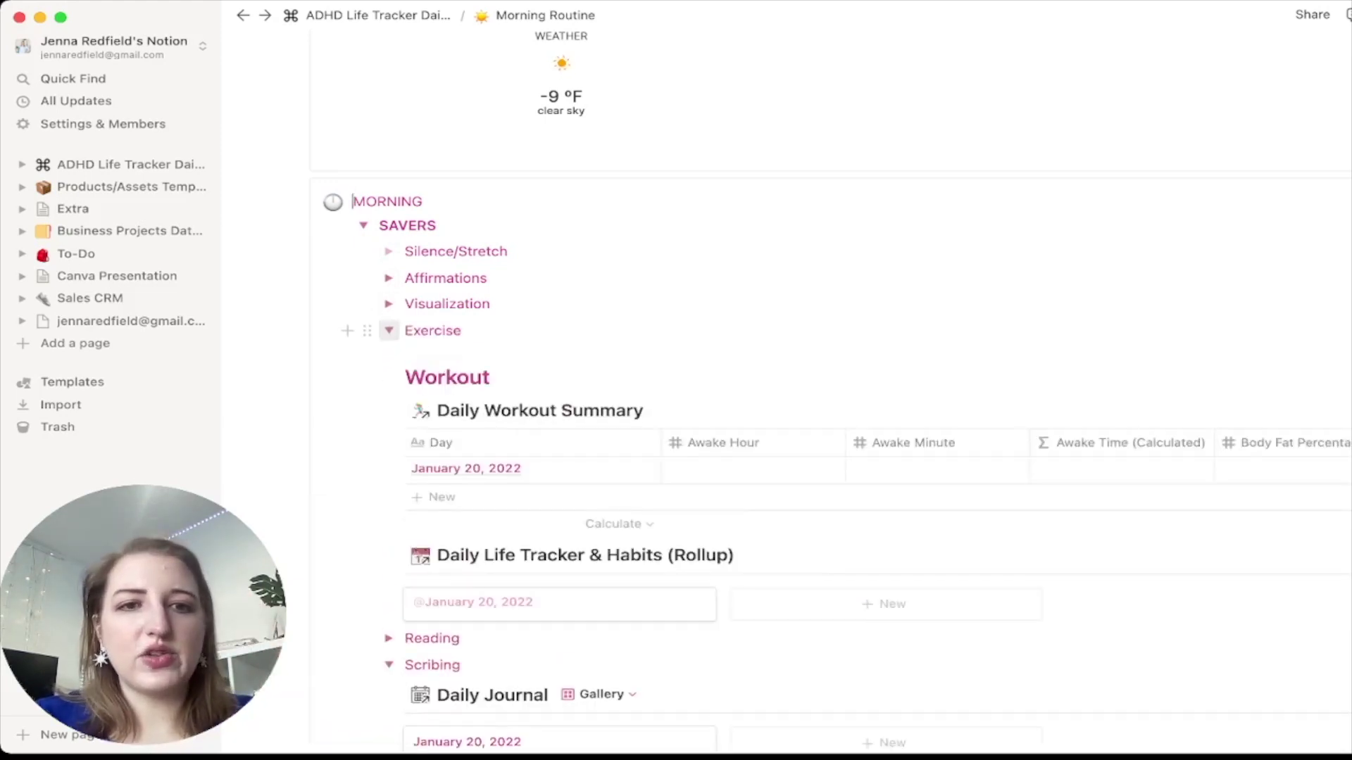
click(388, 330)
click(389, 357)
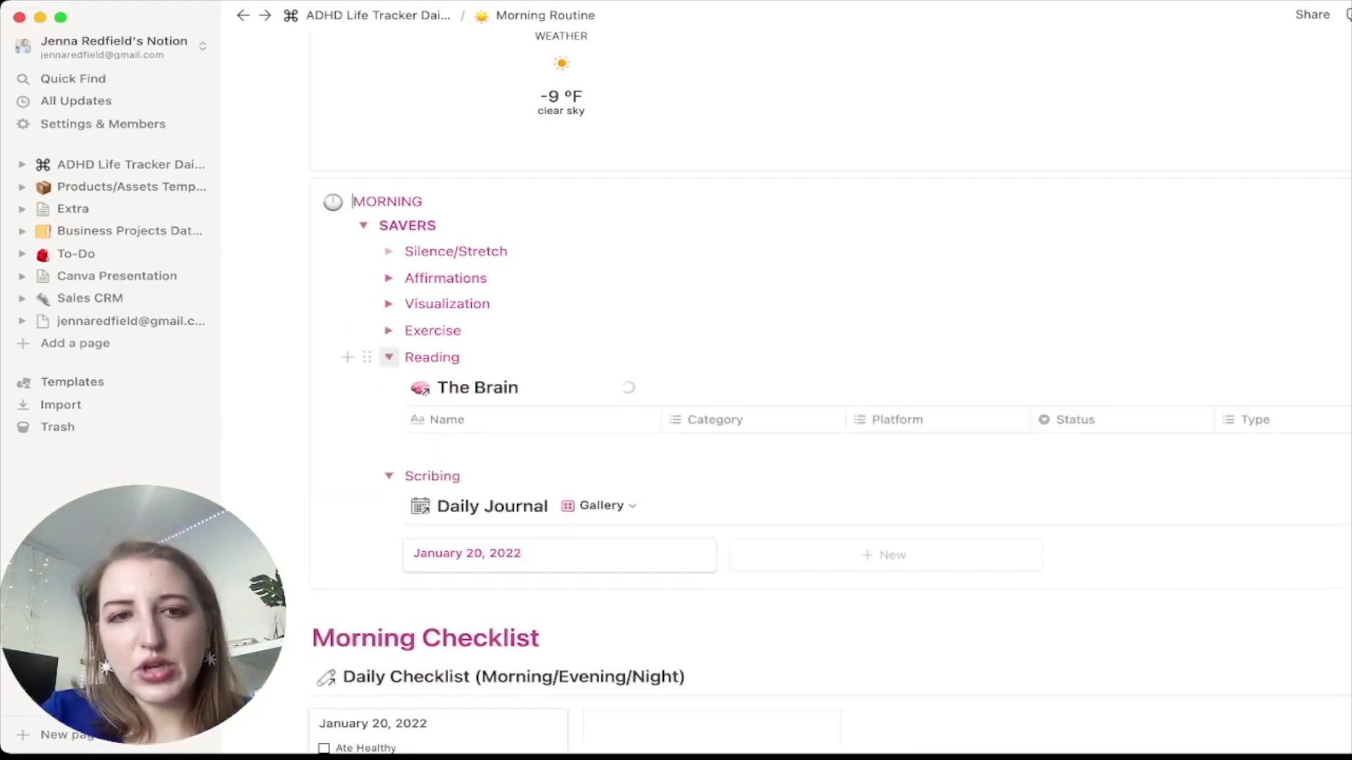
click(388, 357)
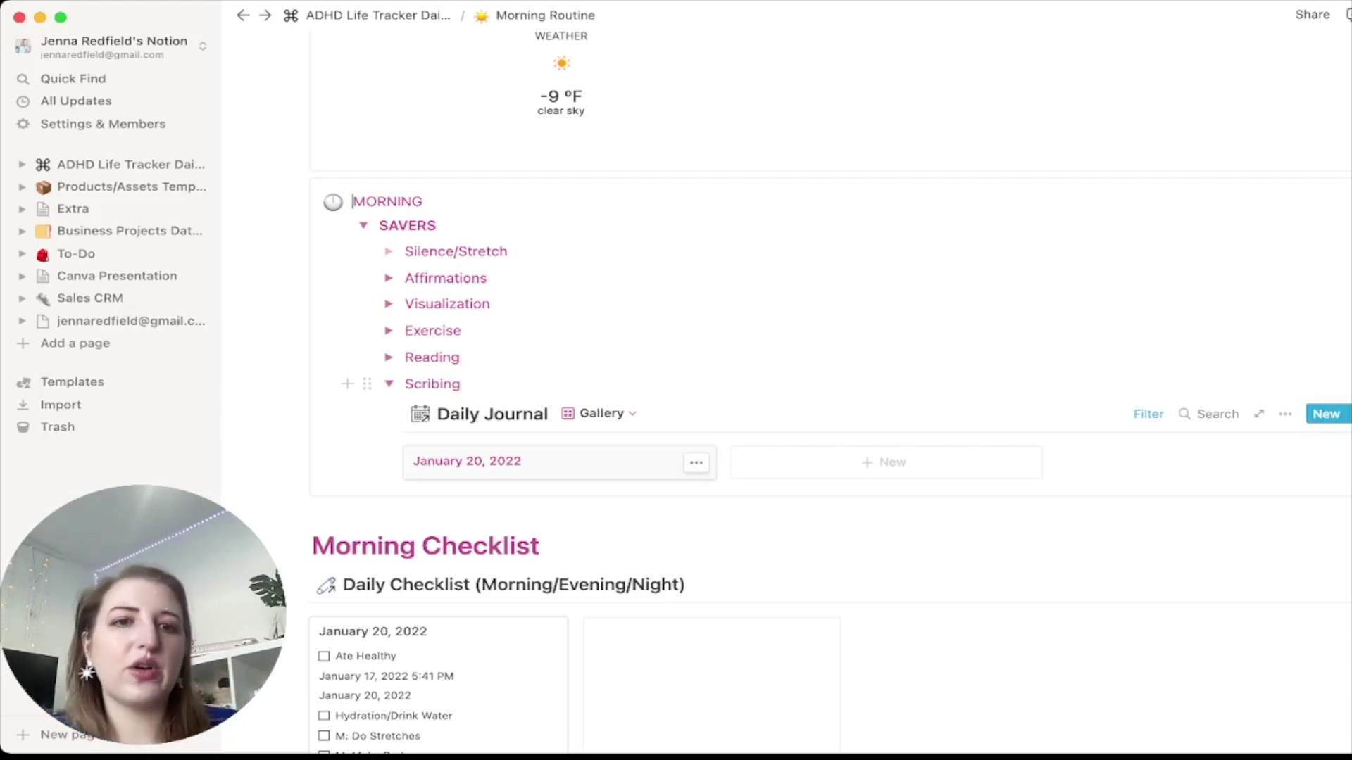
Step: Set the Mood of the January 20, 2022 Daily Journal entry under Scribing to Happy and close the entry
click(535, 462)
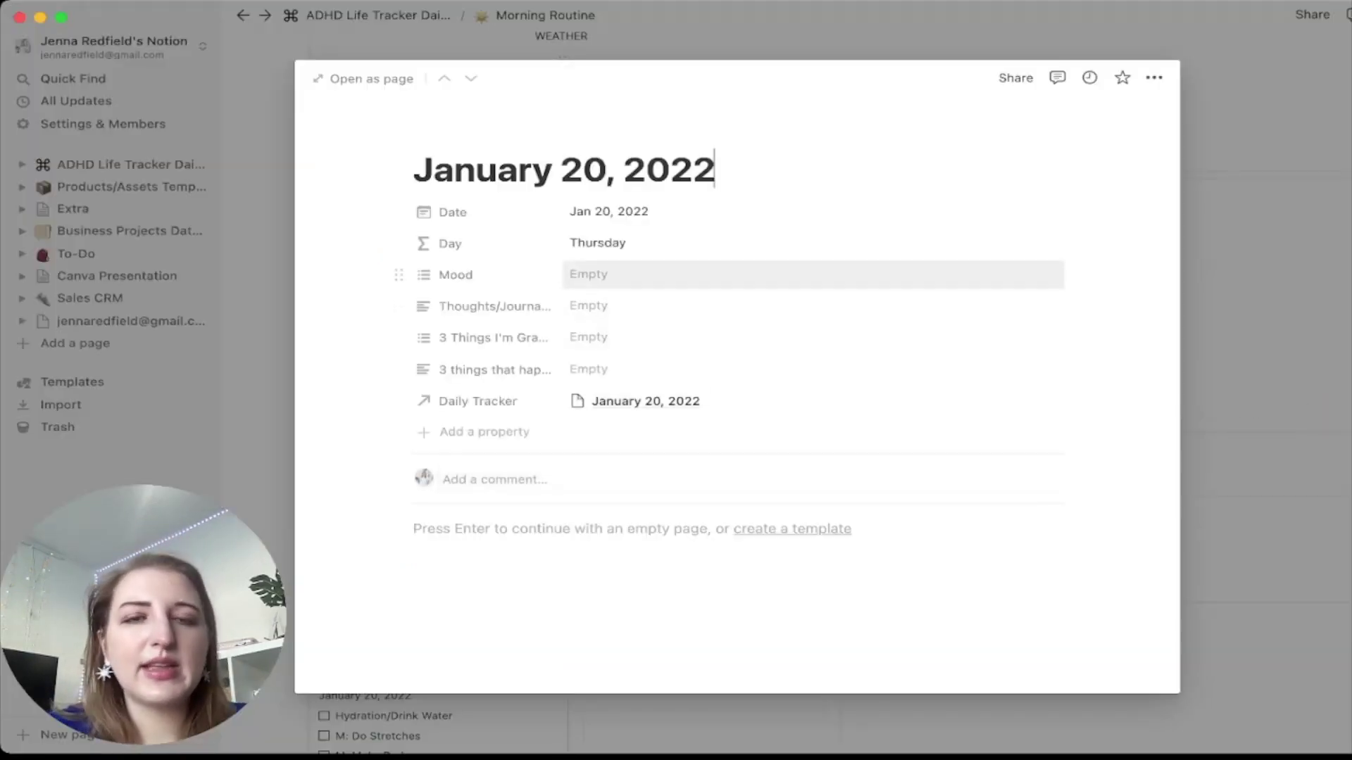
click(588, 274)
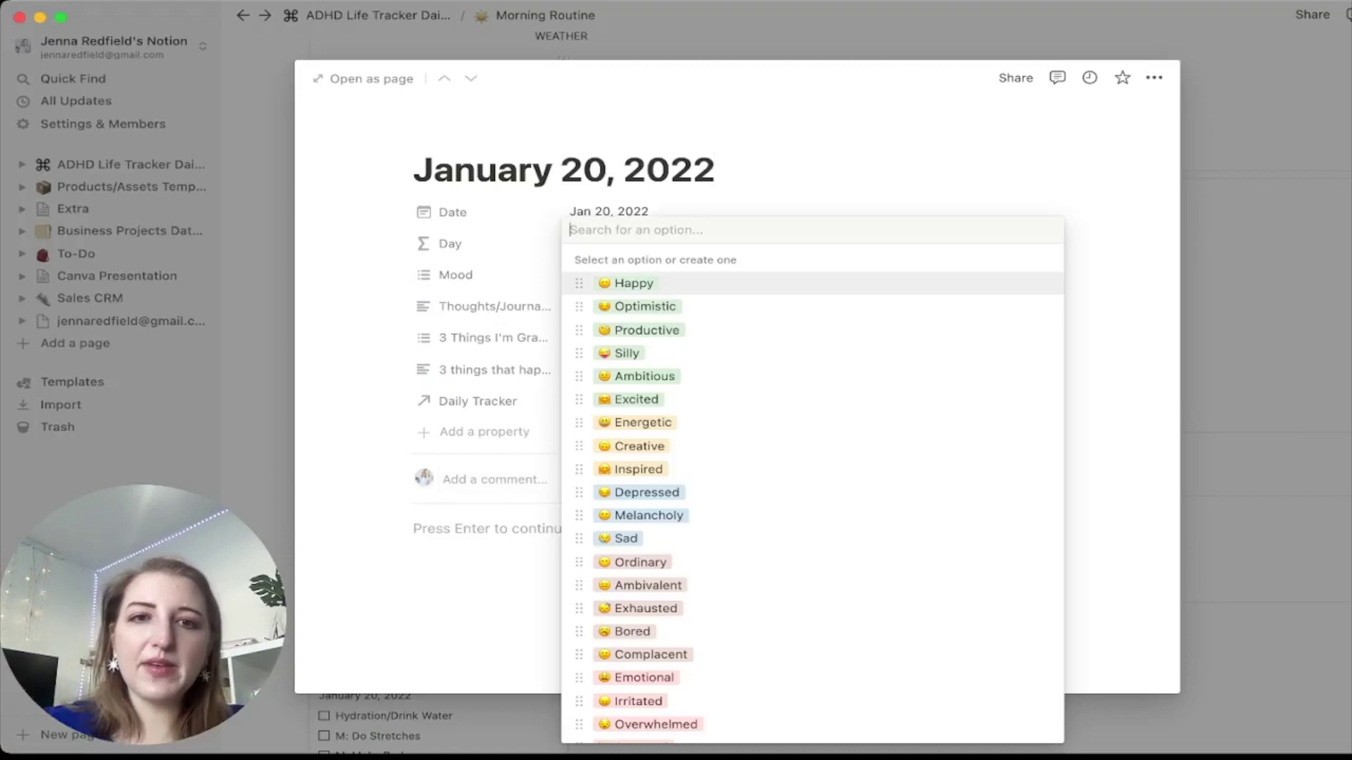
key(Return)
key(Escape)
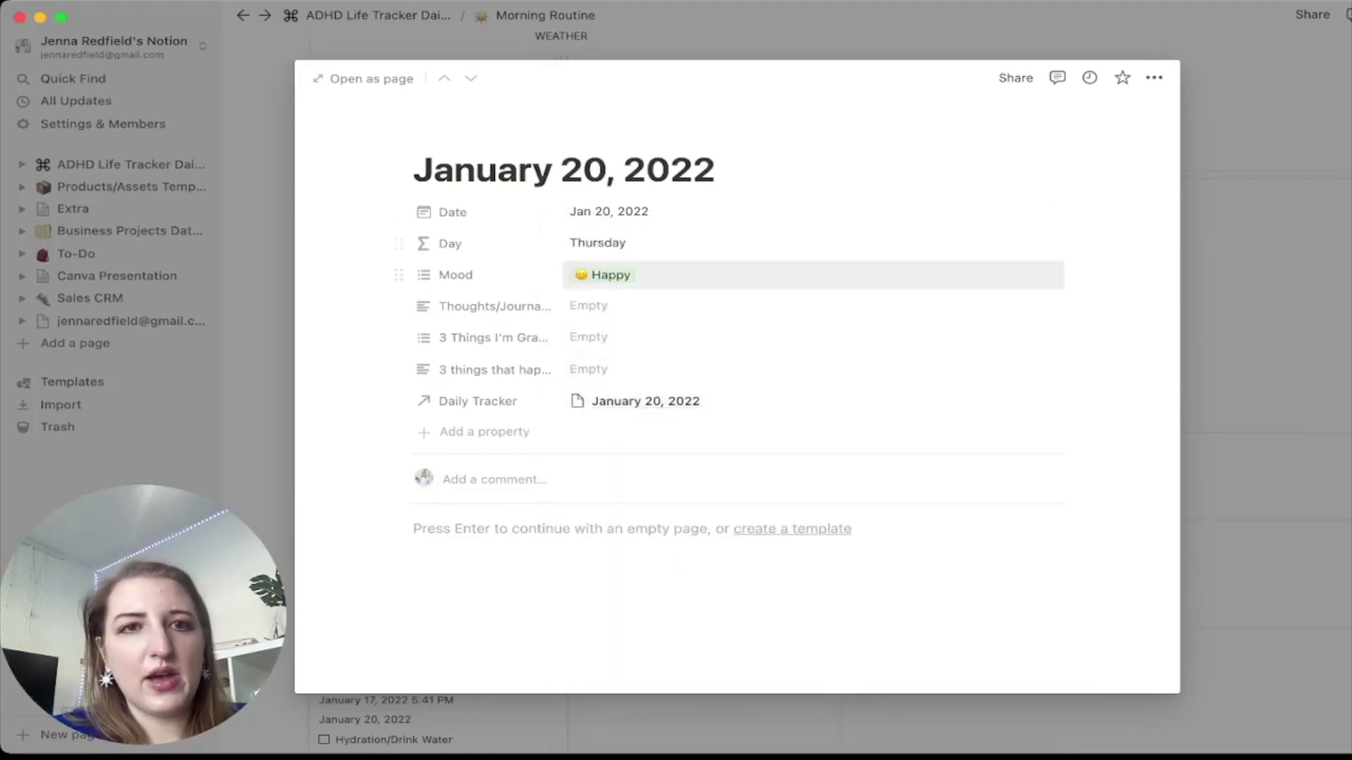
key(Escape)
Step: Return to the Daily Command Center and check the Mood property in the January 20, 2022 daily tracker entry
key(super+bracketleft)
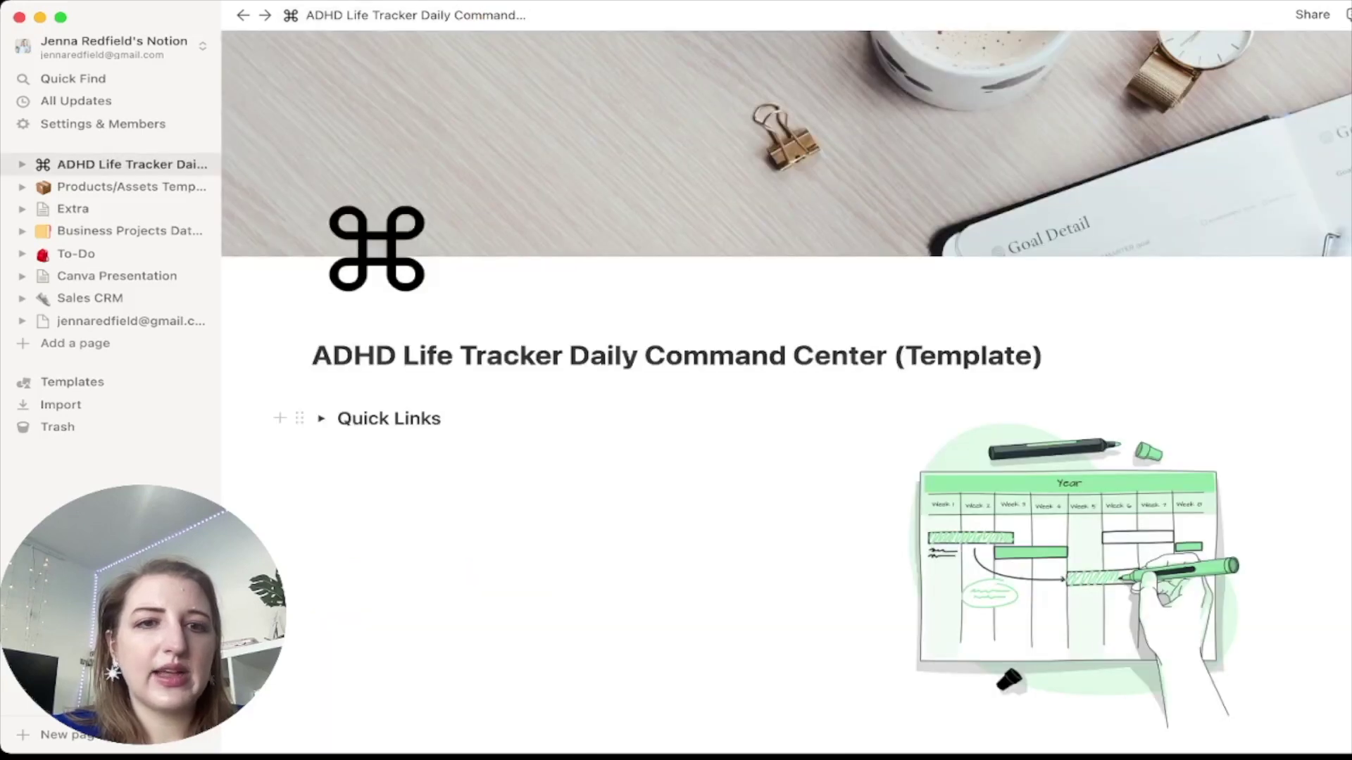
scroll(786, 379, down, 10)
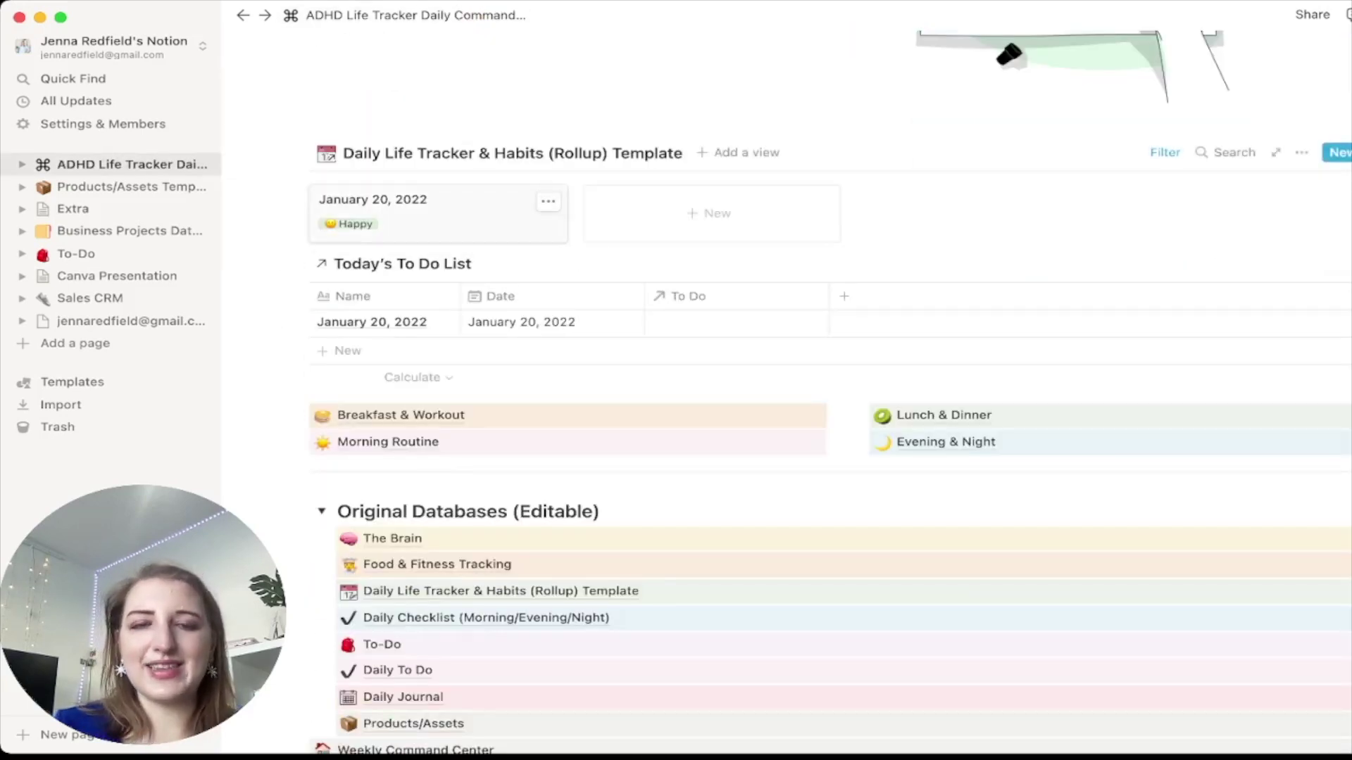
click(372, 199)
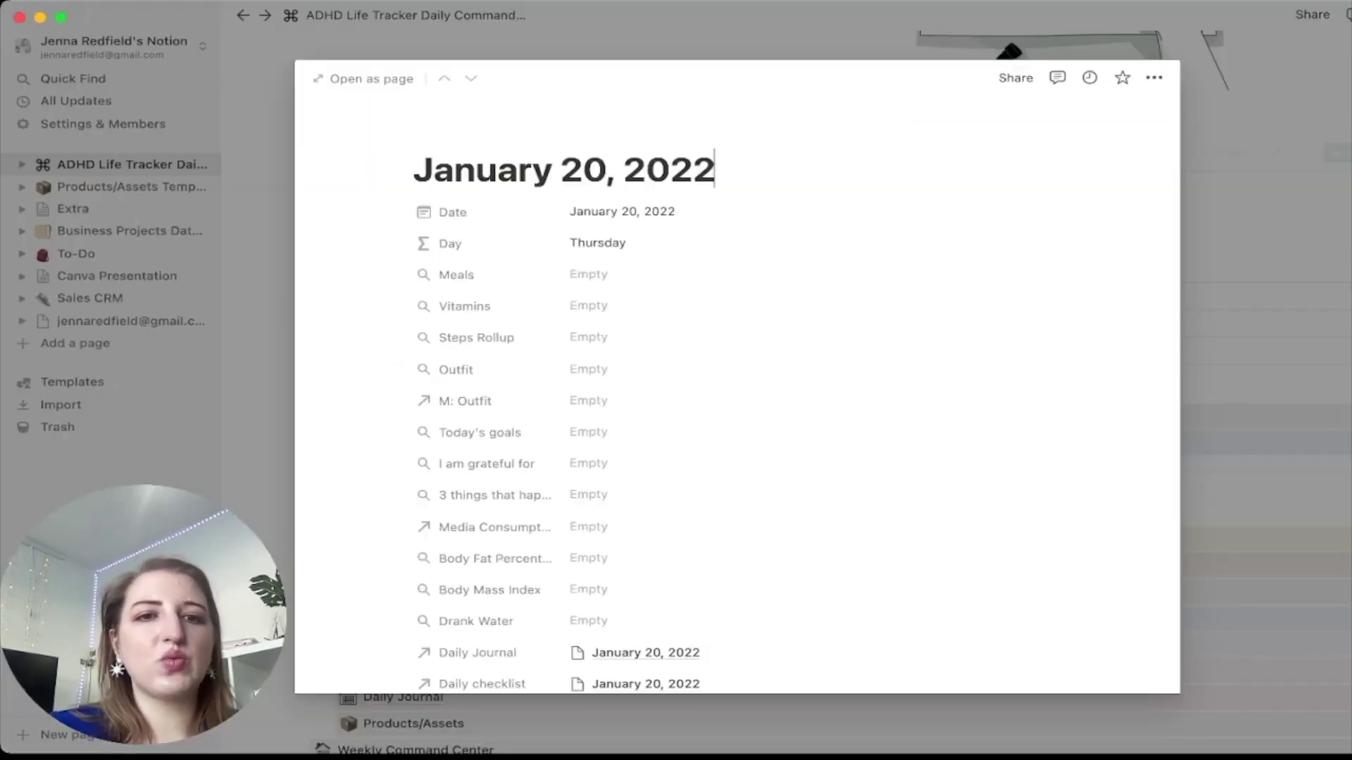
scroll(485, 387, down, 5)
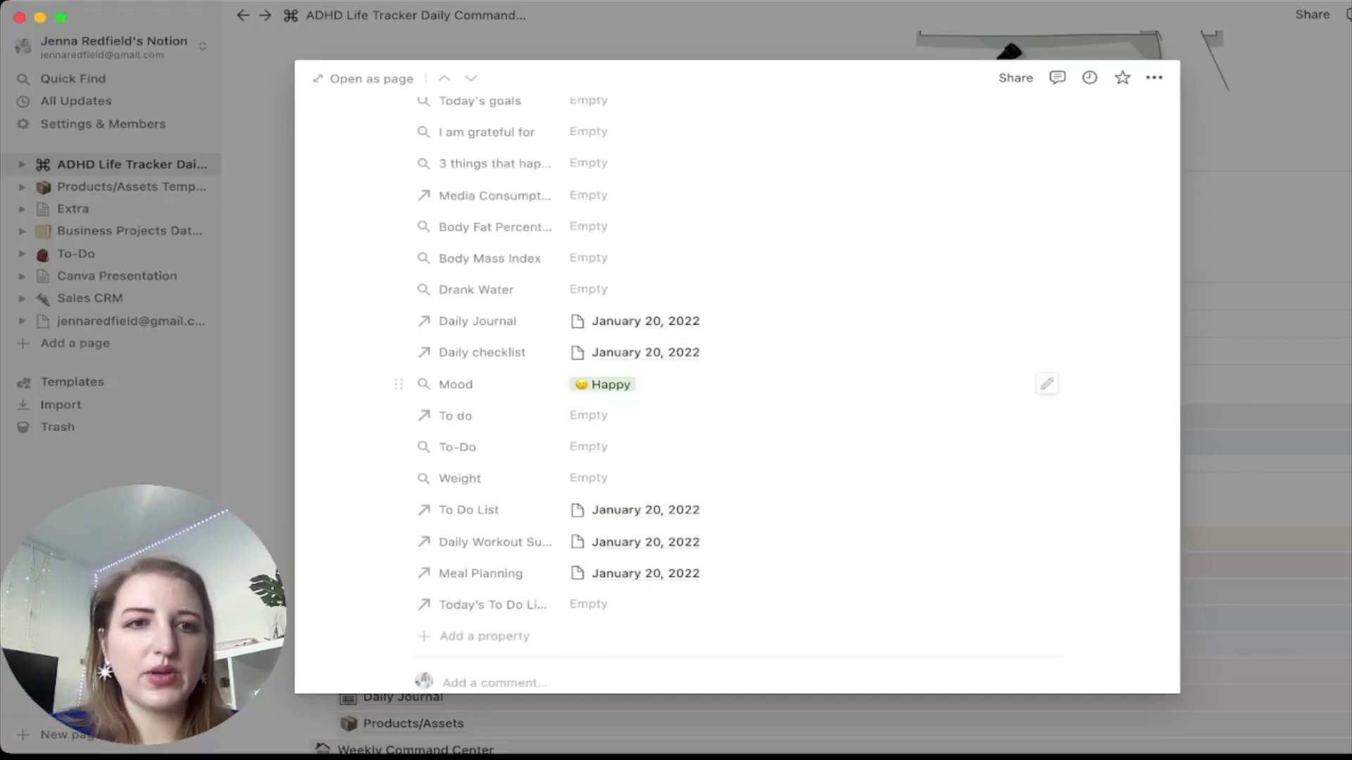
key(Escape)
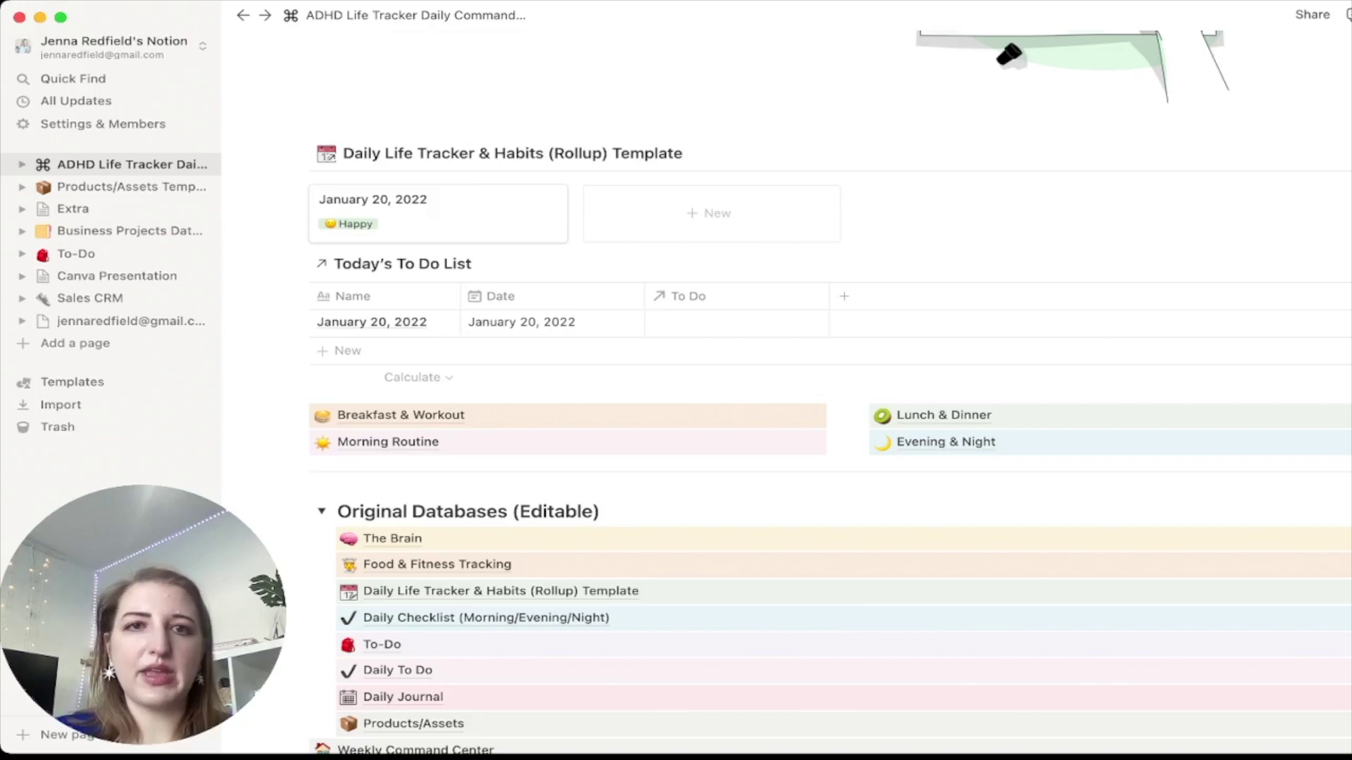
Step: Open the Breakfast & Workout page, expand its Weight section, and examine the Daily Workout Summary columns through to Weight lbs
click(401, 414)
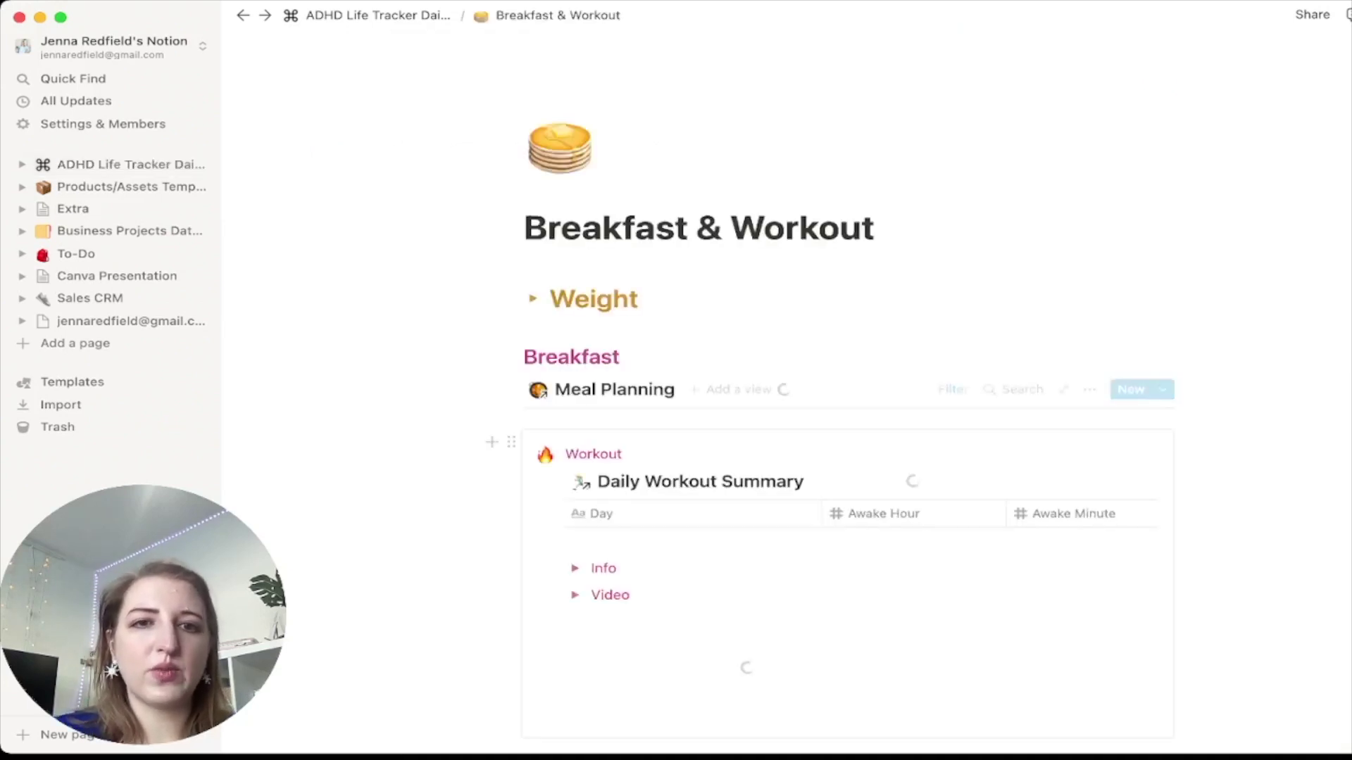
click(533, 298)
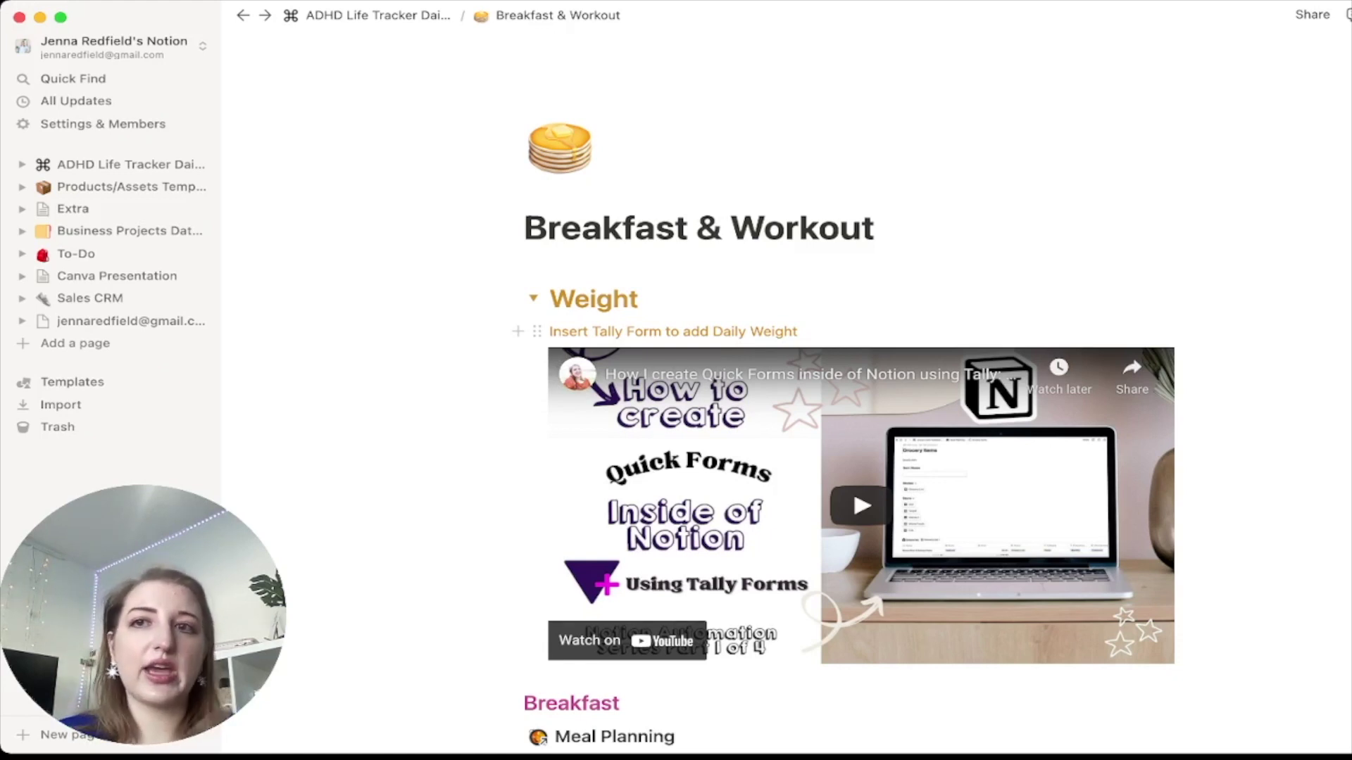
scroll(844, 423, down, 5)
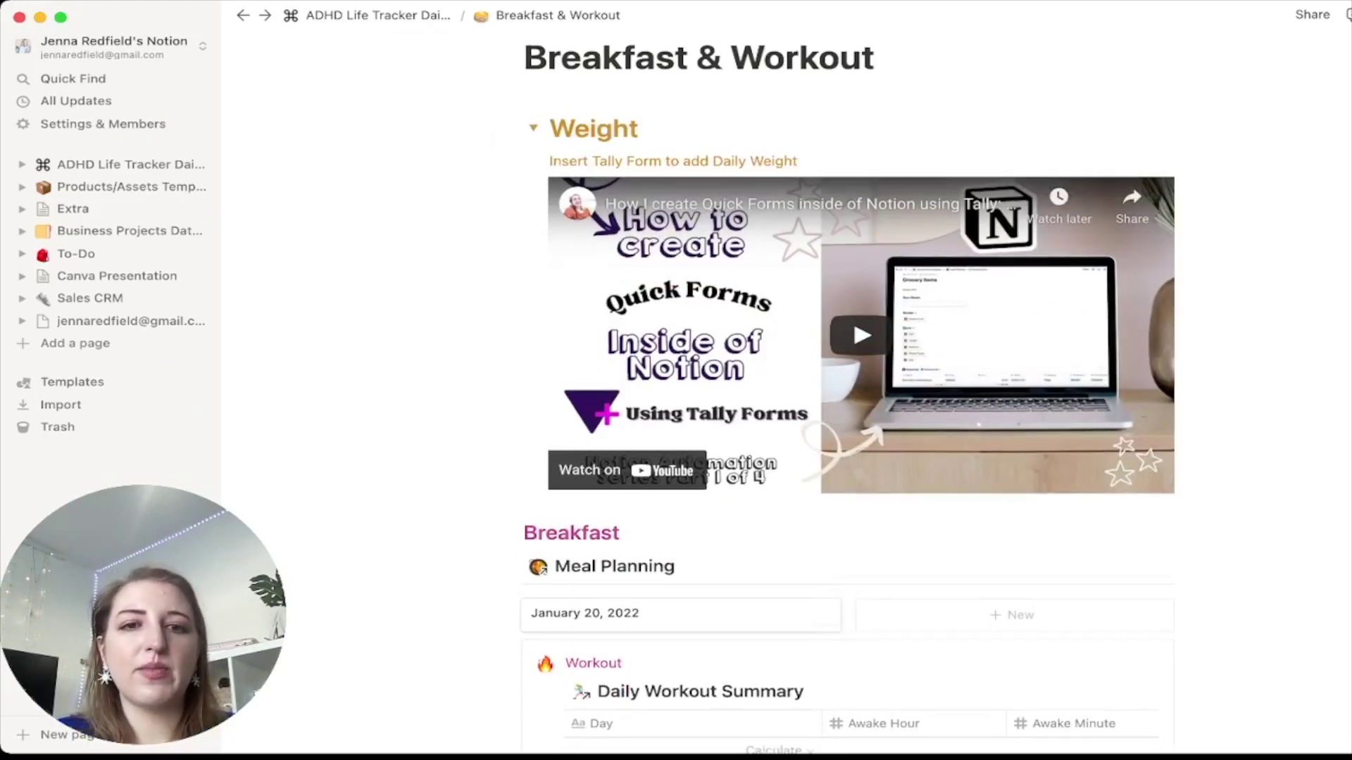
scroll(844, 423, down, 5)
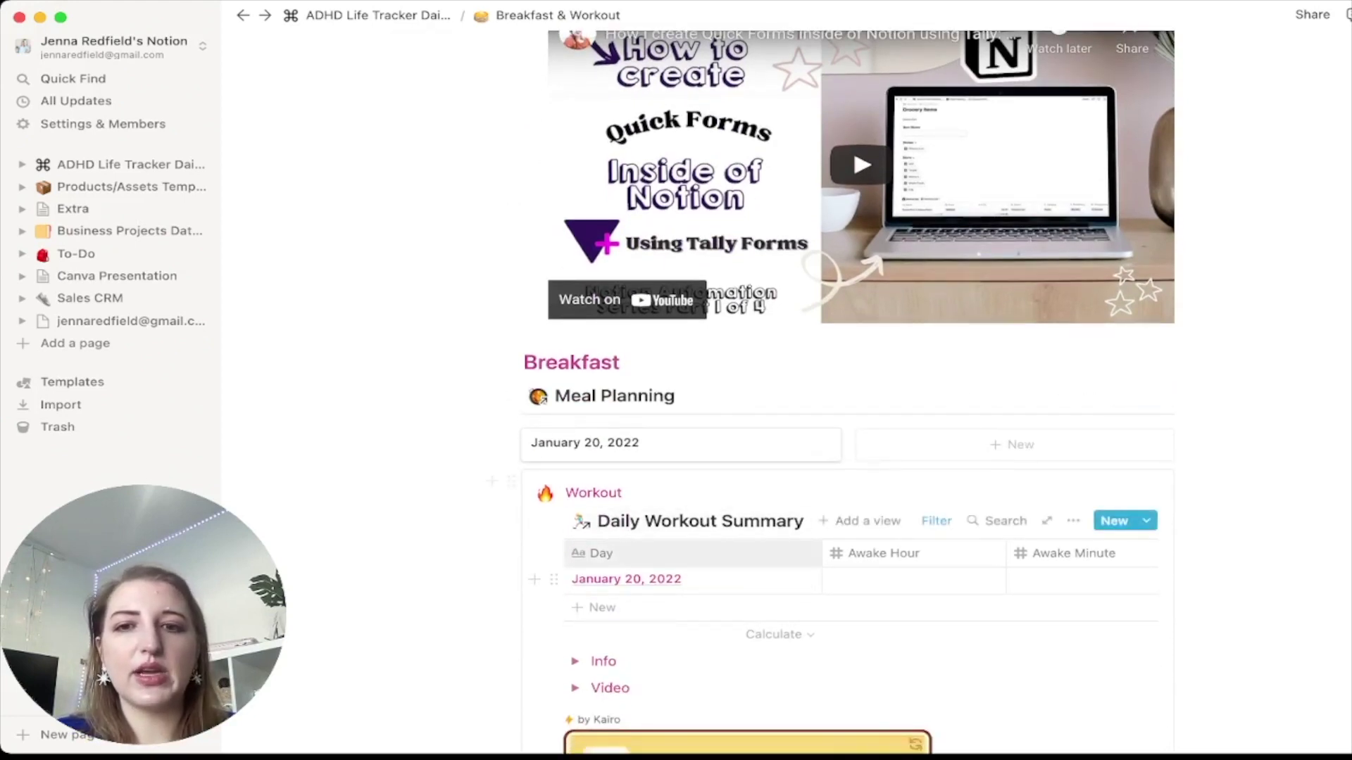
scroll(859, 570, right, 10)
scroll(858, 566, right, 15)
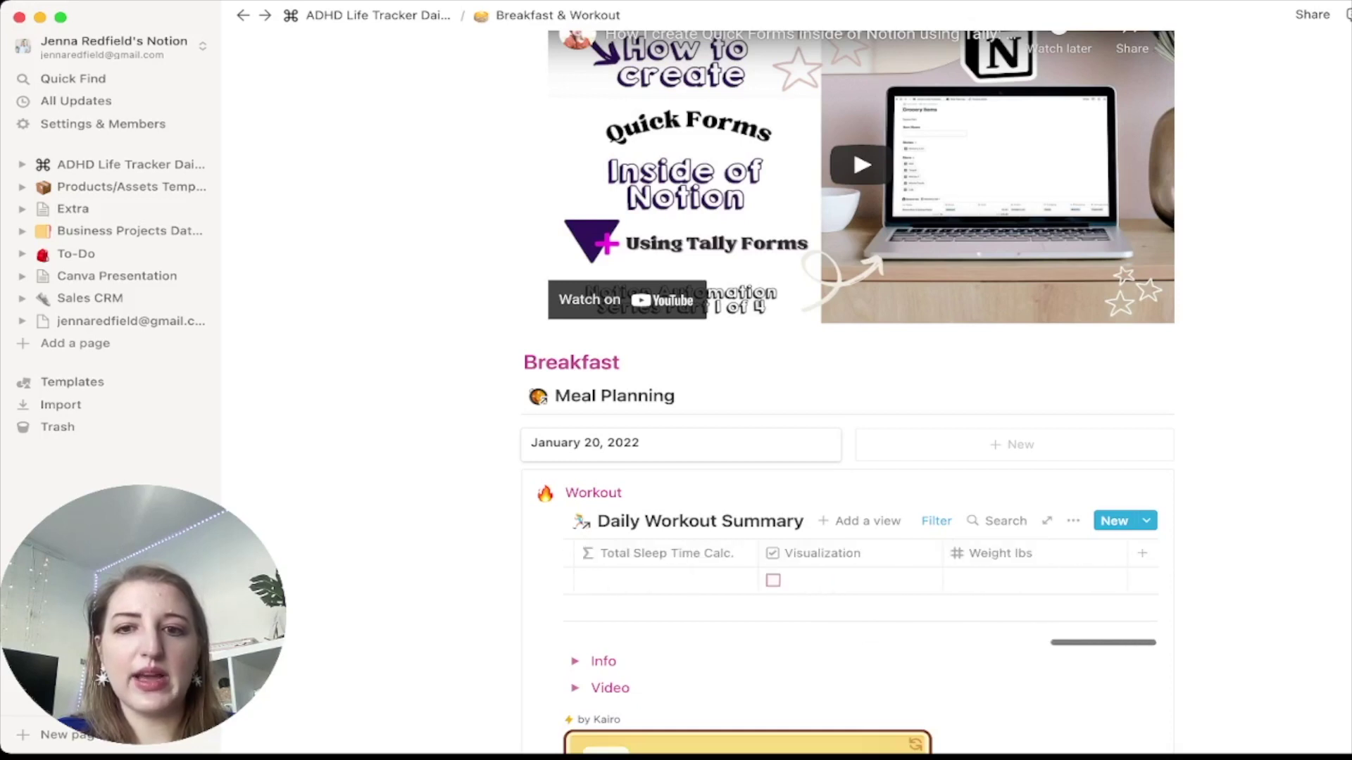
click(986, 580)
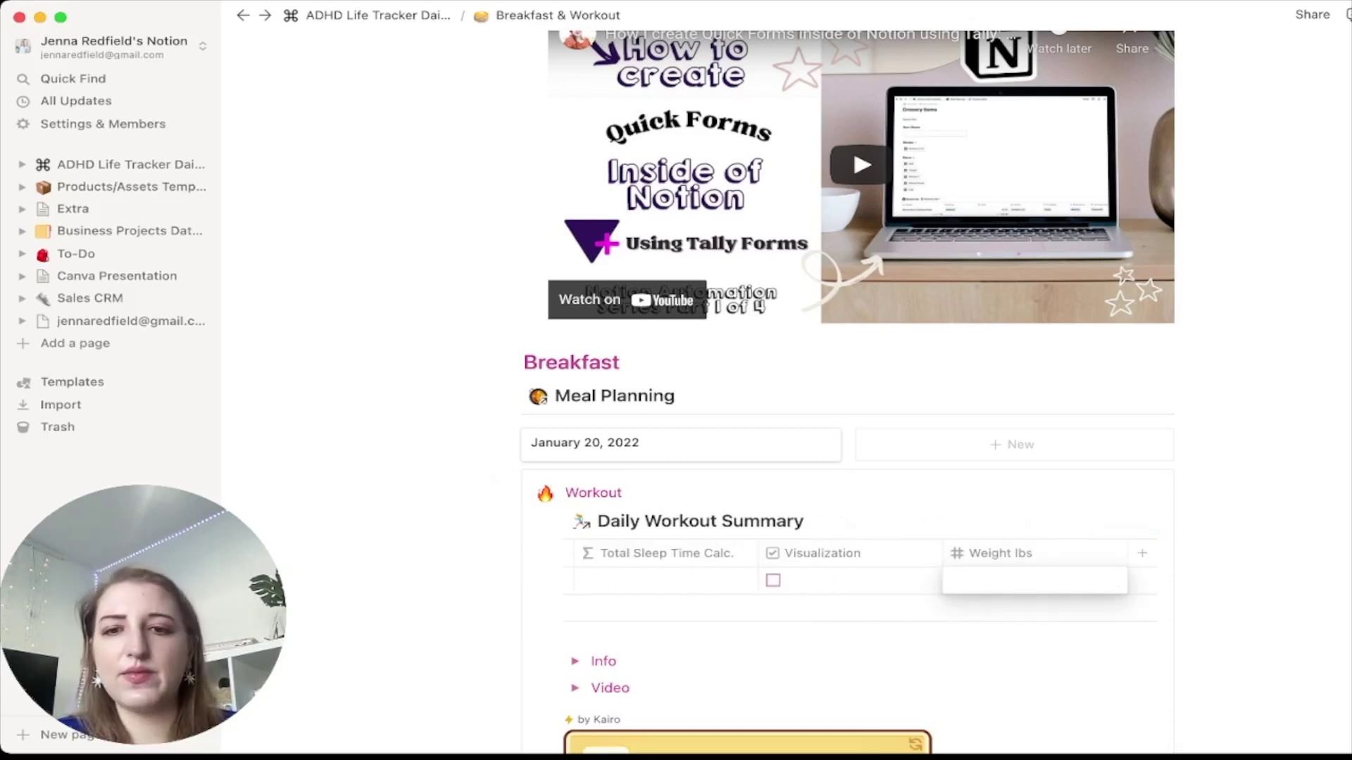
key(Escape)
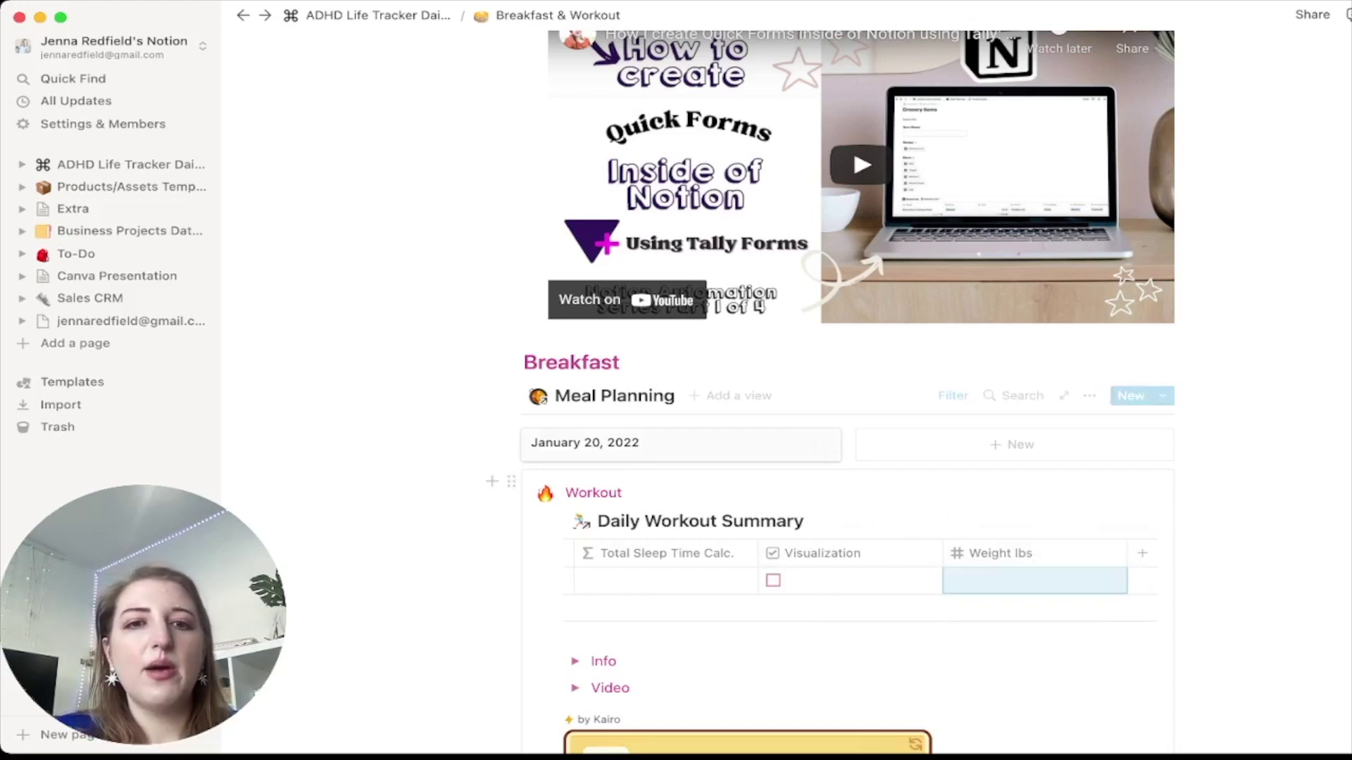
Step: Link the Oatmeal recipe as Breakfast in the January 20, 2022 Meal Planning entry and close the entry
click(585, 442)
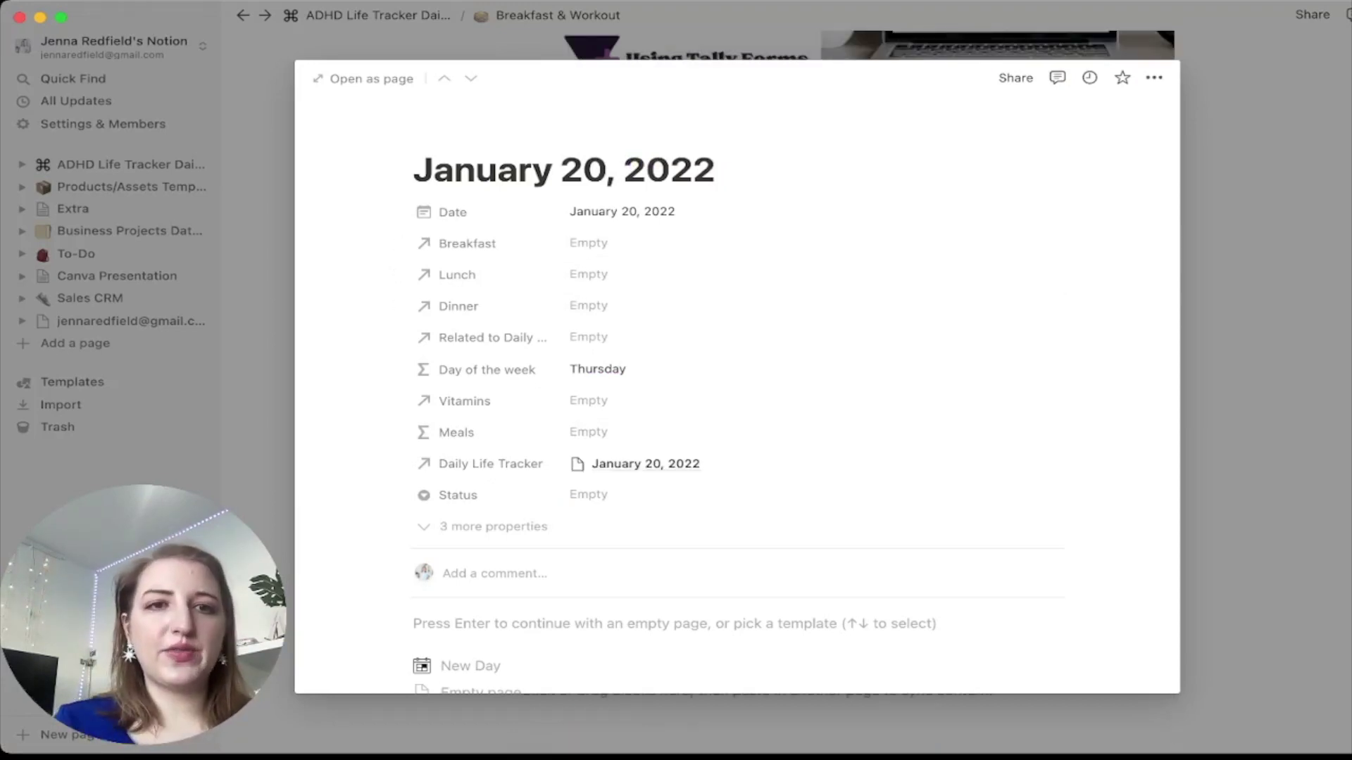
click(588, 243)
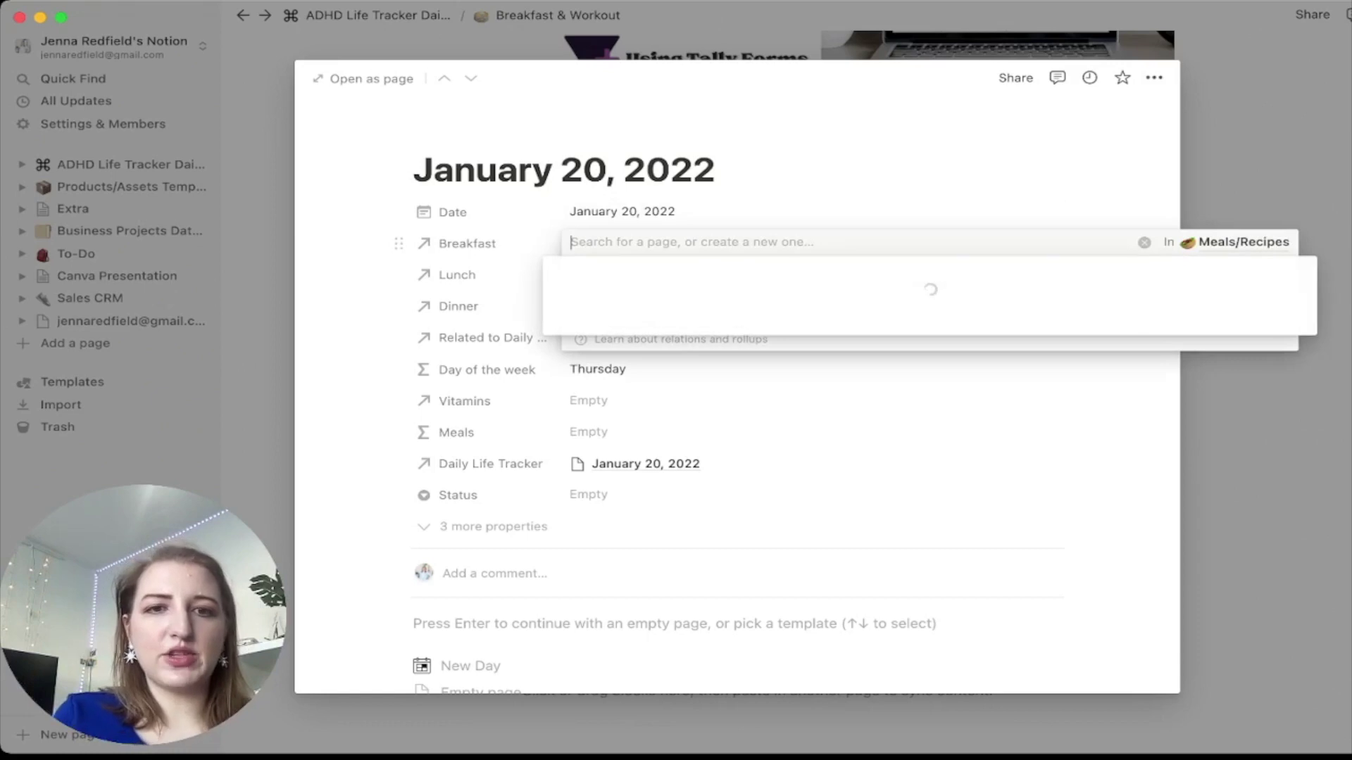
text(oatmeal)
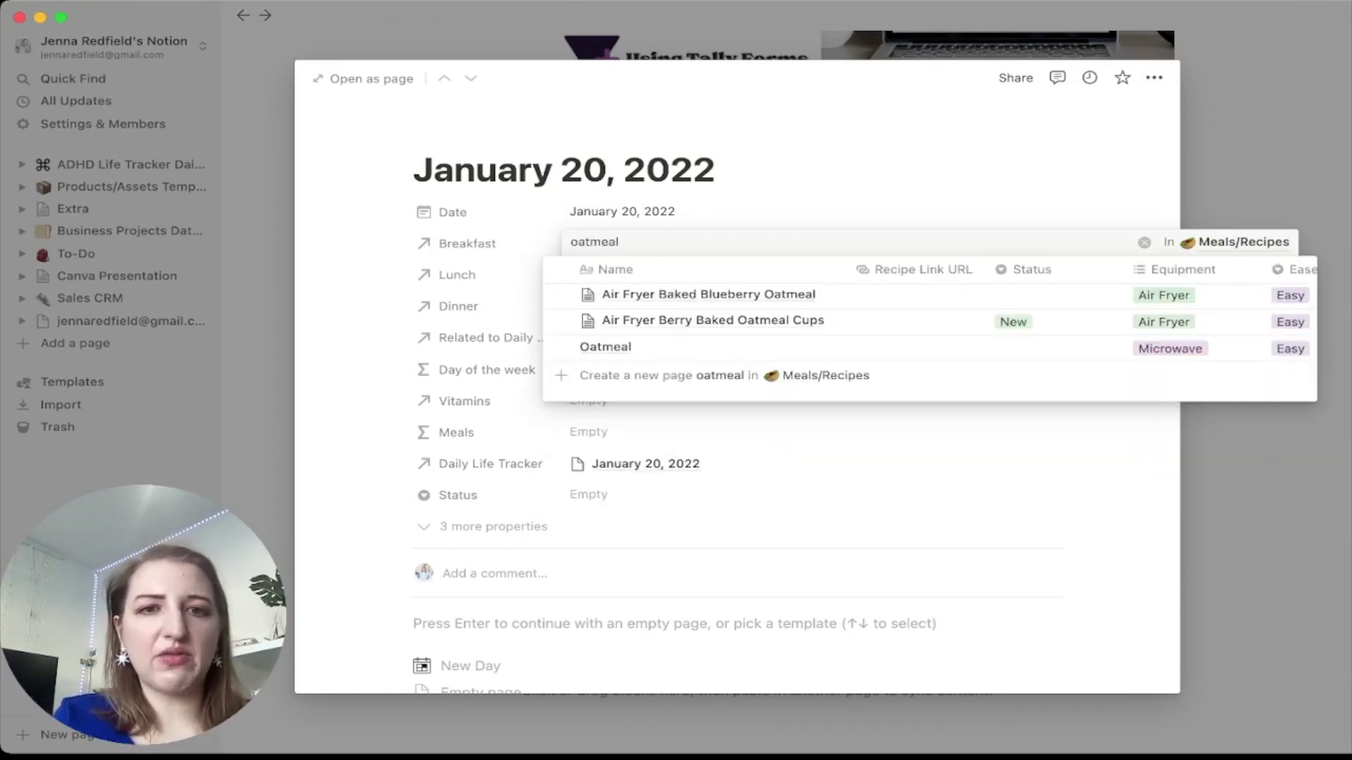
key(Down)
key(Down)
key(Return)
key(Escape)
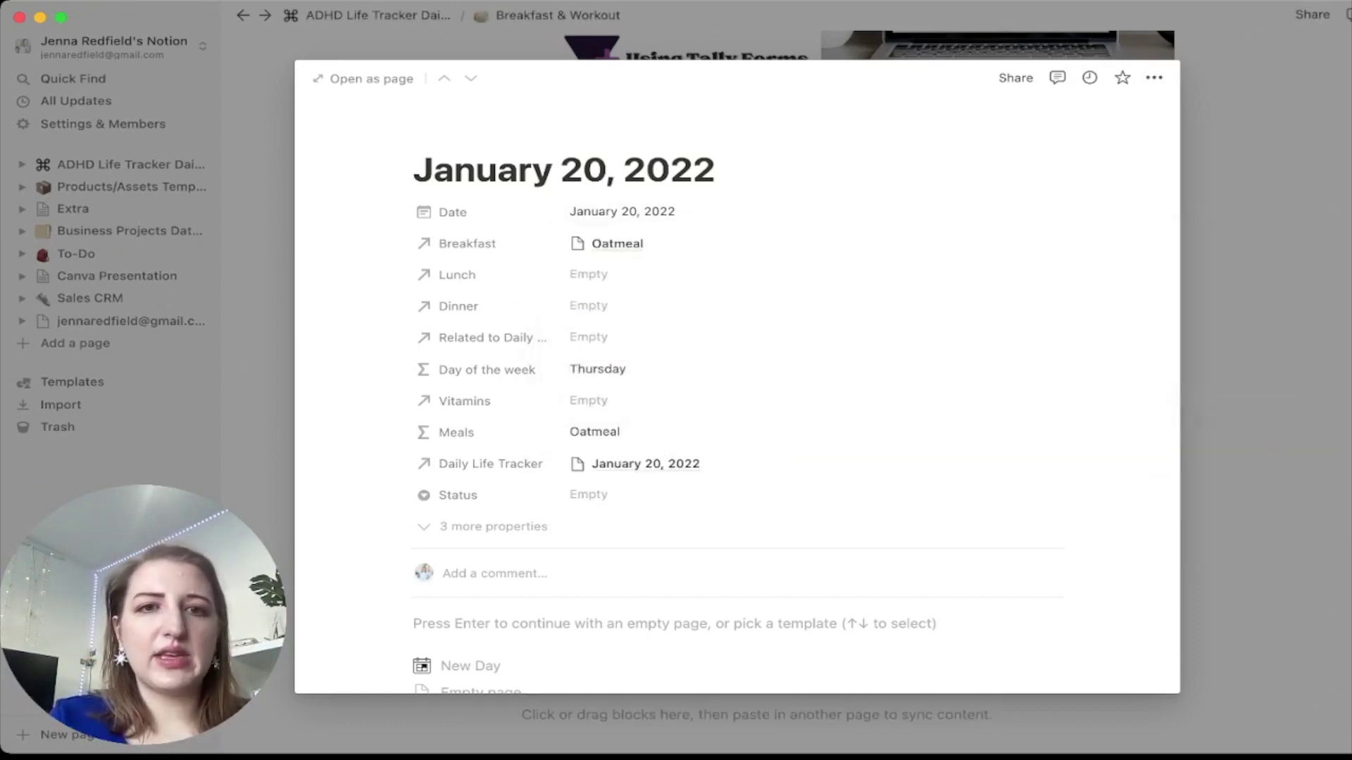
key(Escape)
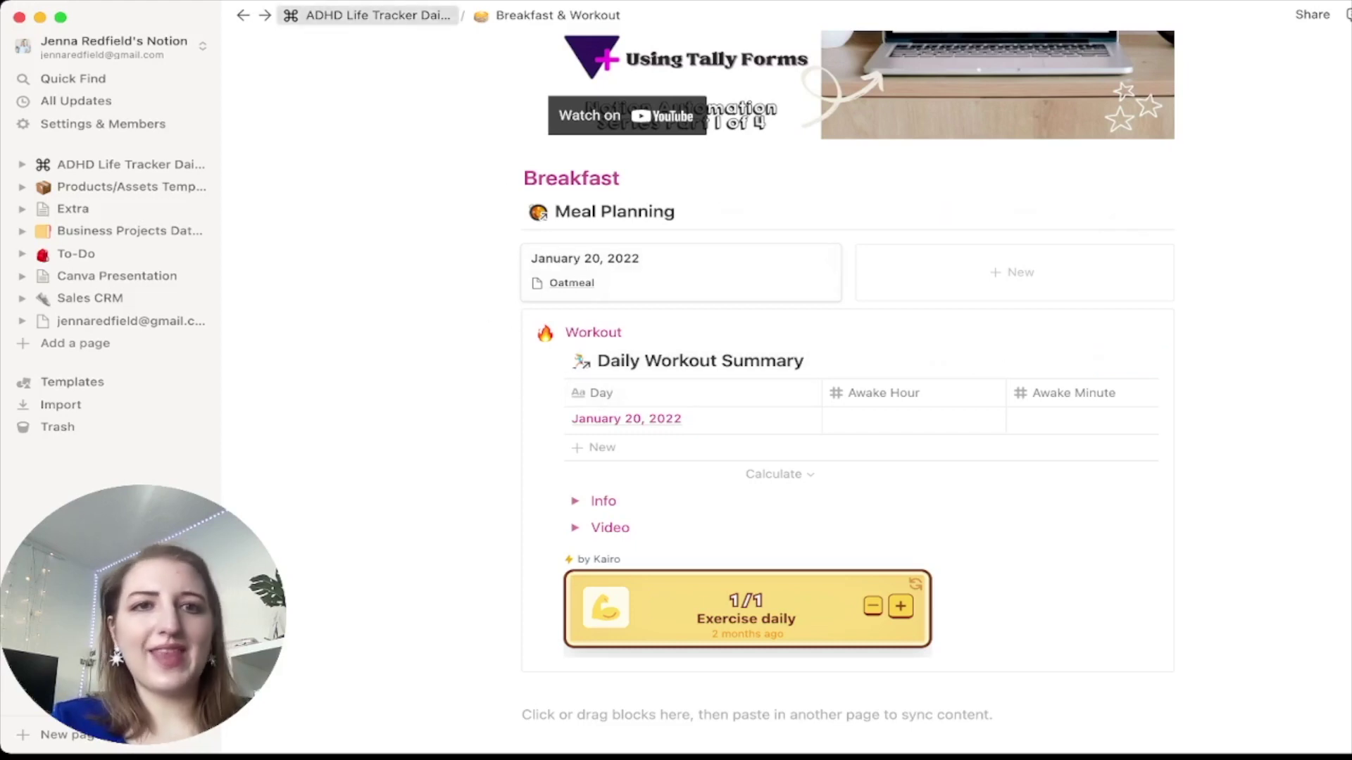
Step: Return to the Daily Command Center, check the January 20, 2022 tracker card, and open the Lunch & Dinner page
click(366, 15)
scroll(785, 380, down, 6)
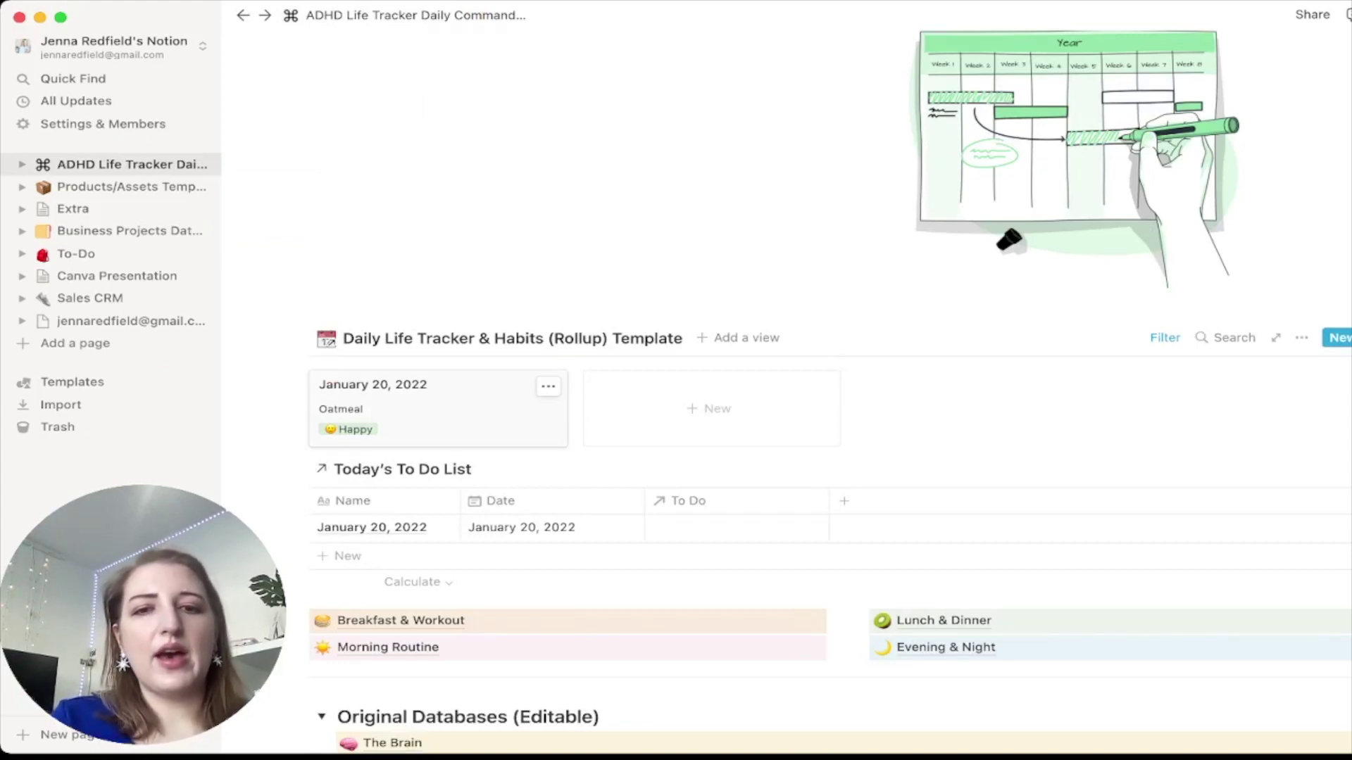
click(944, 620)
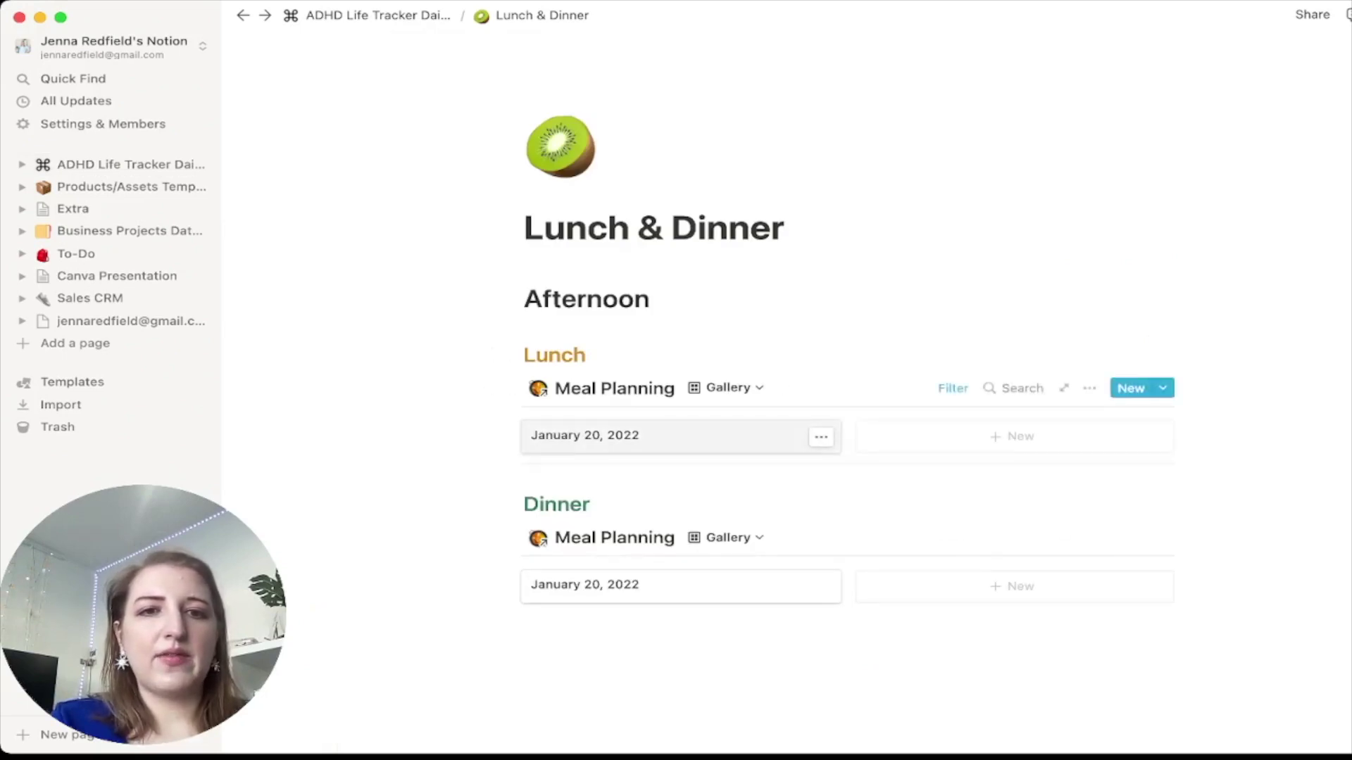
Step: Link the Pizza Tortillas Air Fryer recipe as Lunch in the January 20, 2022 Meal Planning entry and close the entry
click(668, 437)
click(704, 274)
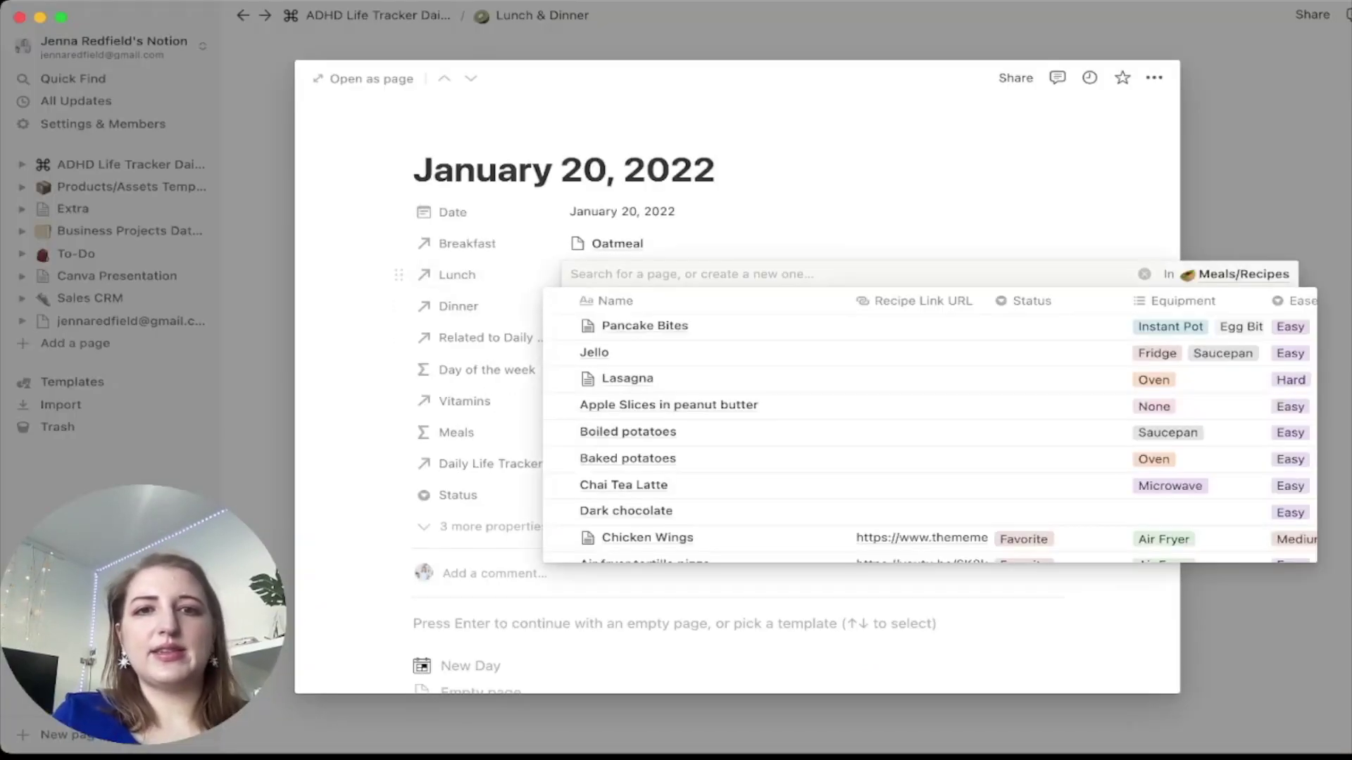
text(pizza)
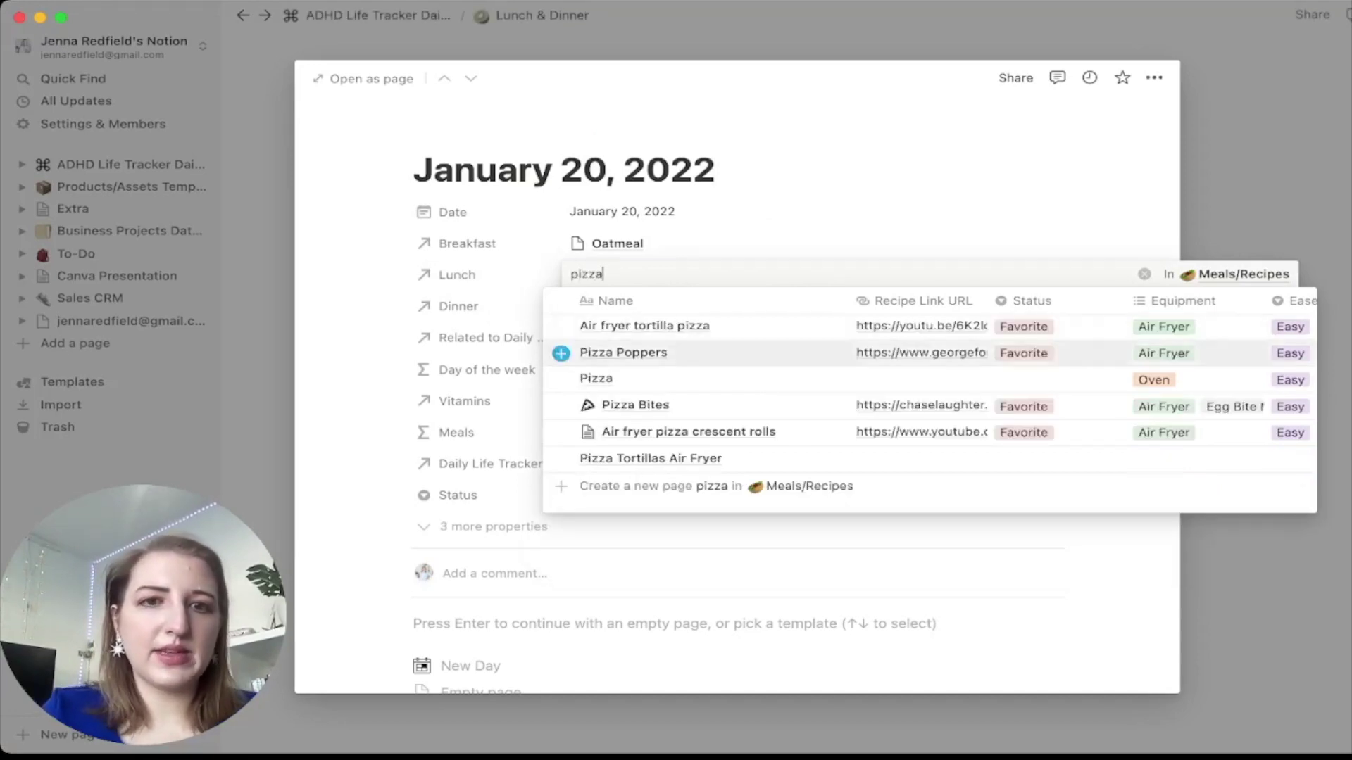
key(Return)
key(Escape)
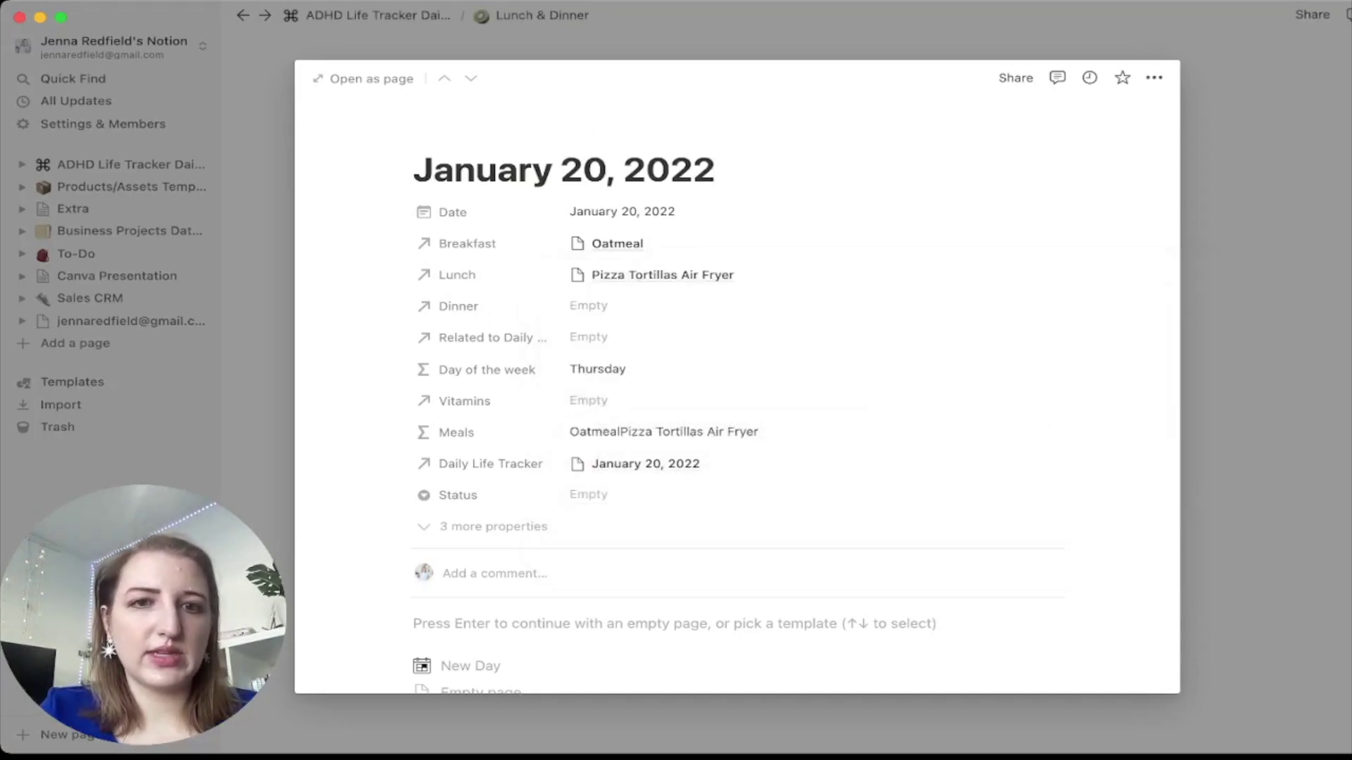
key(Escape)
Step: Go back to the Daily Command Center and check the meals rolled up on the January 20, 2022 tracker card
key(super+bracketleft)
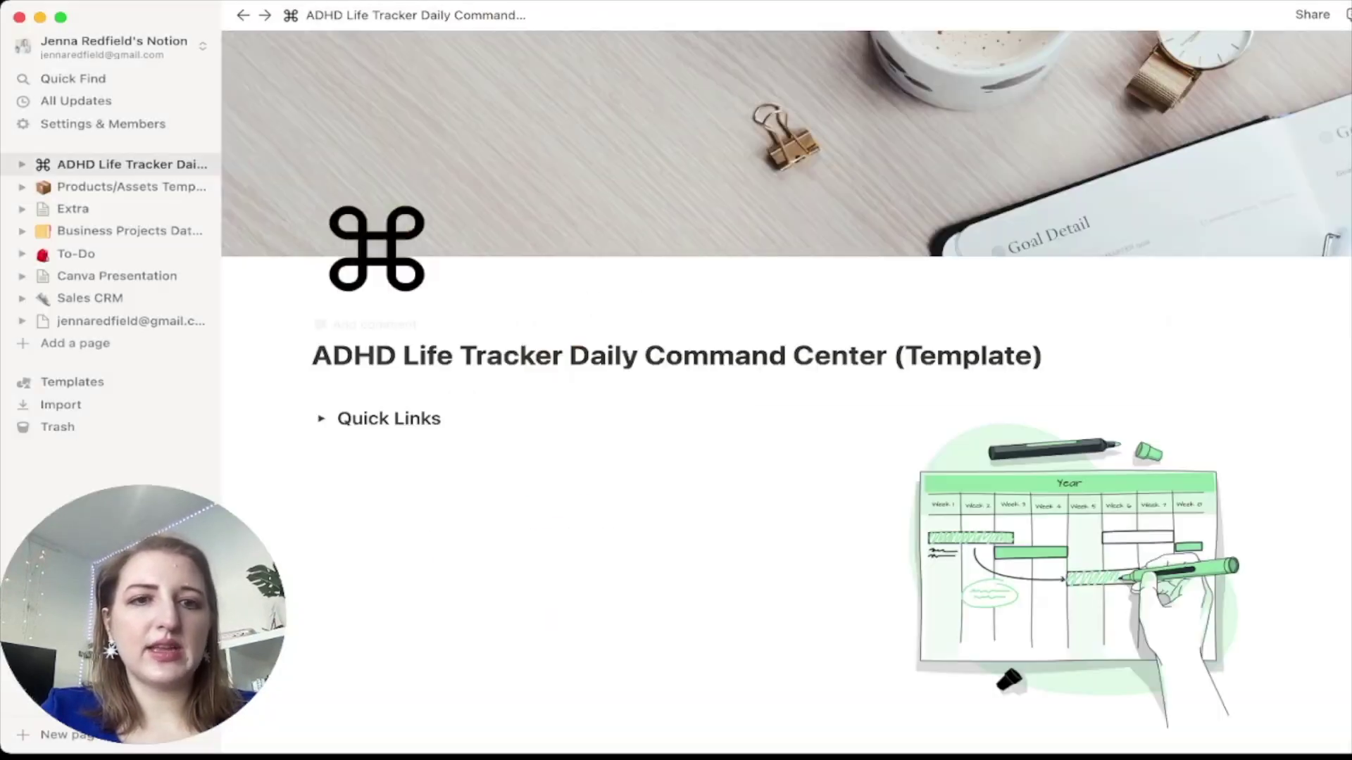
scroll(775, 387, down, 15)
scroll(774, 387, up, 4)
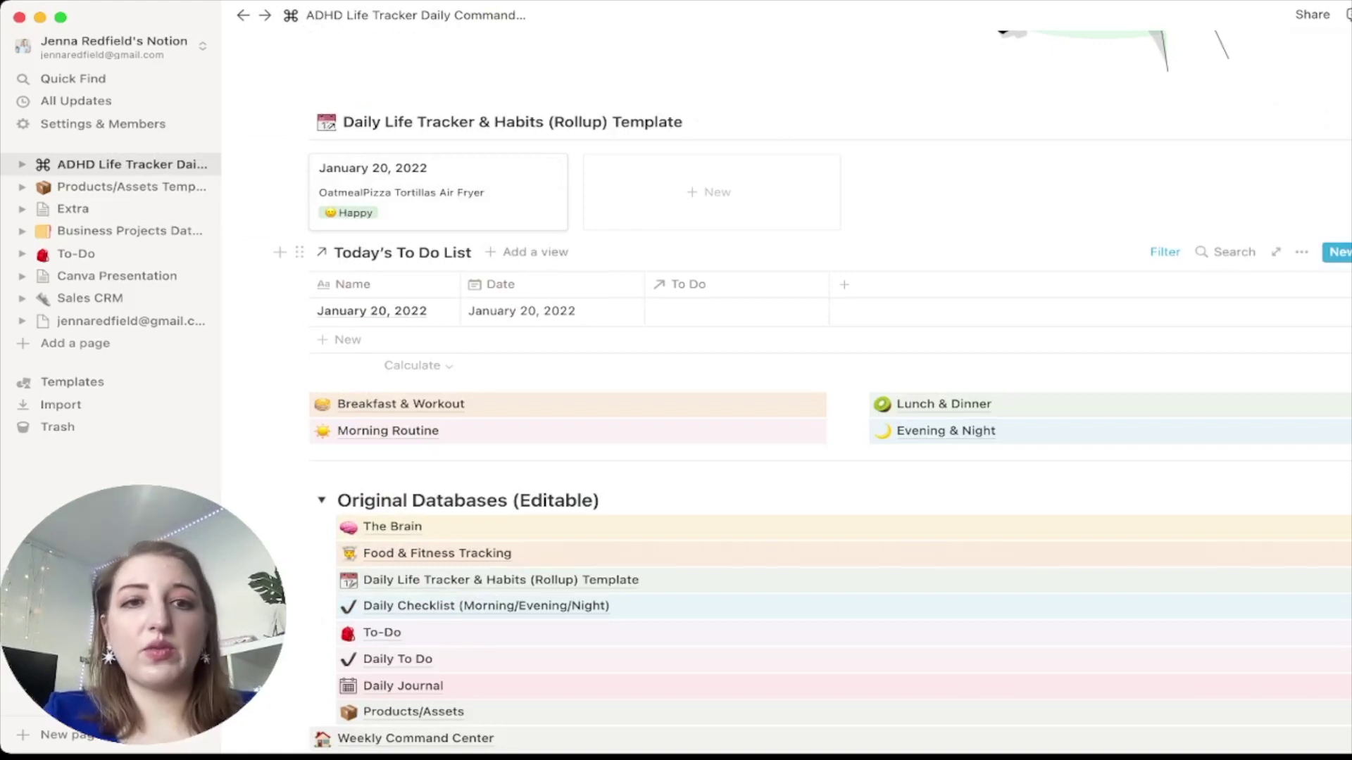
scroll(774, 387, down, 1)
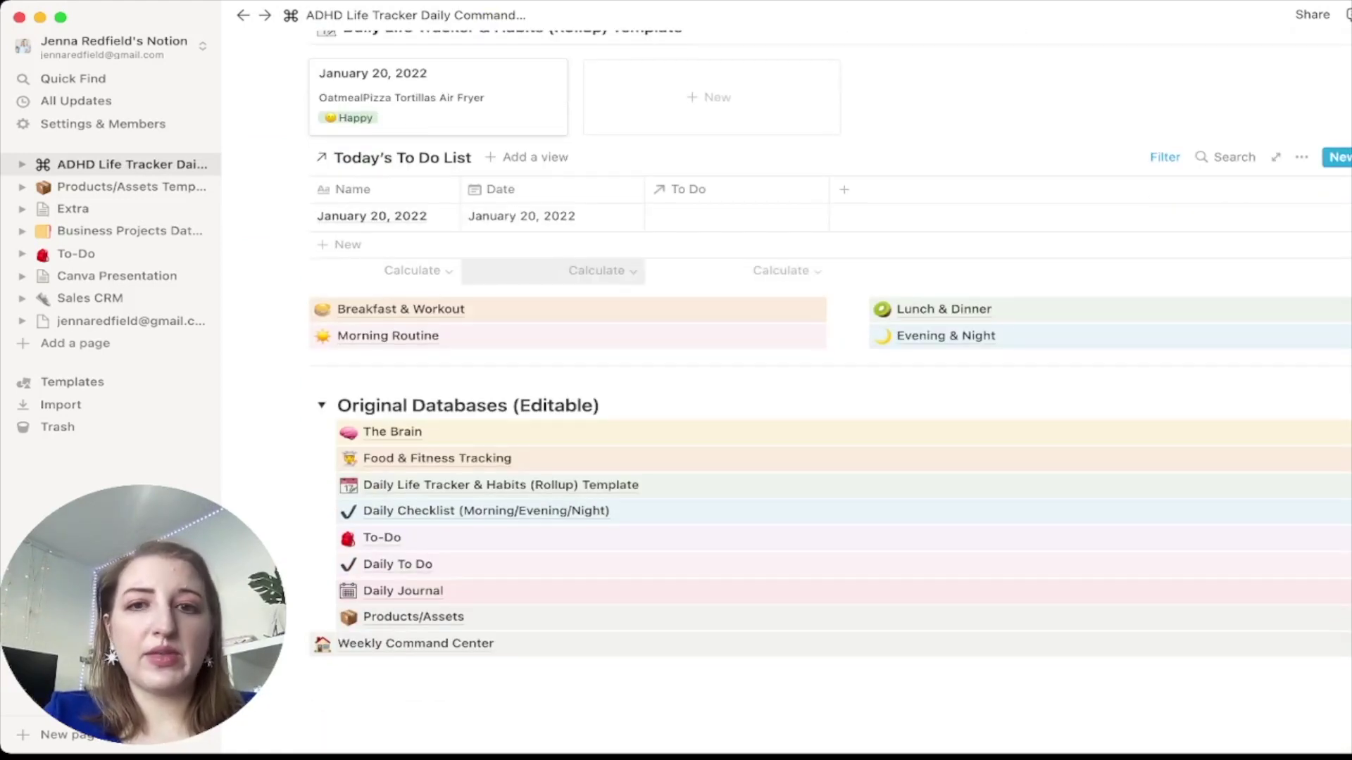
Step: Open the Breakfast & Workout page and look into the Info and Video toggles of its Workout section, collapsing them again
click(400, 309)
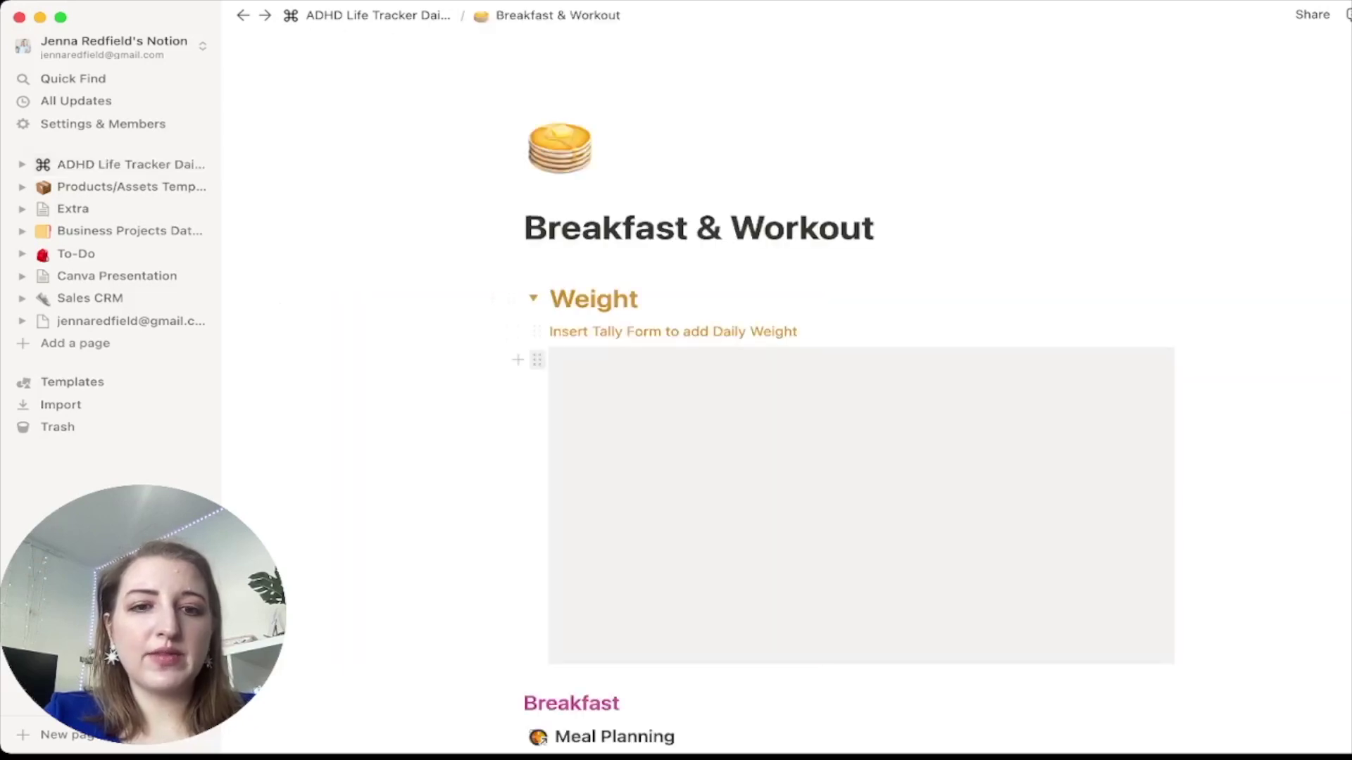
scroll(845, 387, down, 10)
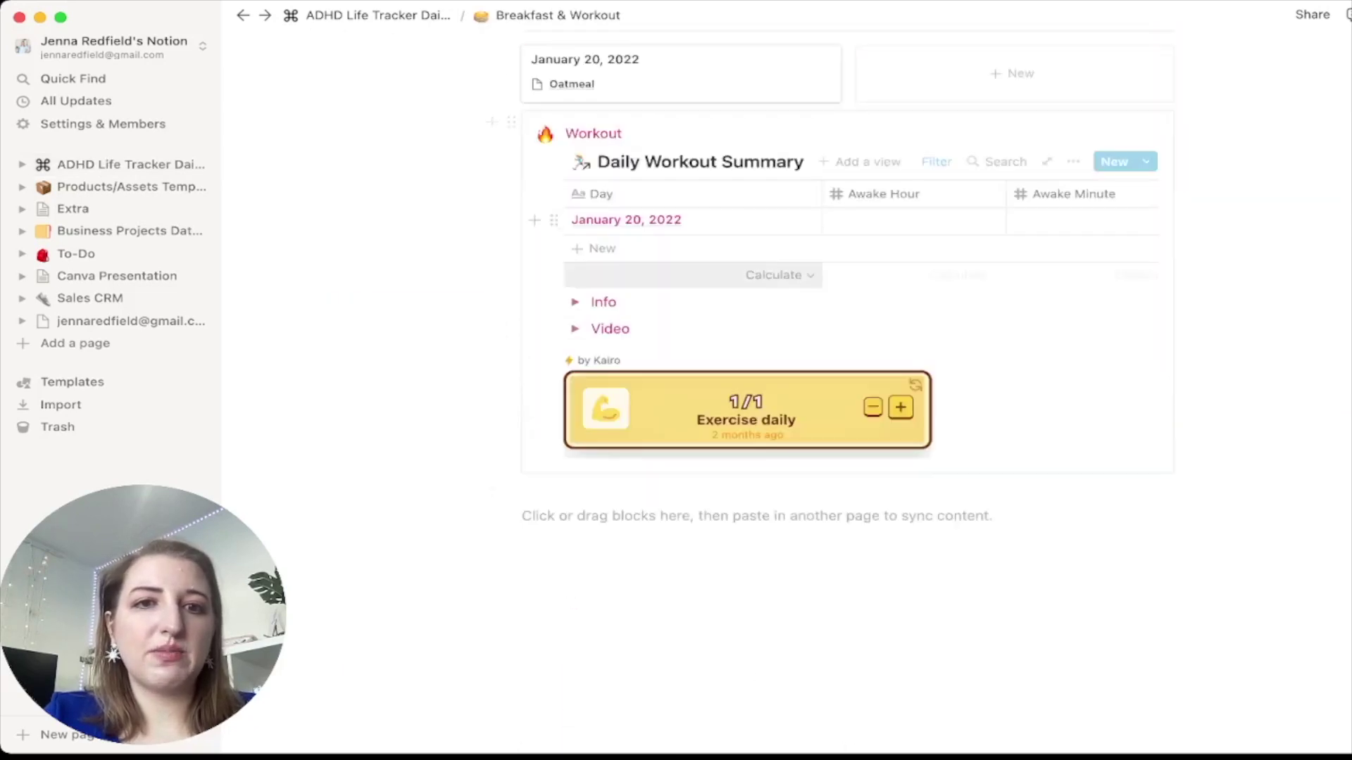
click(575, 302)
click(575, 302)
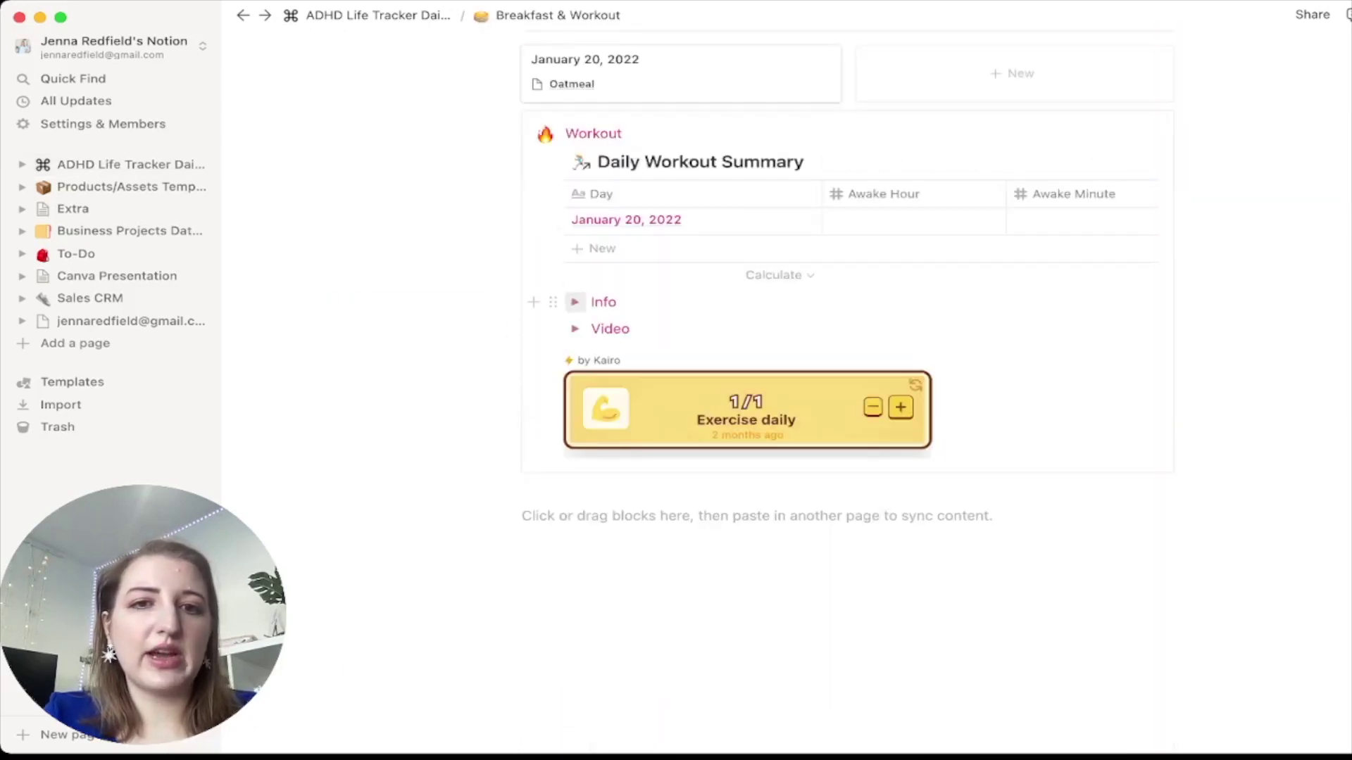
click(575, 329)
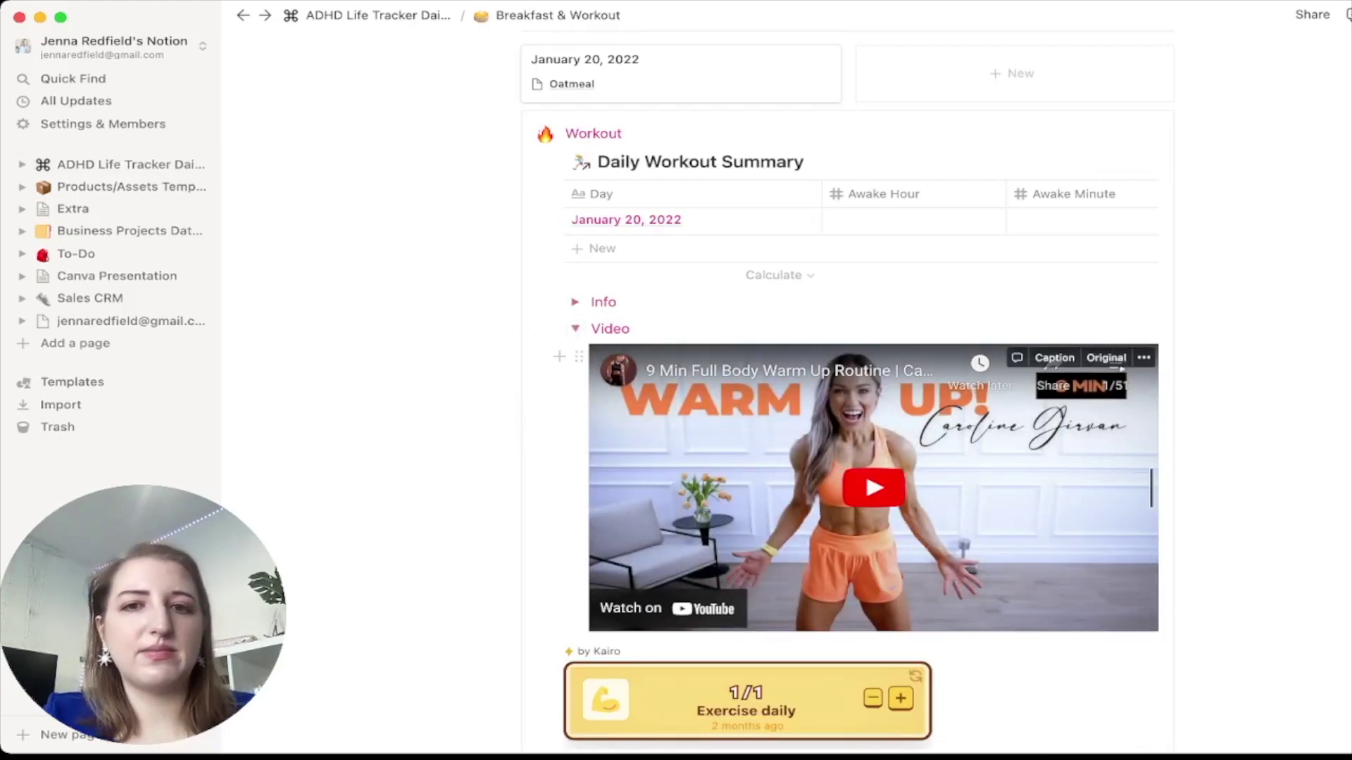
click(575, 329)
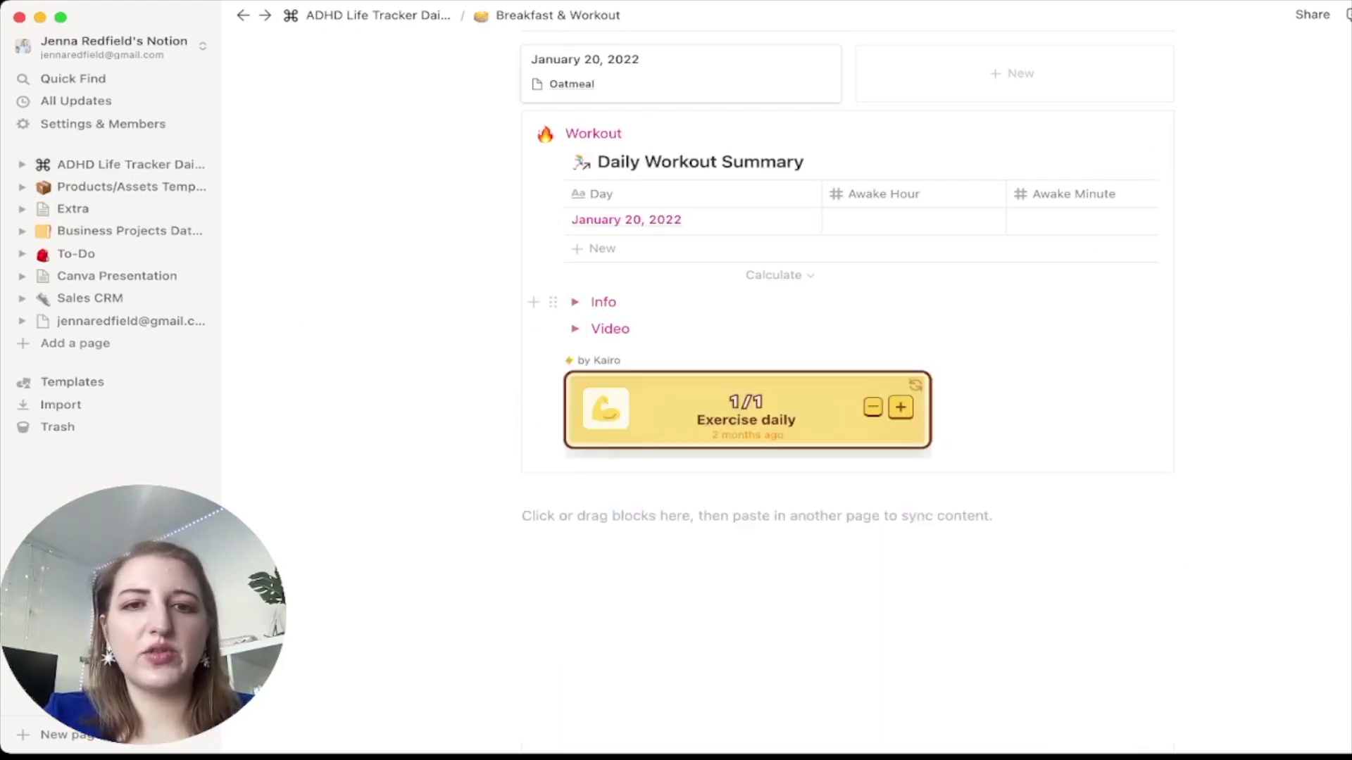
scroll(845, 394, up, 10)
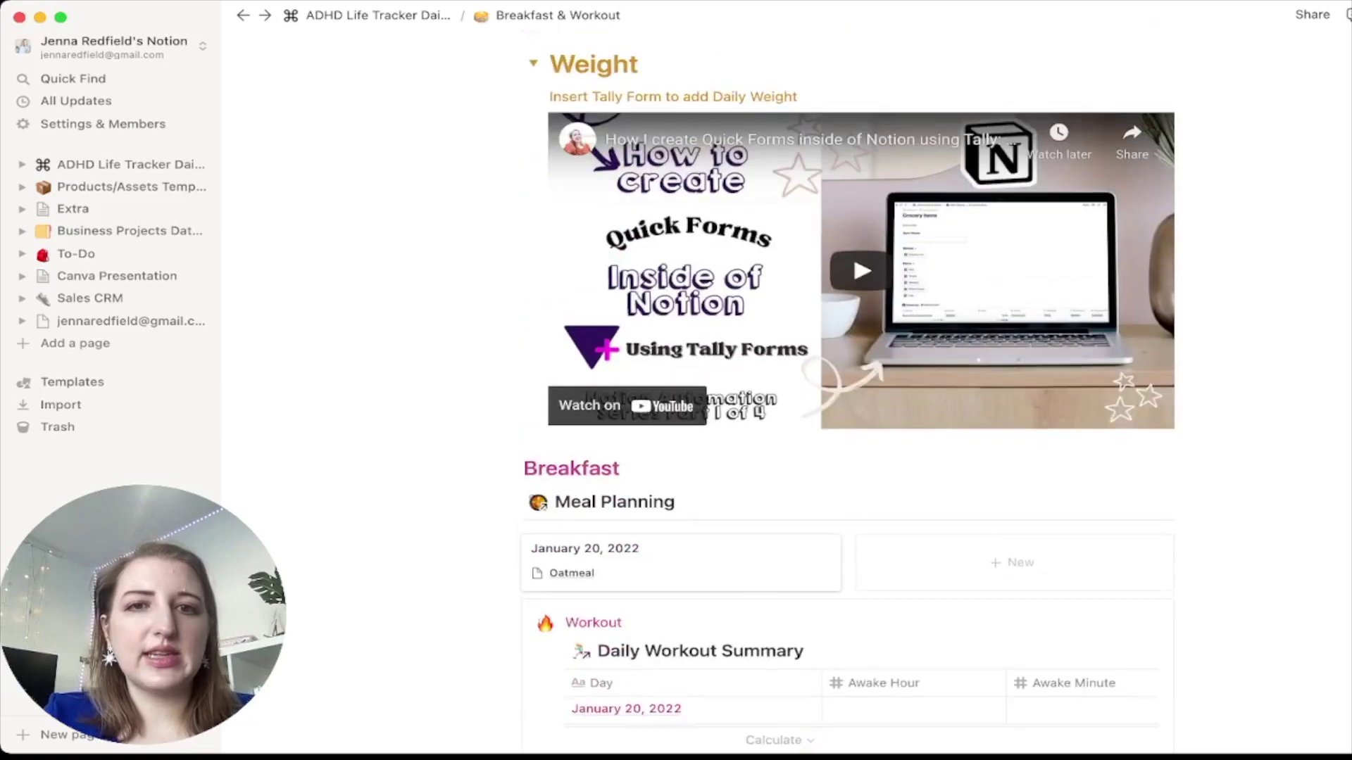
Step: From the Daily Command Center, open the Morning Routine page and review its playlist, Good Morning, and SAVERS sections
click(377, 15)
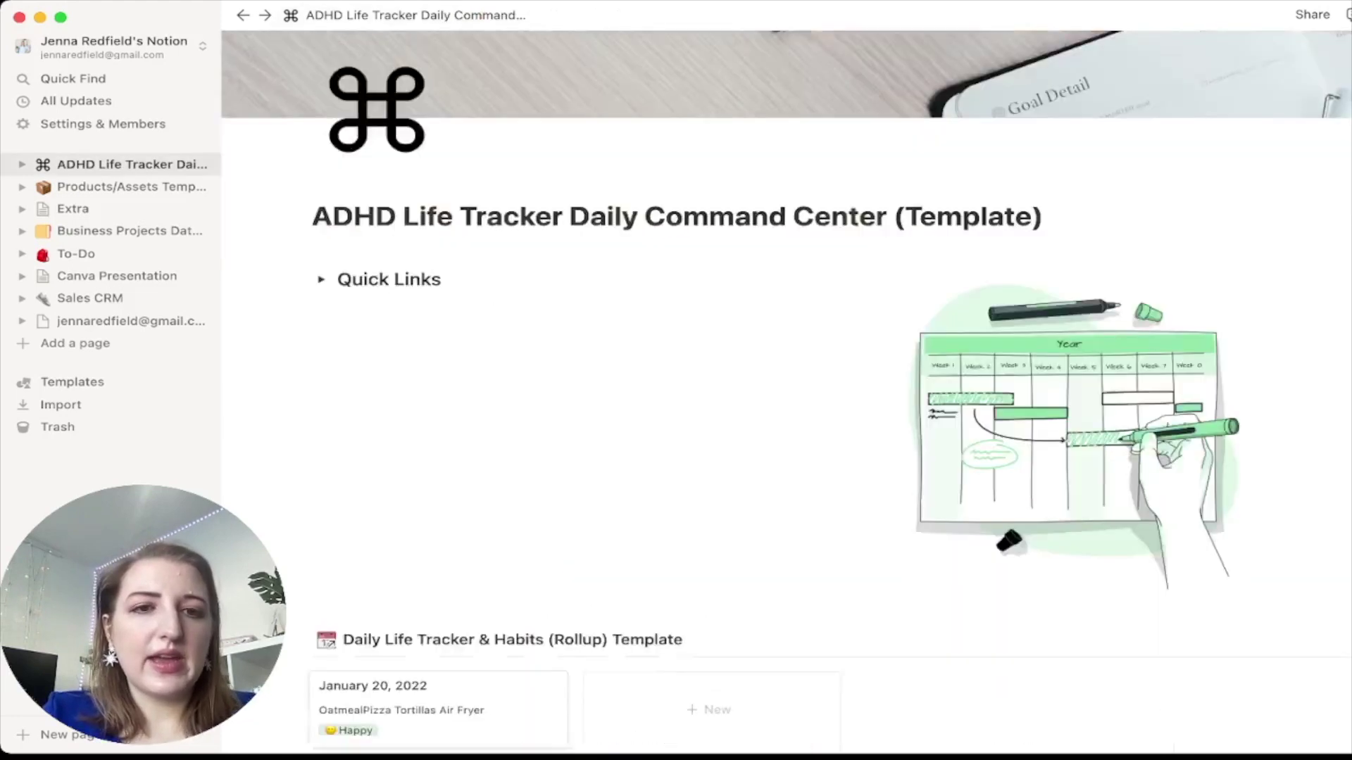
scroll(831, 394, down, 8)
click(387, 351)
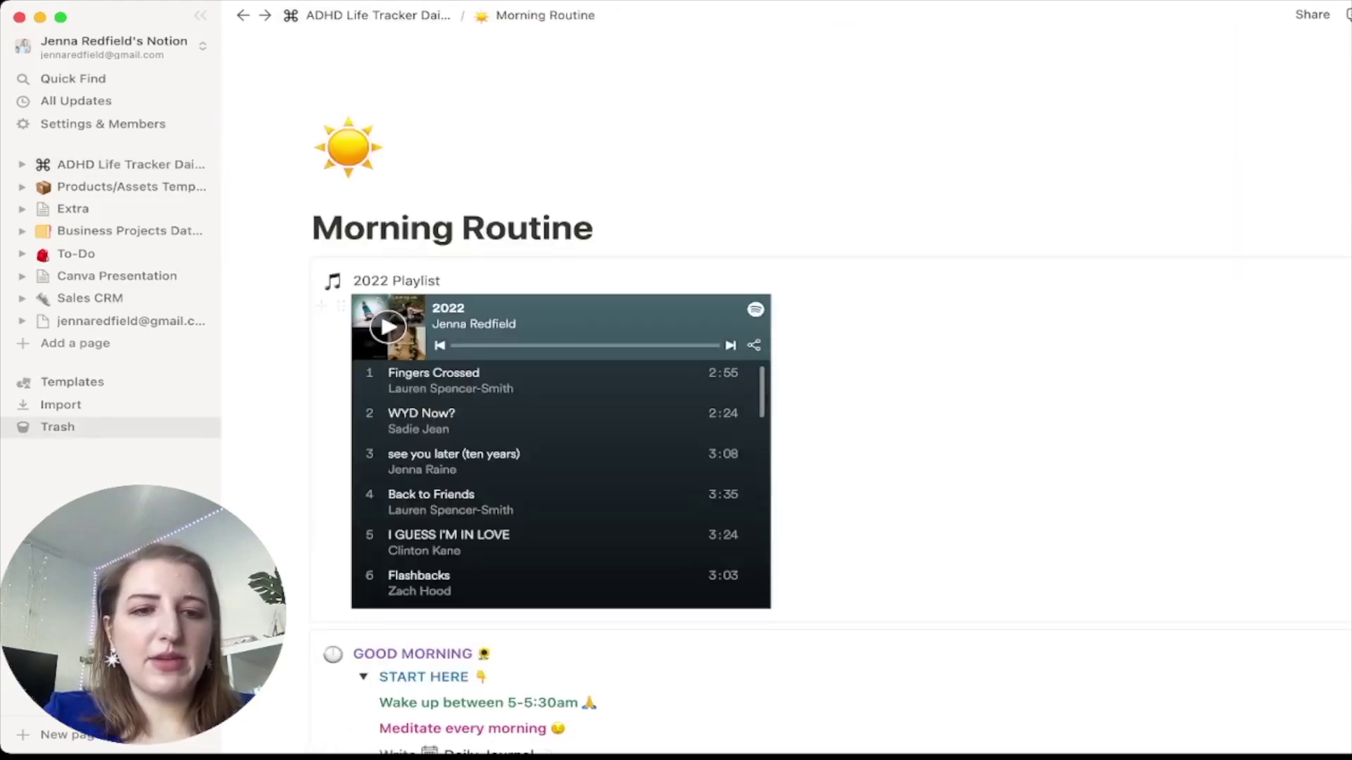
scroll(831, 395, down, 3)
scroll(563, 422, down, 6)
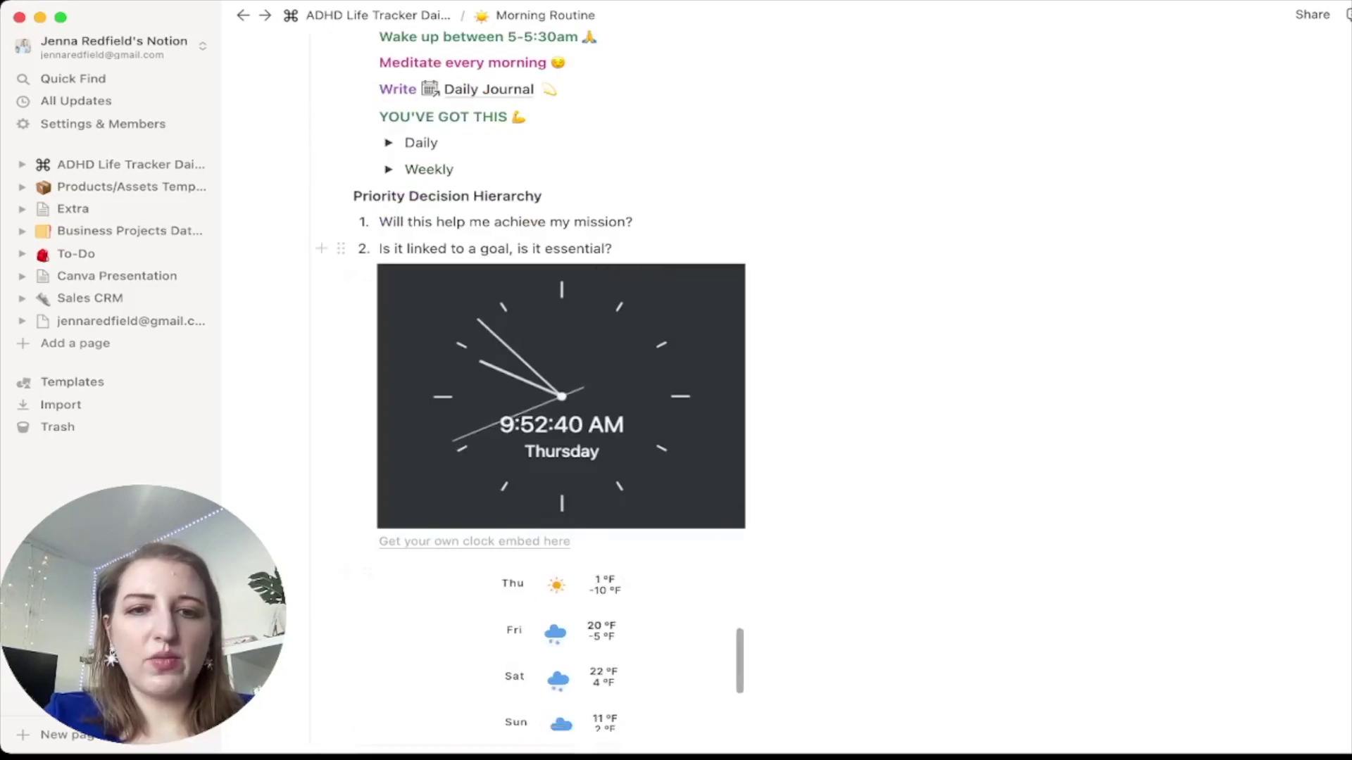
scroll(563, 423, down, 8)
scroll(493, 228, down, 2)
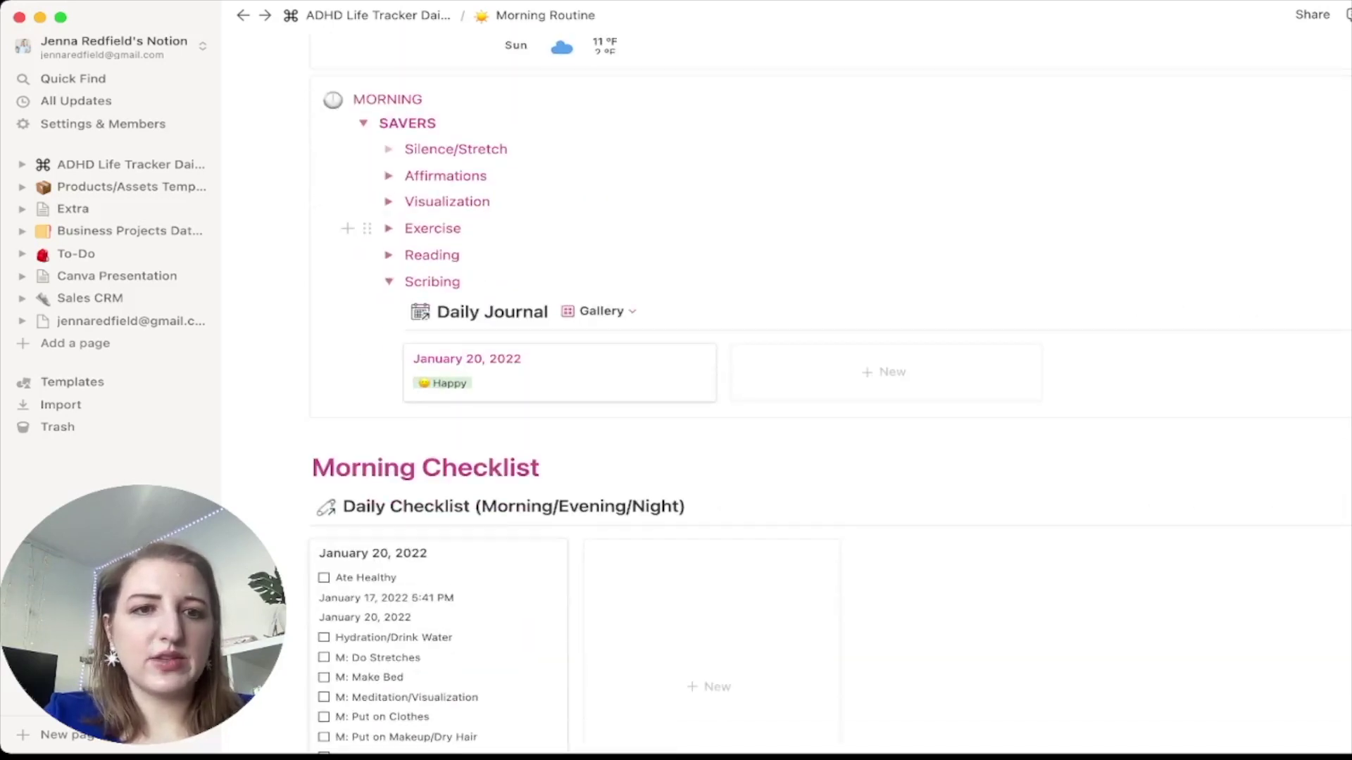
Step: View the January 20, 2022 Daily Journal entry under Scribing, close it, and review the Morning Checklist
click(388, 281)
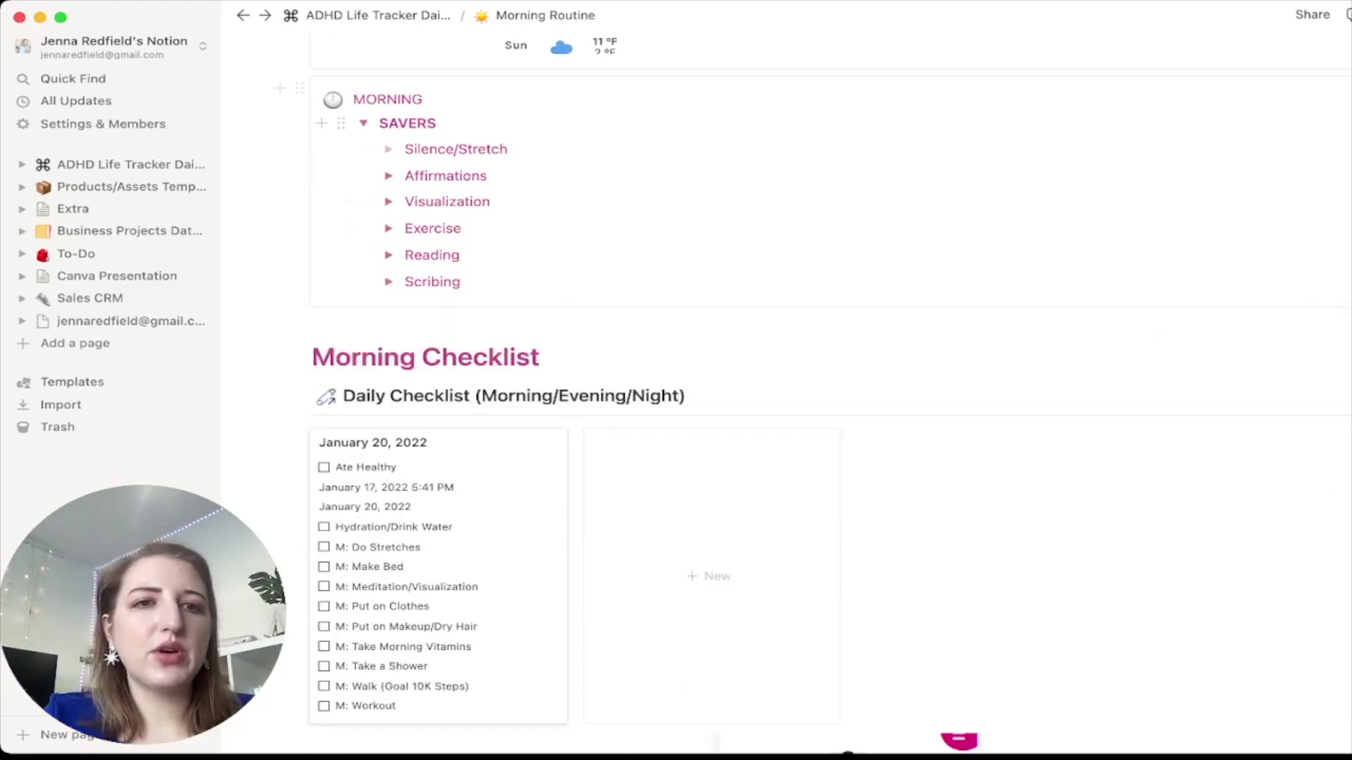
click(389, 282)
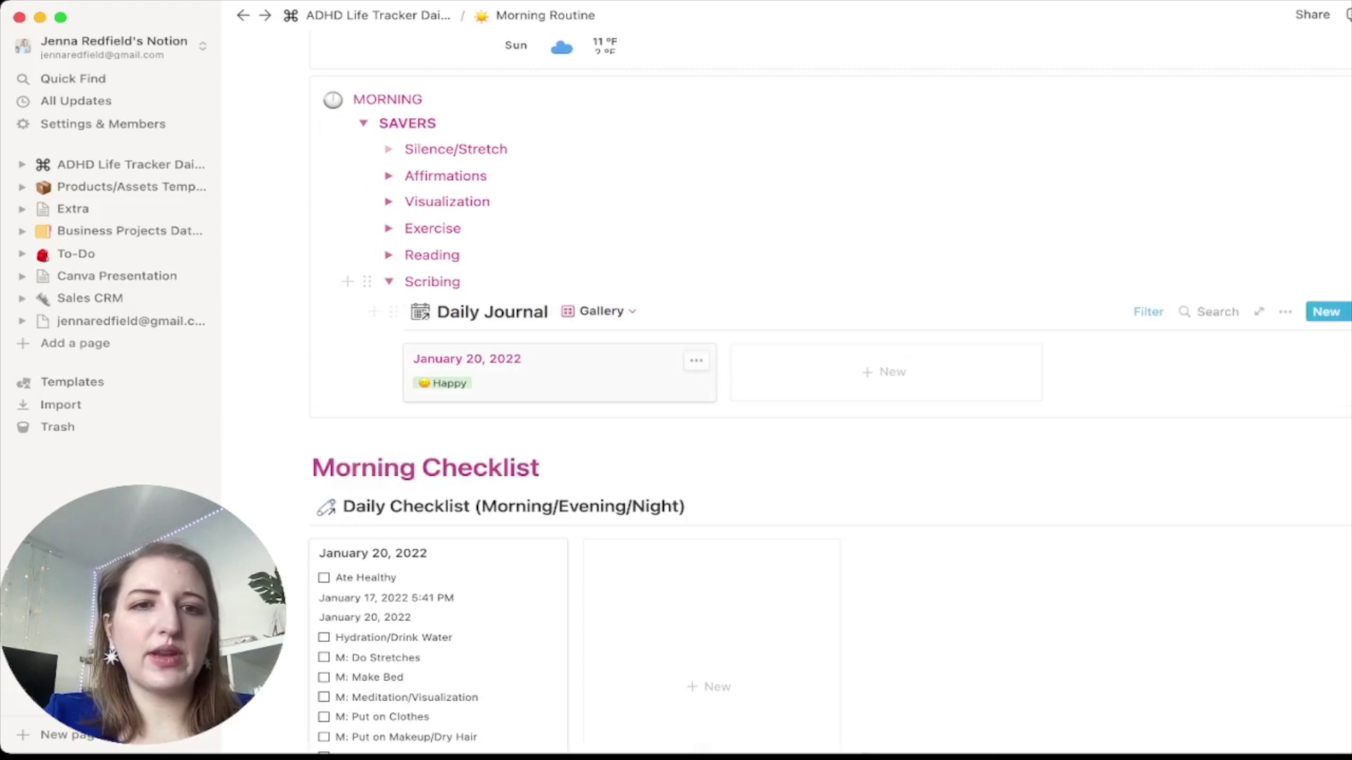
click(549, 381)
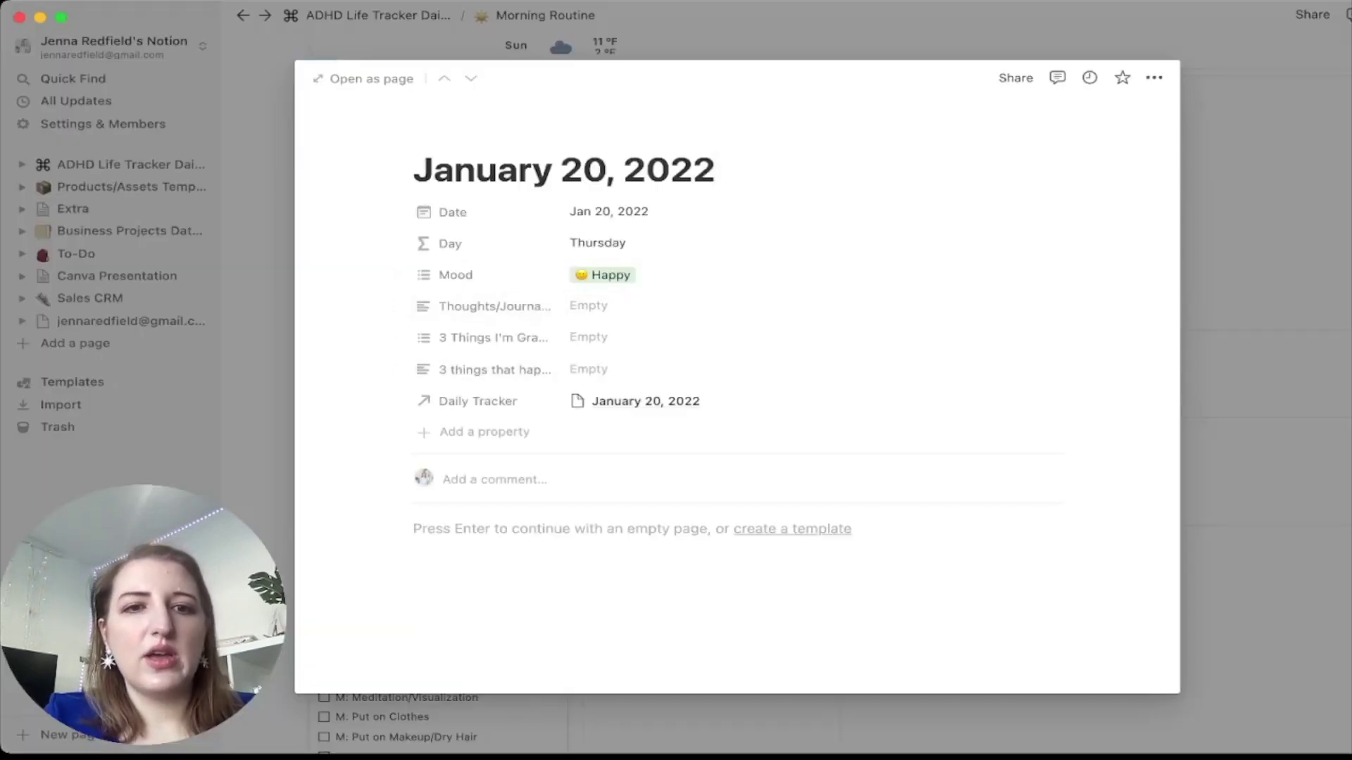
key(Escape)
scroll(828, 393, down, 8)
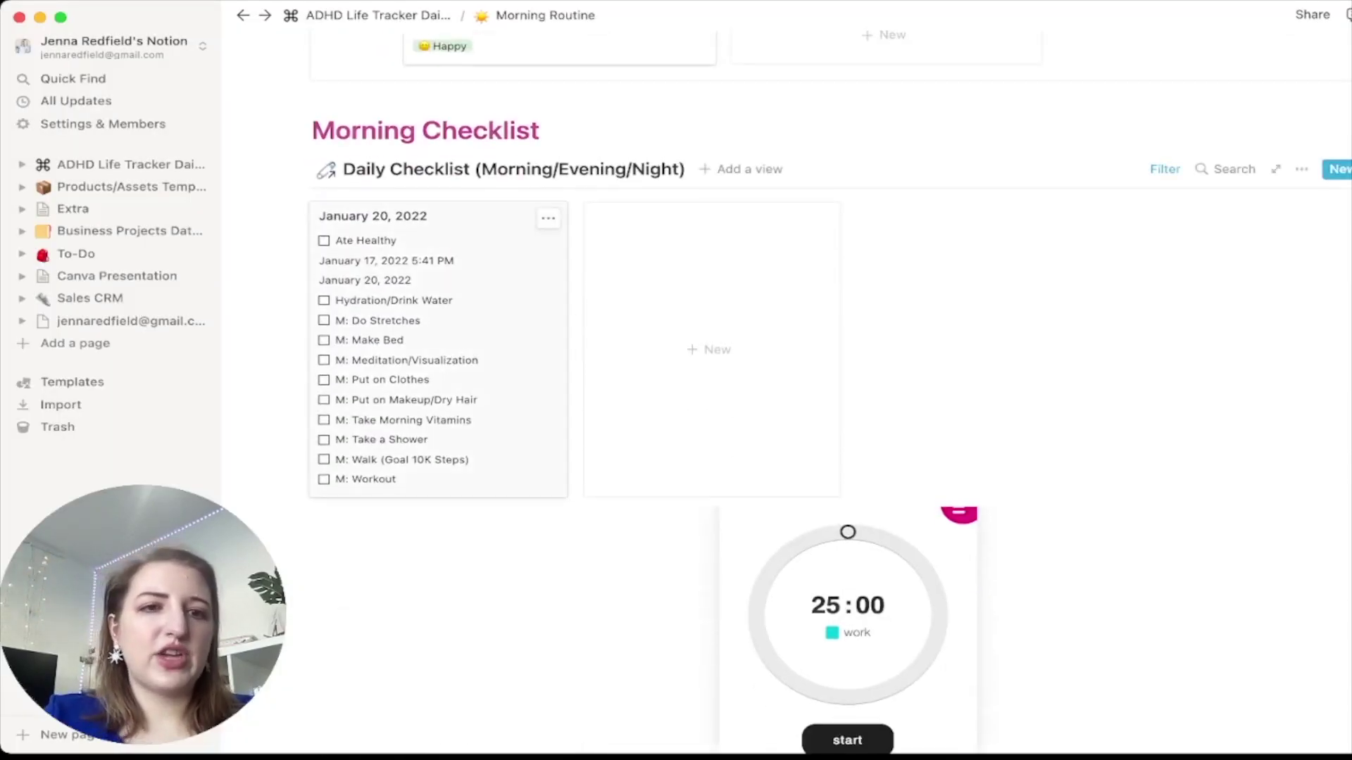
scroll(828, 393, up, 2)
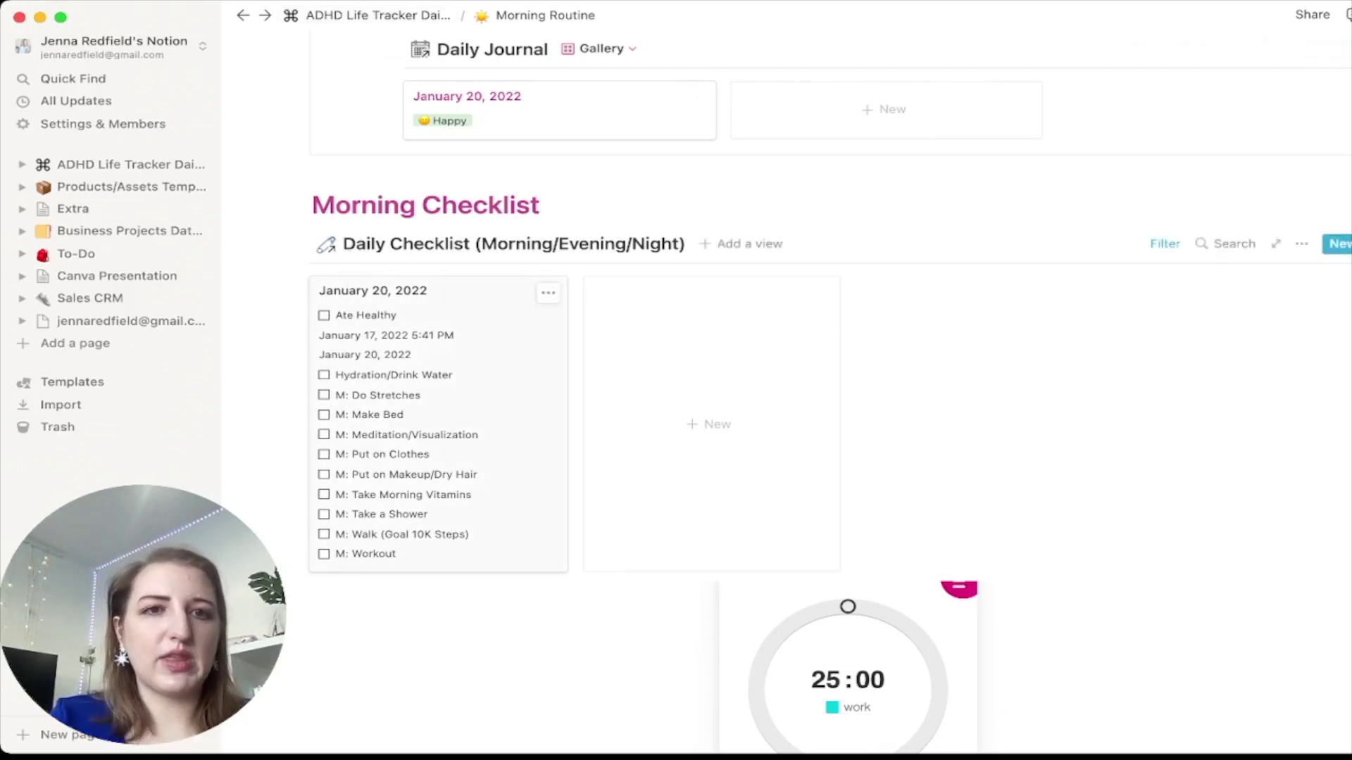
Step: From the Daily Command Center, open the Evening & Night page and review its nightly checklist and The Brain table
click(373, 14)
scroll(786, 394, down, 10)
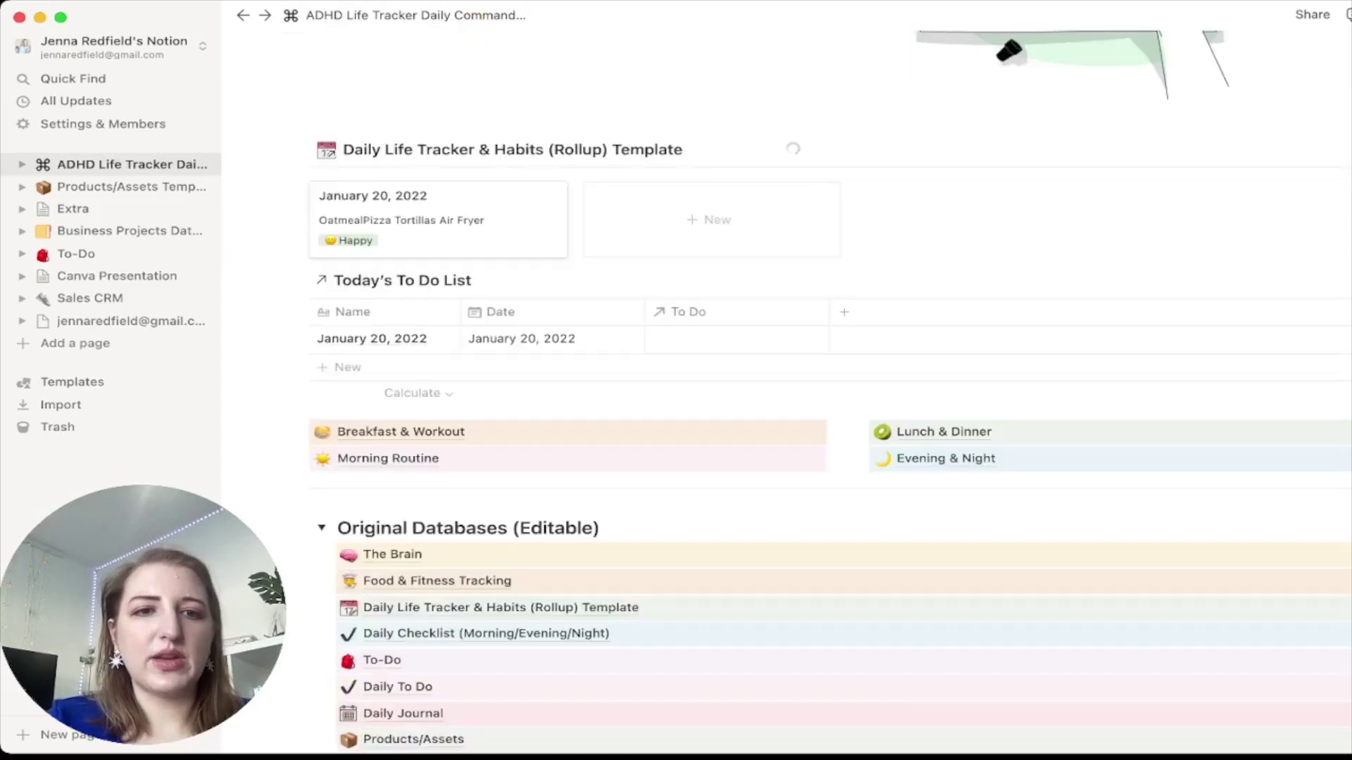
scroll(786, 395, down, 3)
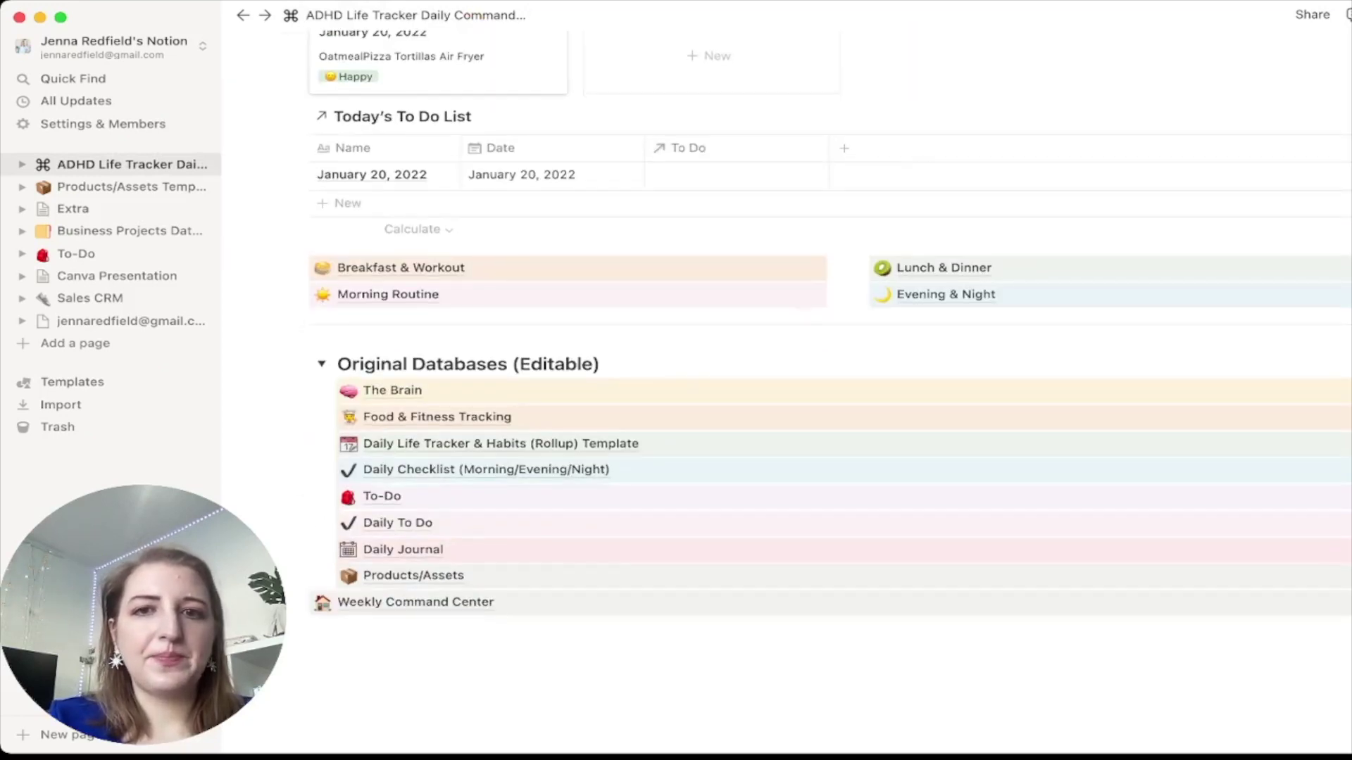
click(945, 294)
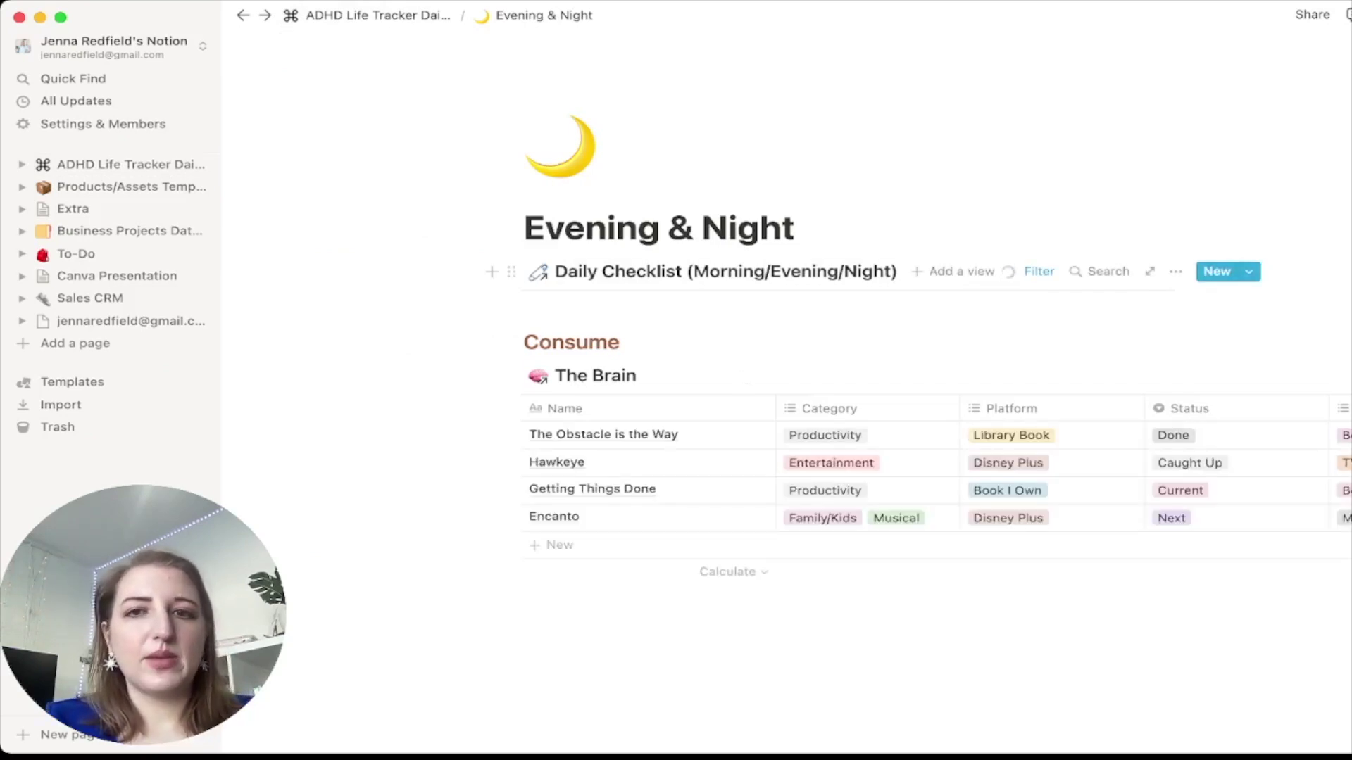
scroll(916, 401, down, 3)
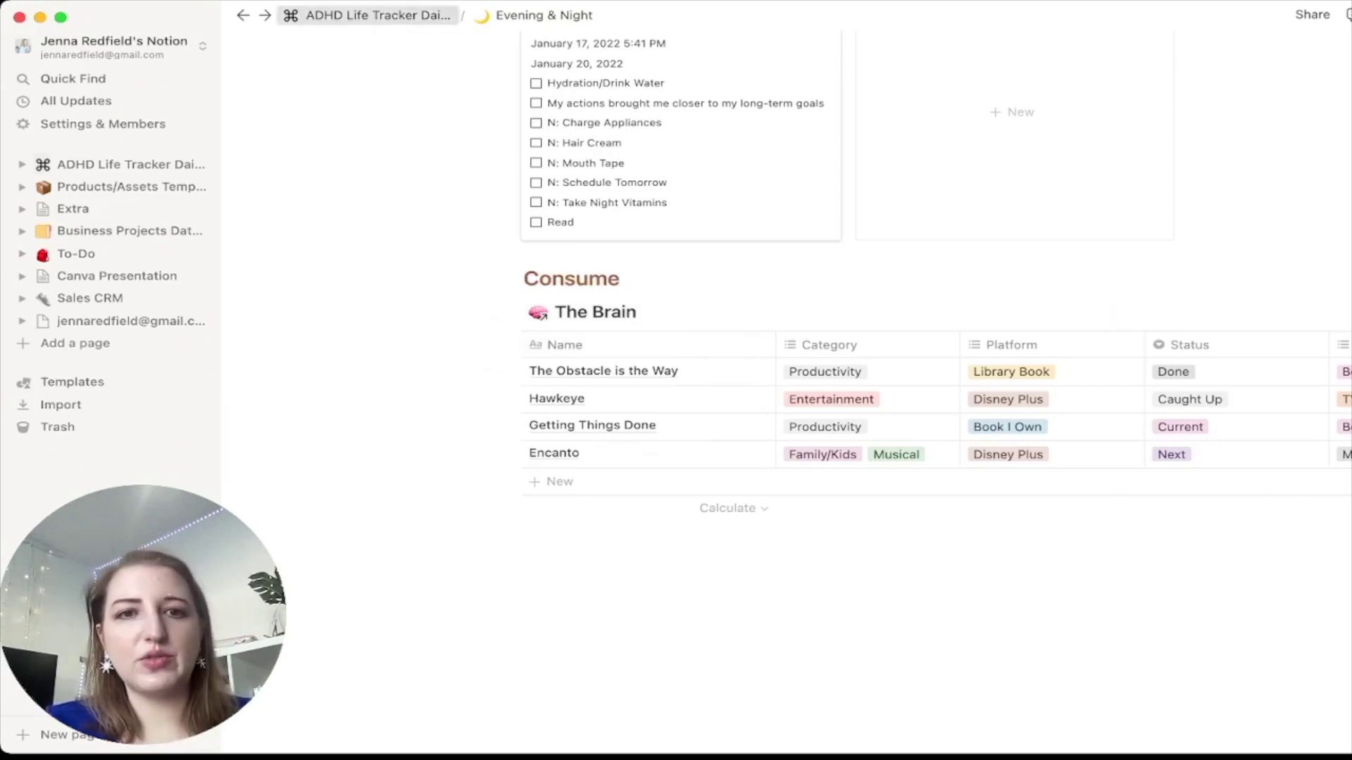
Step: Return to the Daily Command Center and link Jeans under M: Outfit in the January 20, 2022 daily tracker entry
click(377, 15)
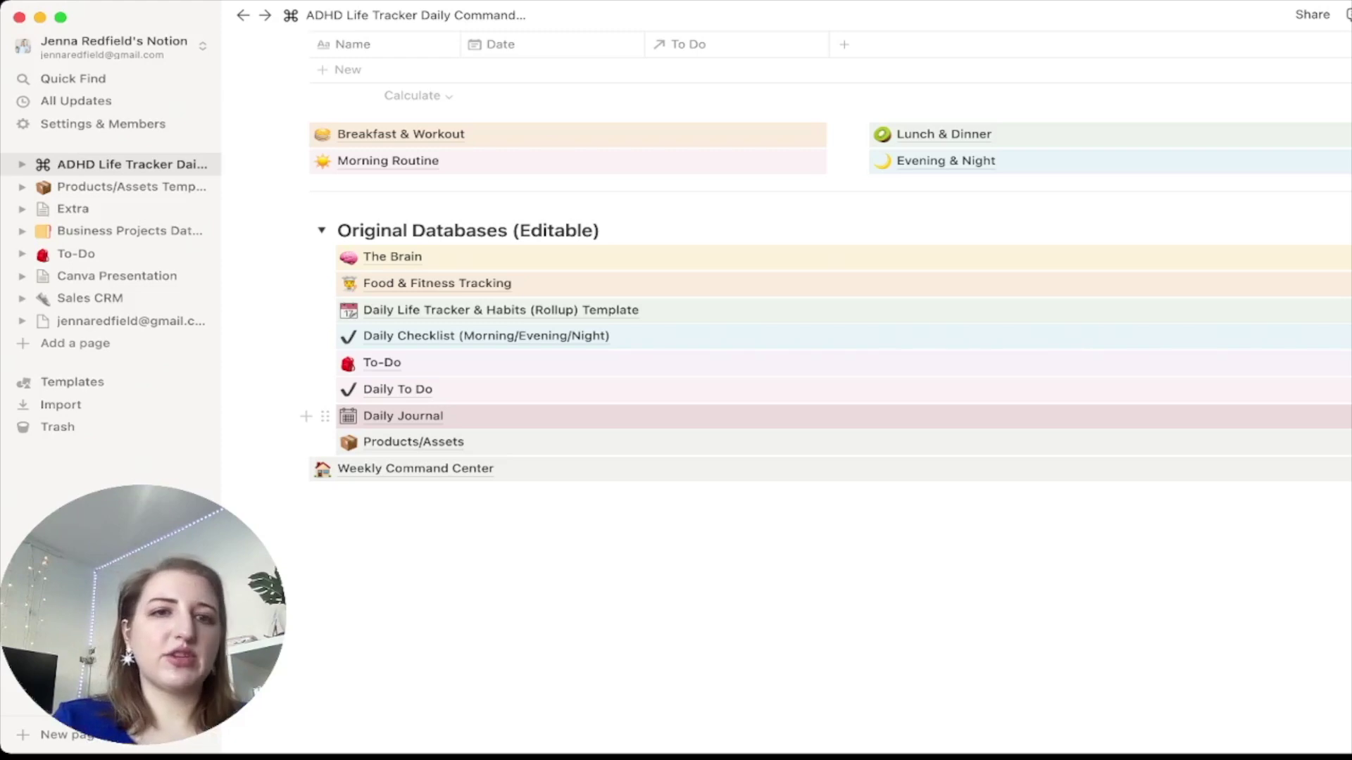
scroll(774, 415, up, 5)
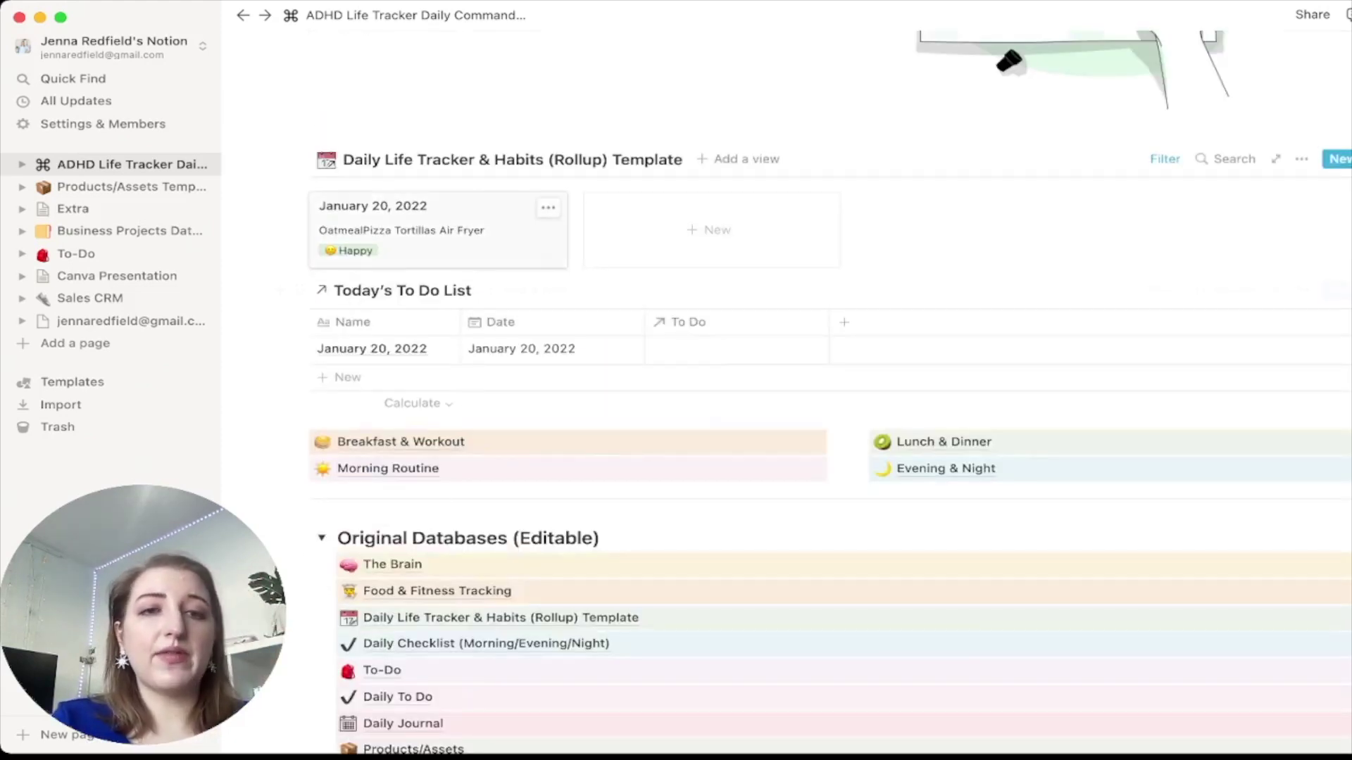
click(423, 226)
scroll(809, 381, down, 1)
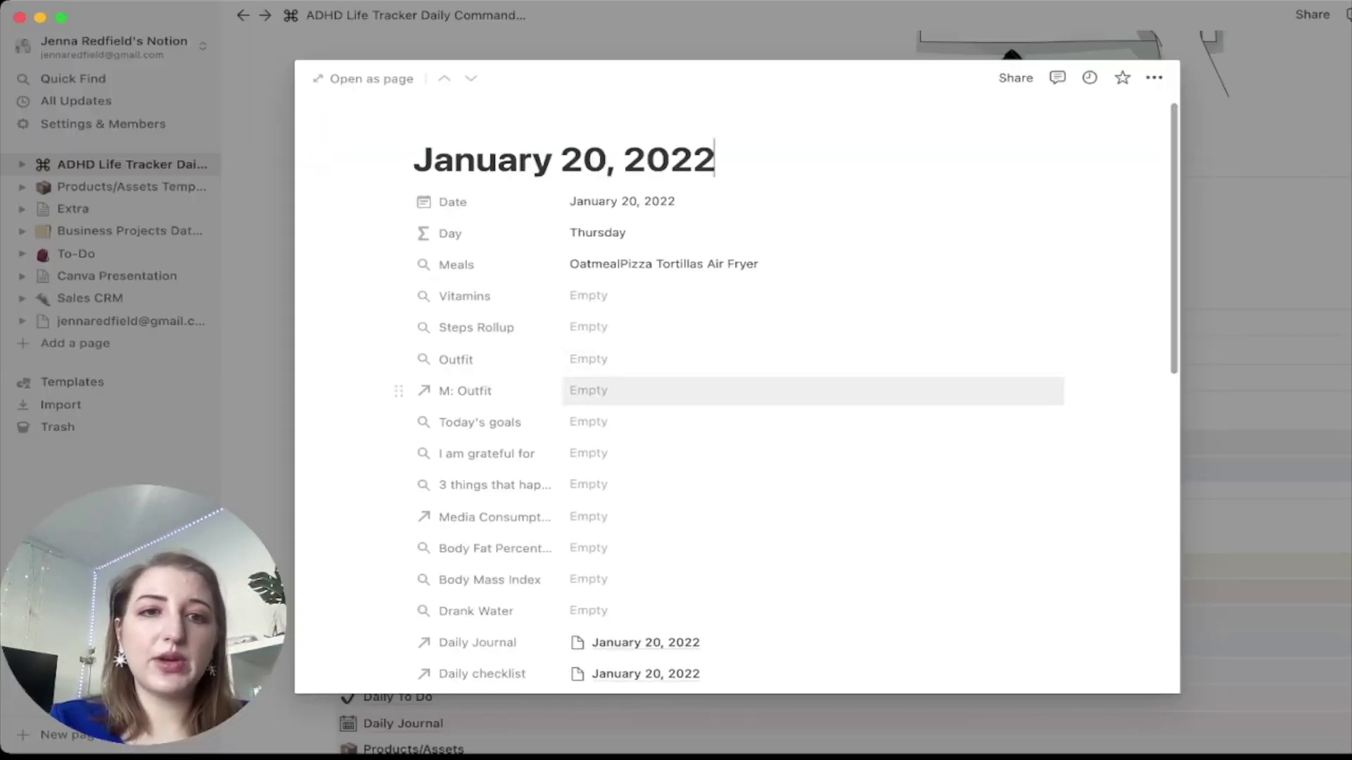
click(588, 390)
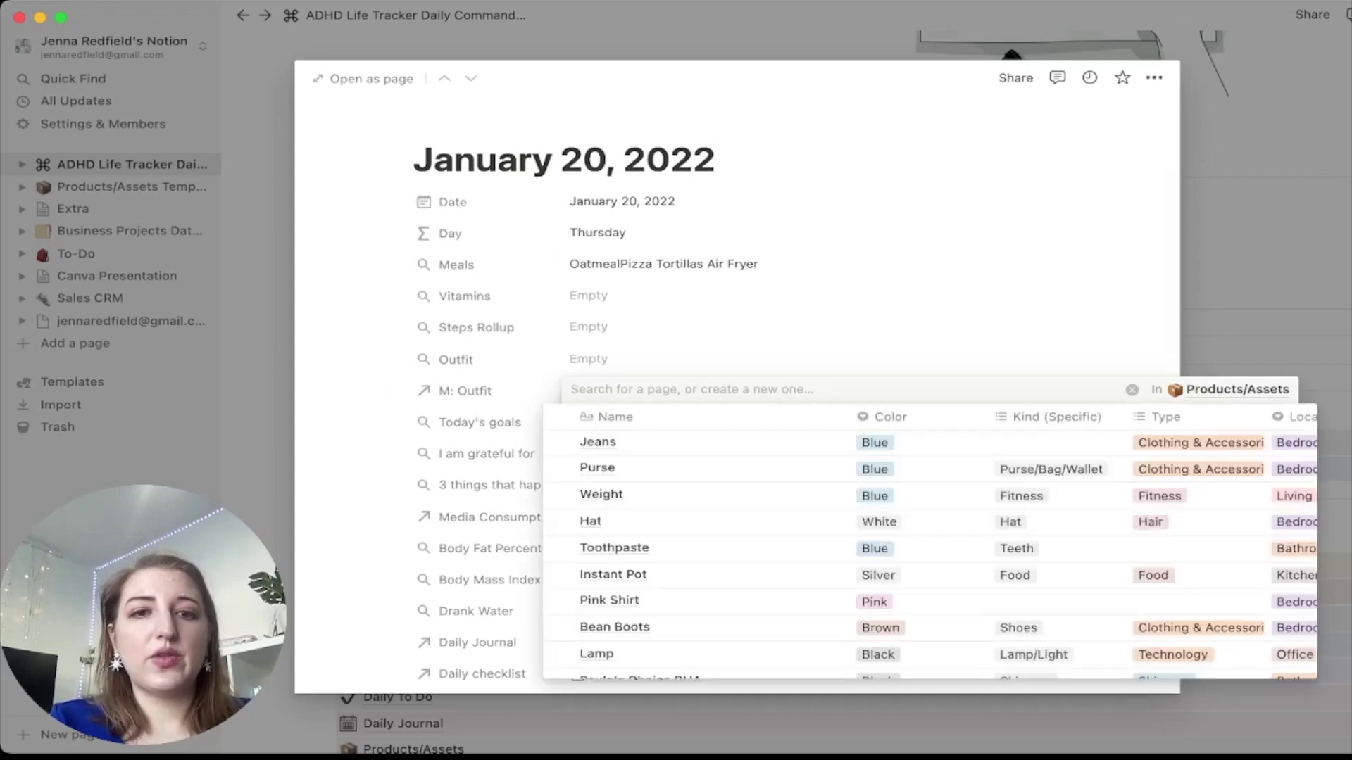
click(597, 442)
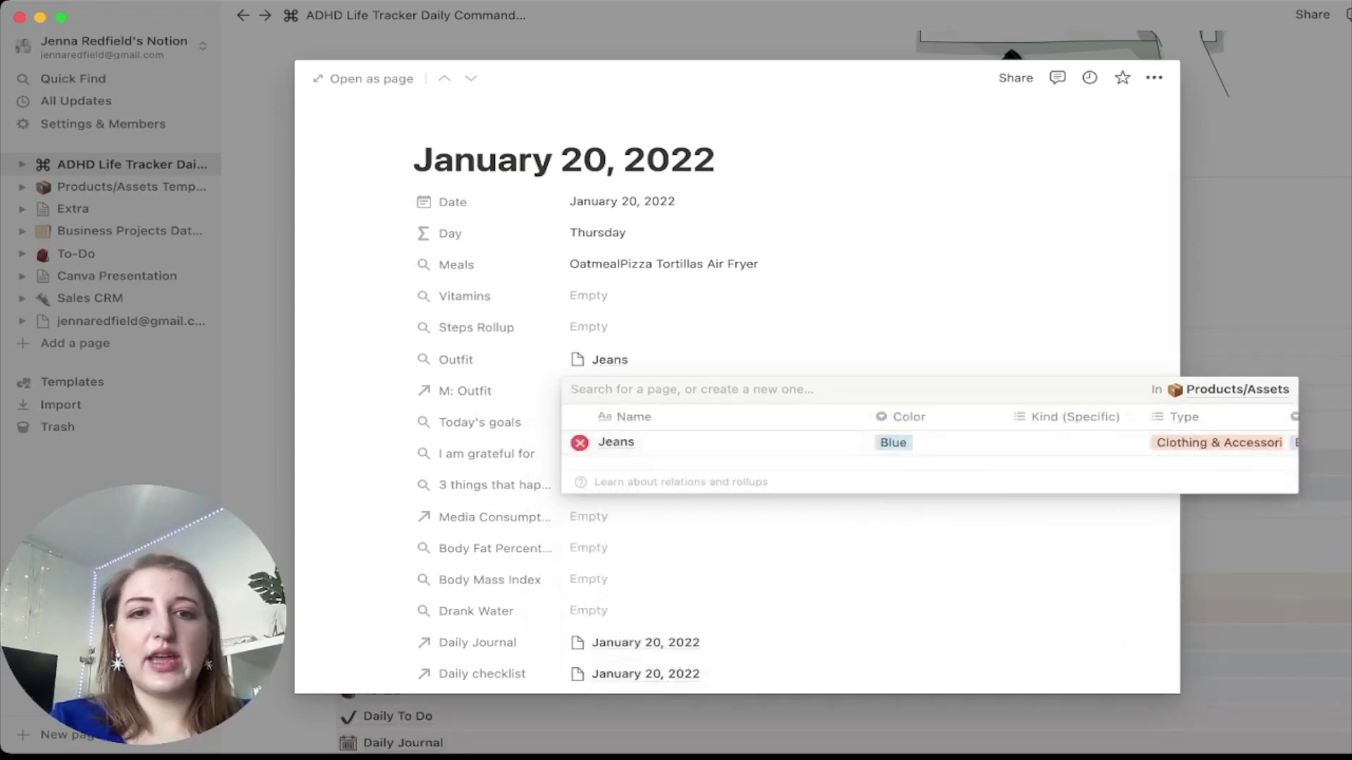
key(Escape)
Step: Add Pink Shirt to the M: Outfit relation of the January 20, 2022 daily tracker entry and close the entry
click(704, 390)
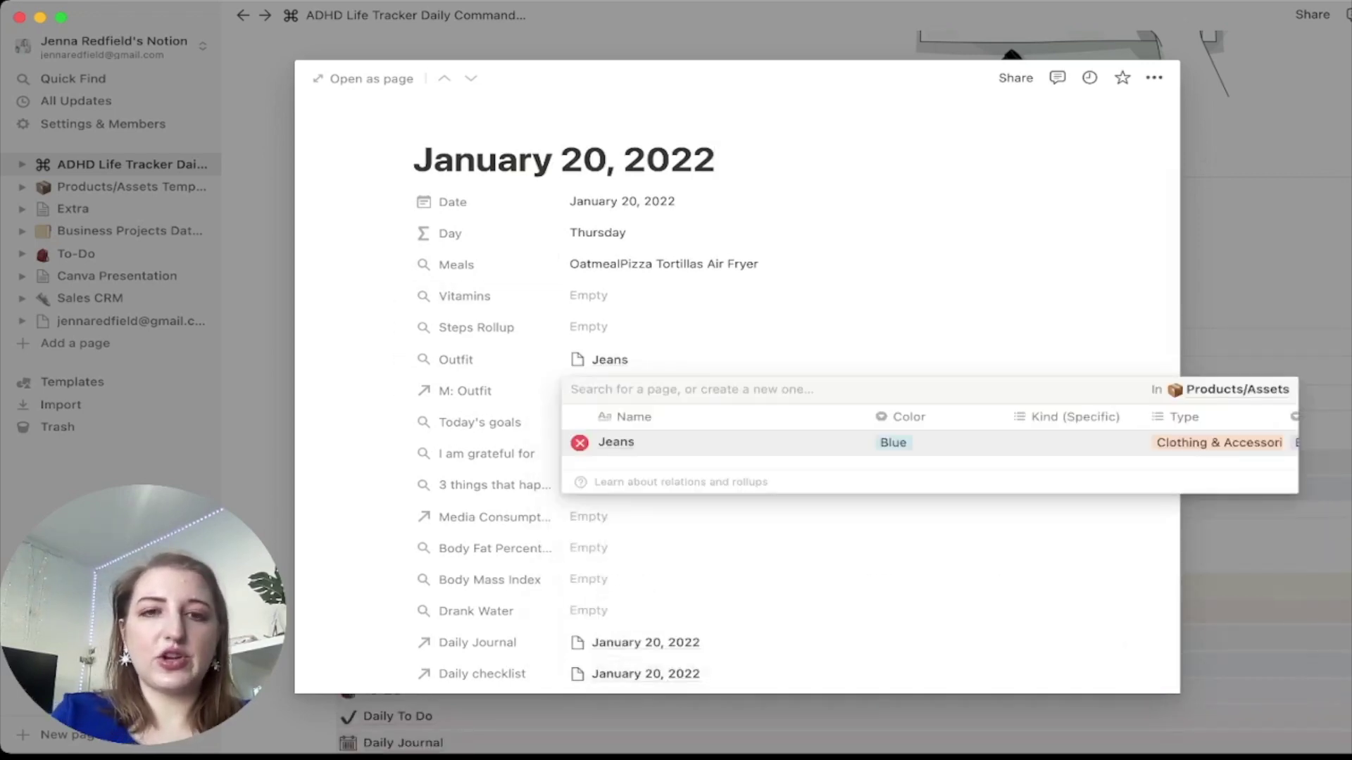
text(pink)
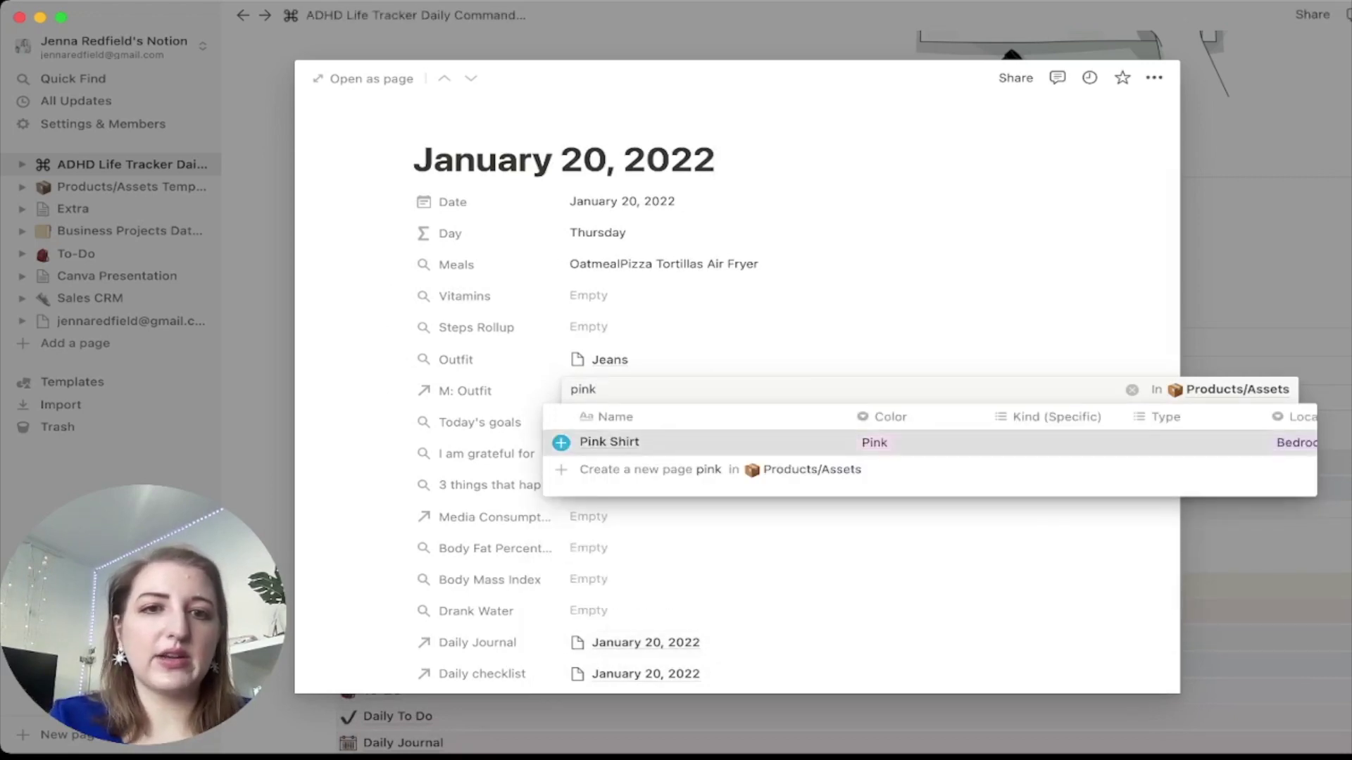
key(Return)
key(Escape)
key(Escape)
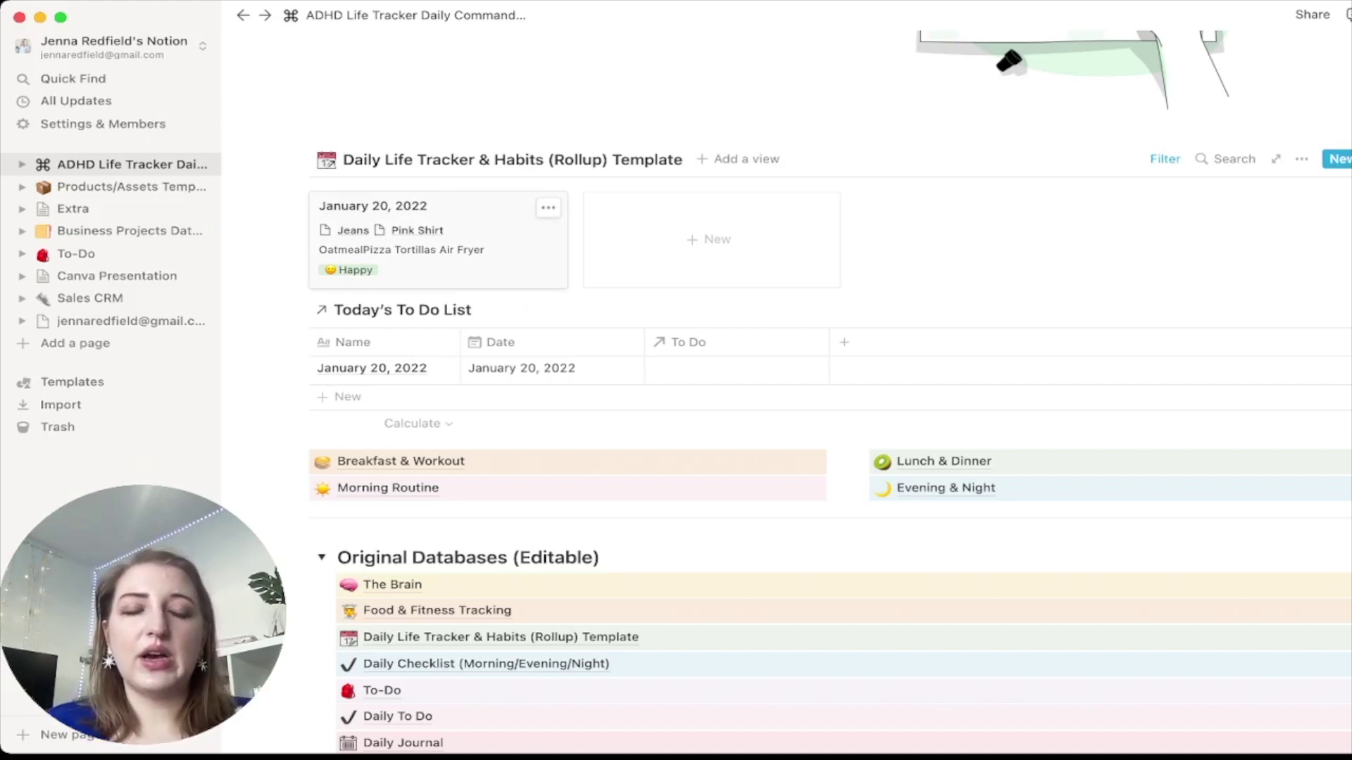
Step: Open the Products/Assets database from the Original Databases list to view its items
scroll(633, 587, down, 3)
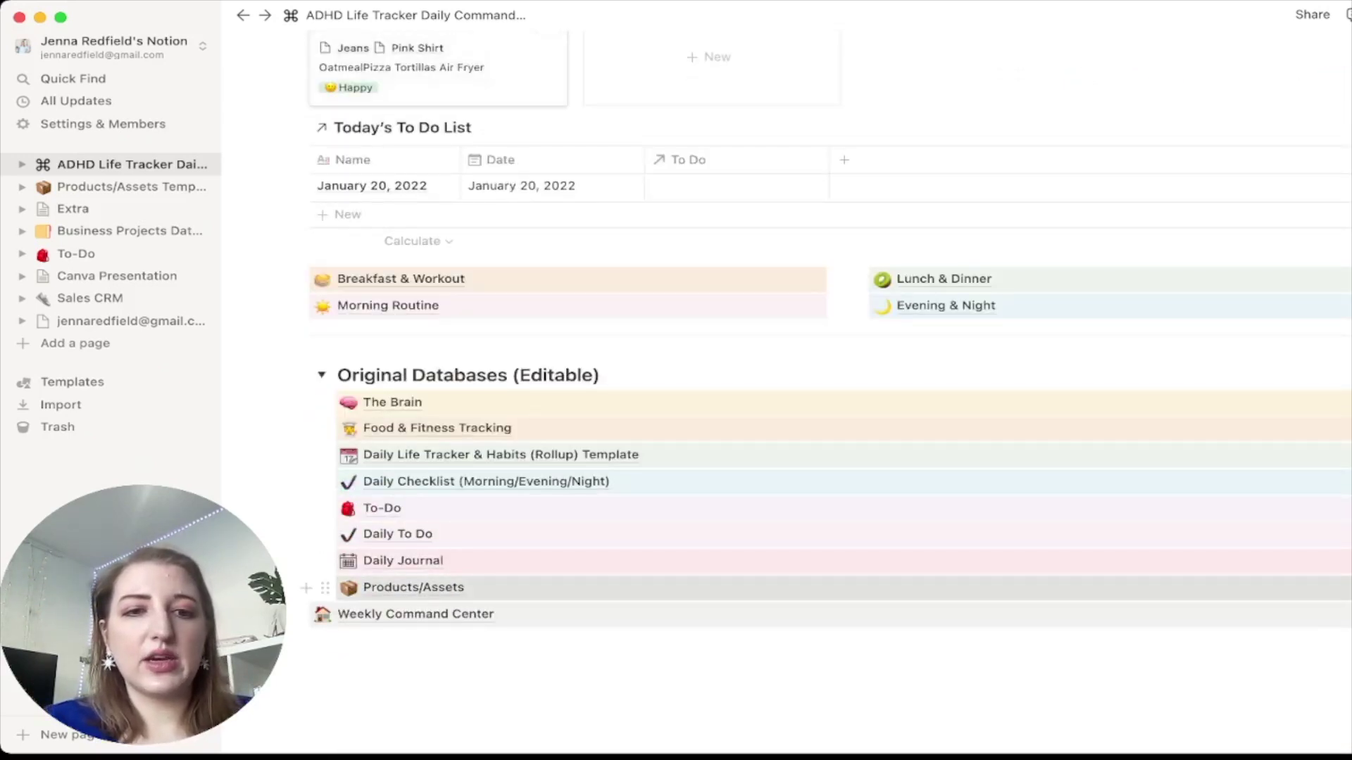
click(413, 587)
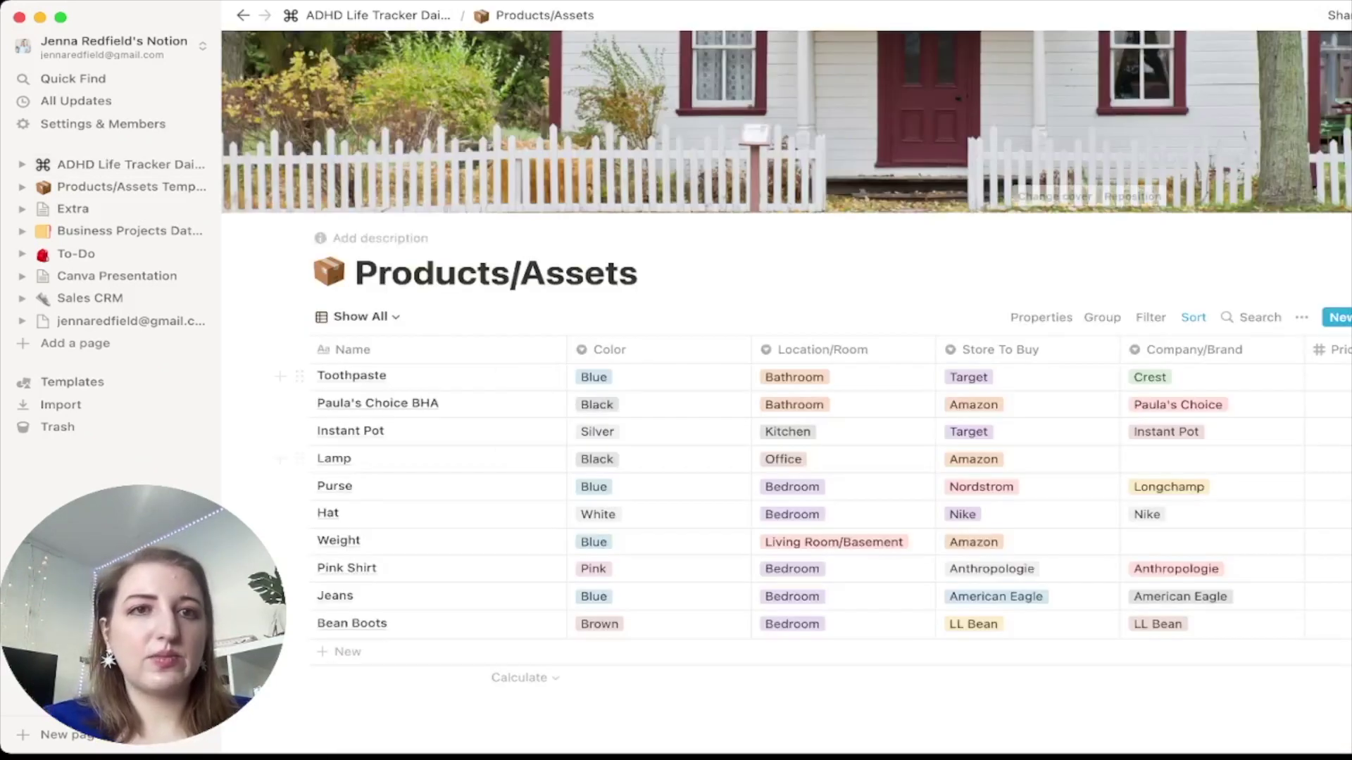
Step: Return to the Daily Command Center, open the Daily Journal database and switch it to the Daily Glance (Gallery) view
click(366, 15)
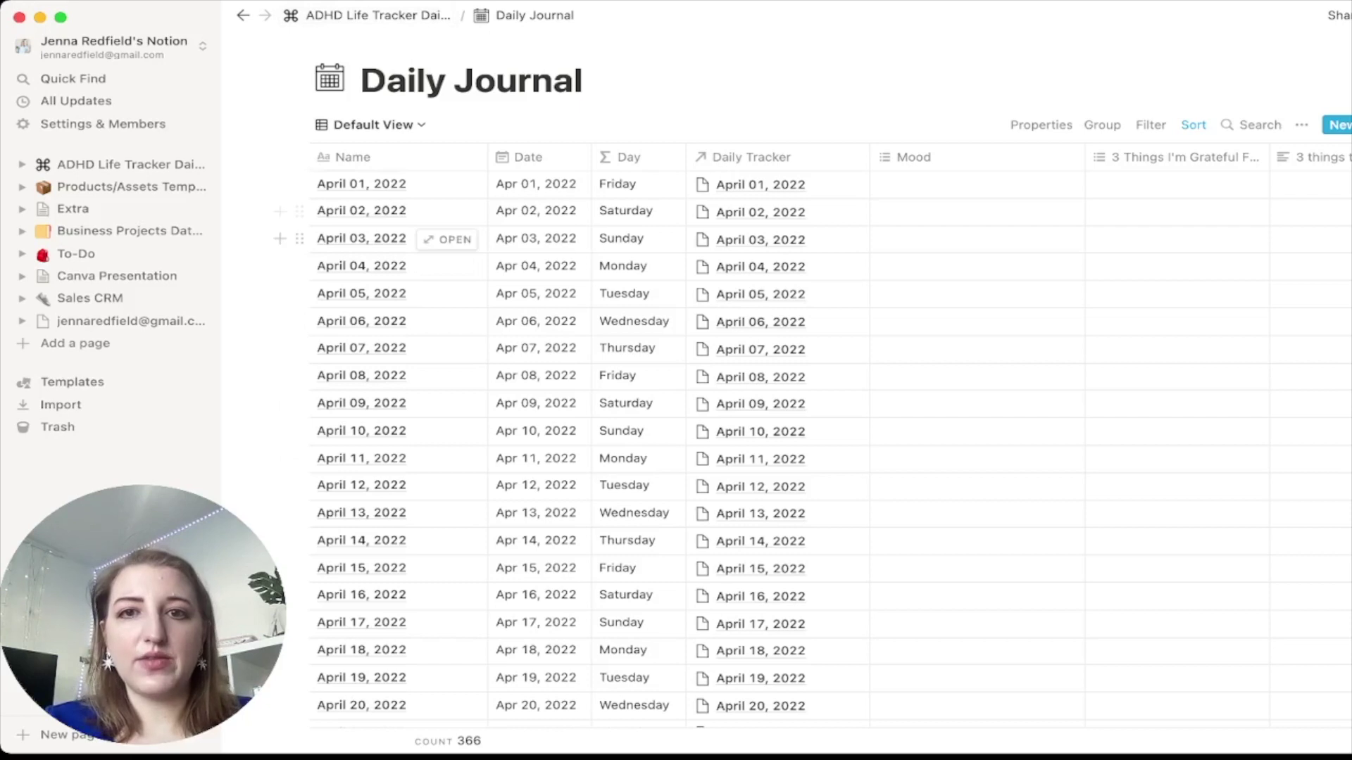
click(373, 124)
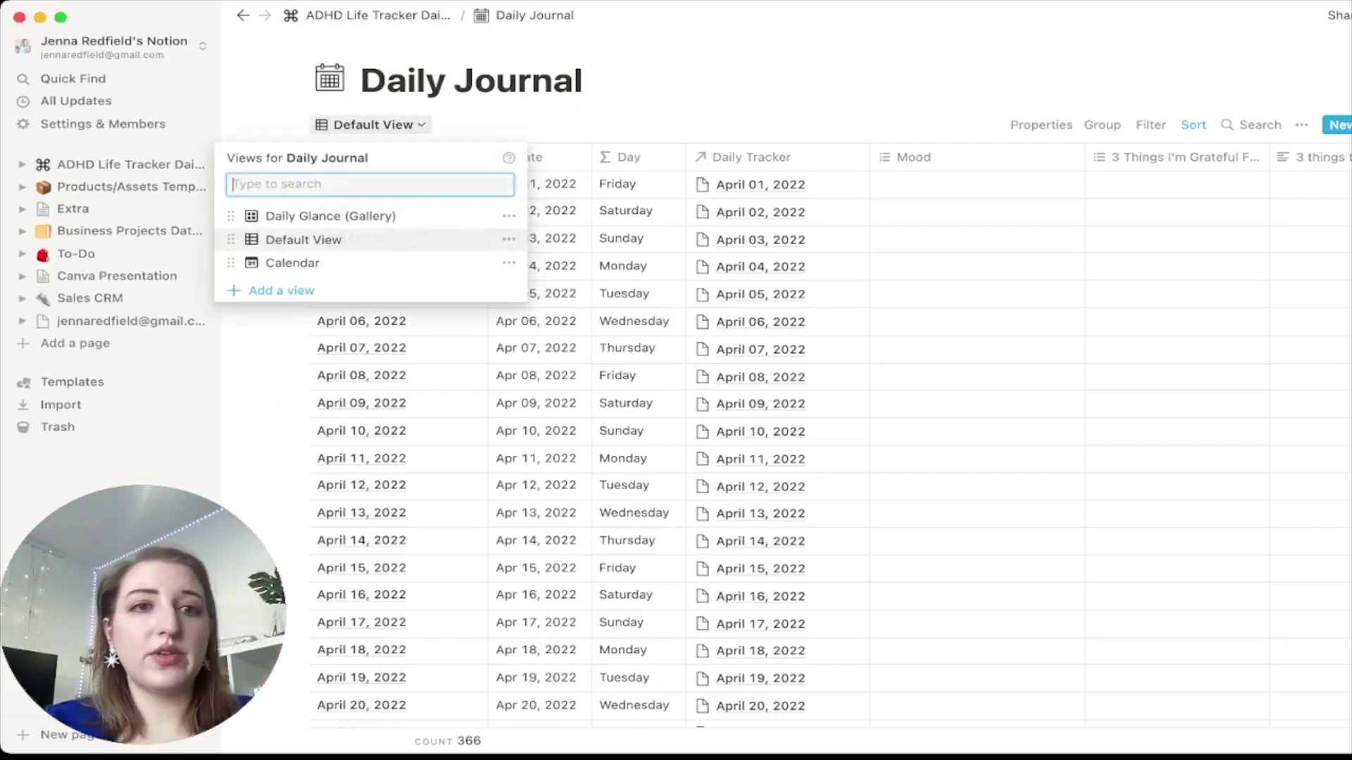
click(303, 214)
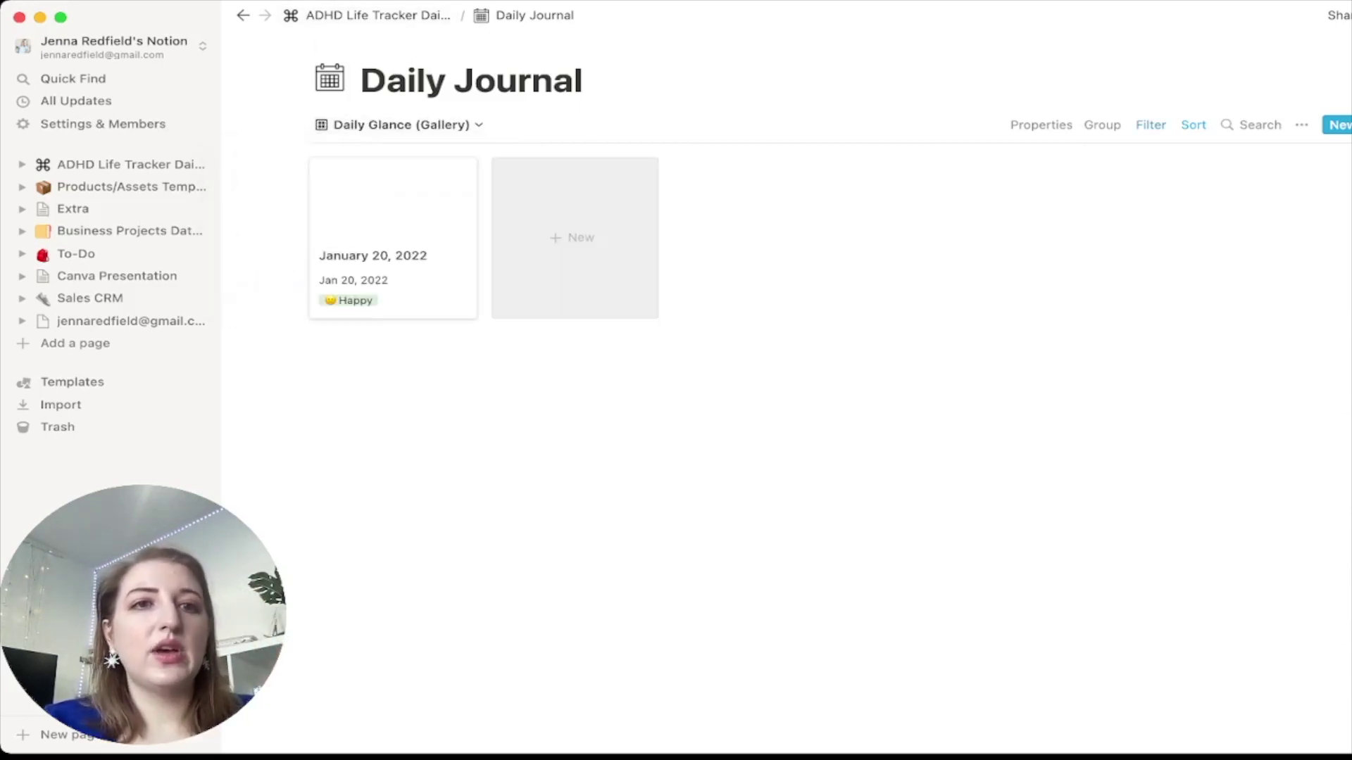
Step: Go back to the Original Databases list and open the Daily To Do page to view its table
key(super+bracketleft)
scroll(633, 352, down, 3)
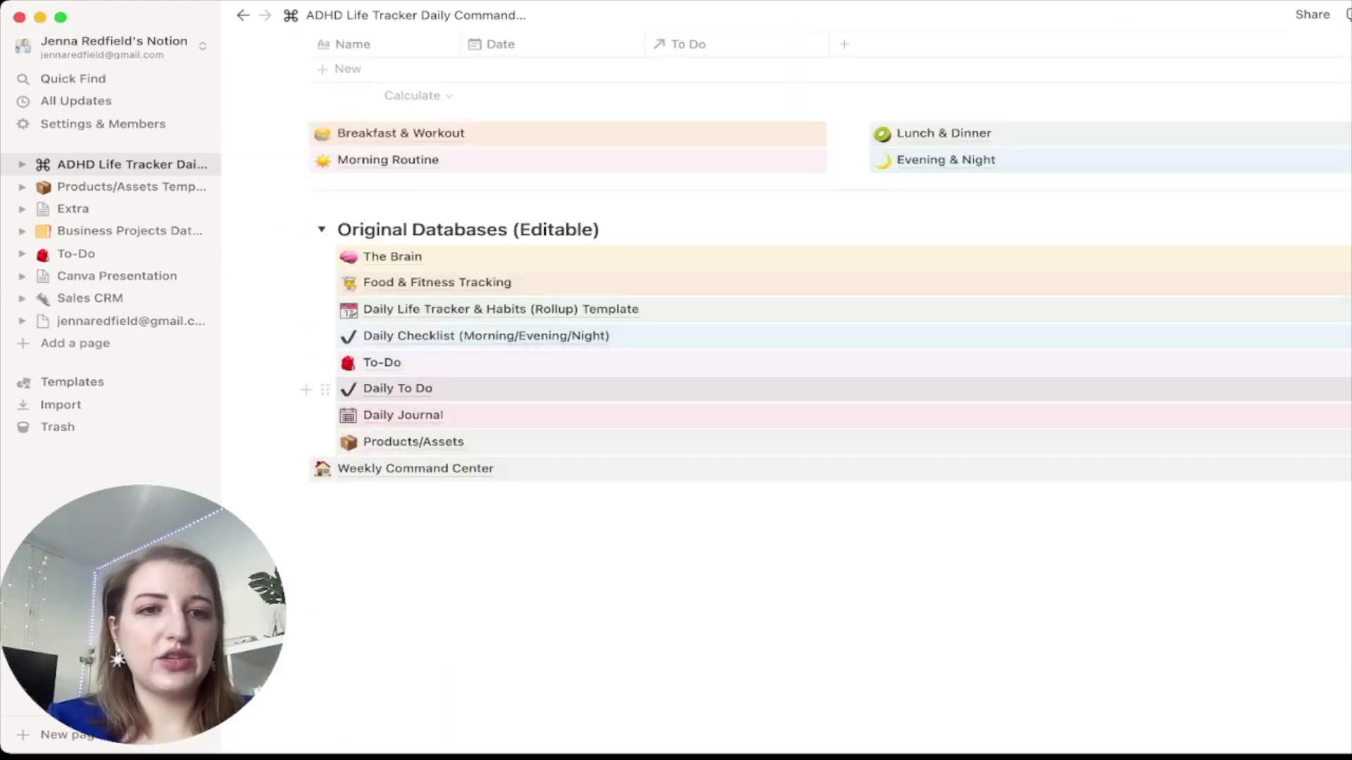
click(397, 388)
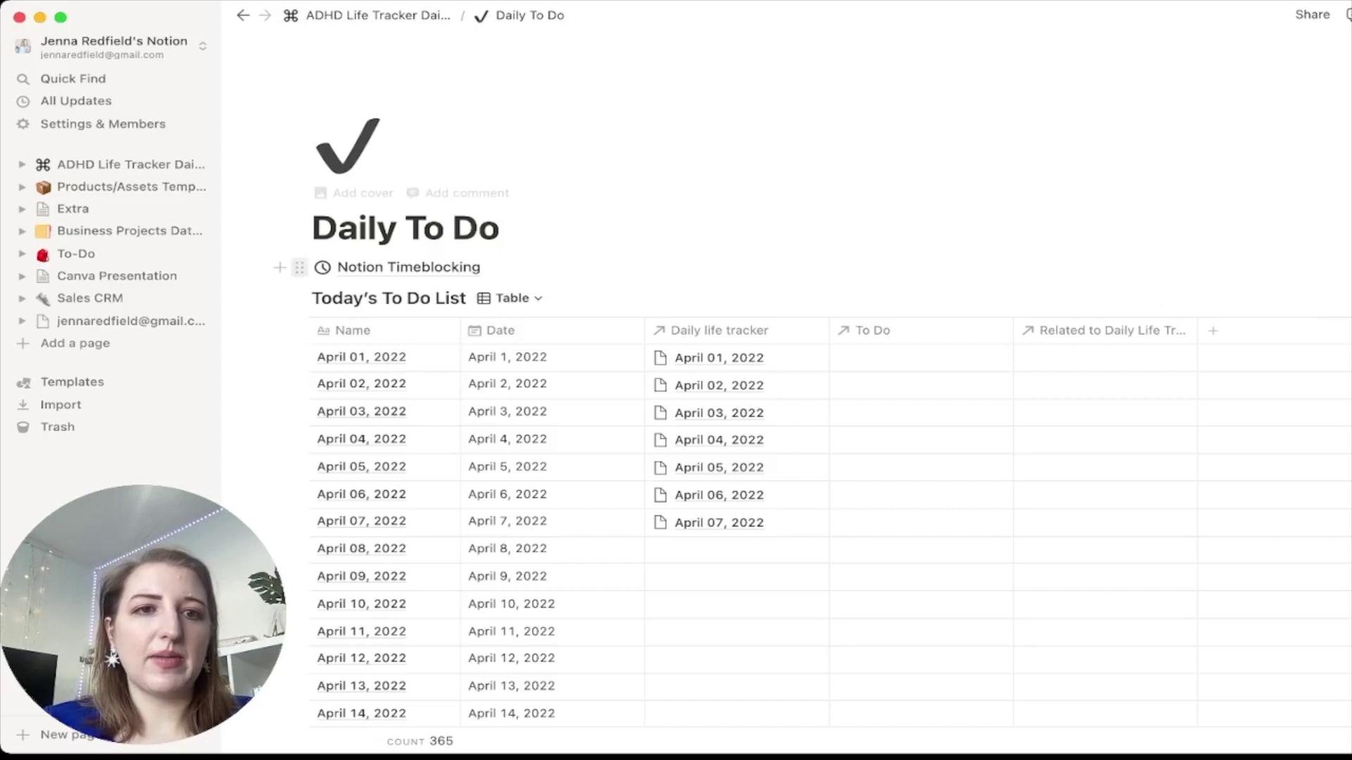
Step: From the Original Databases list, open Food & Fitness Tracking and its Groceries & Supplements database
key(super+bracketleft)
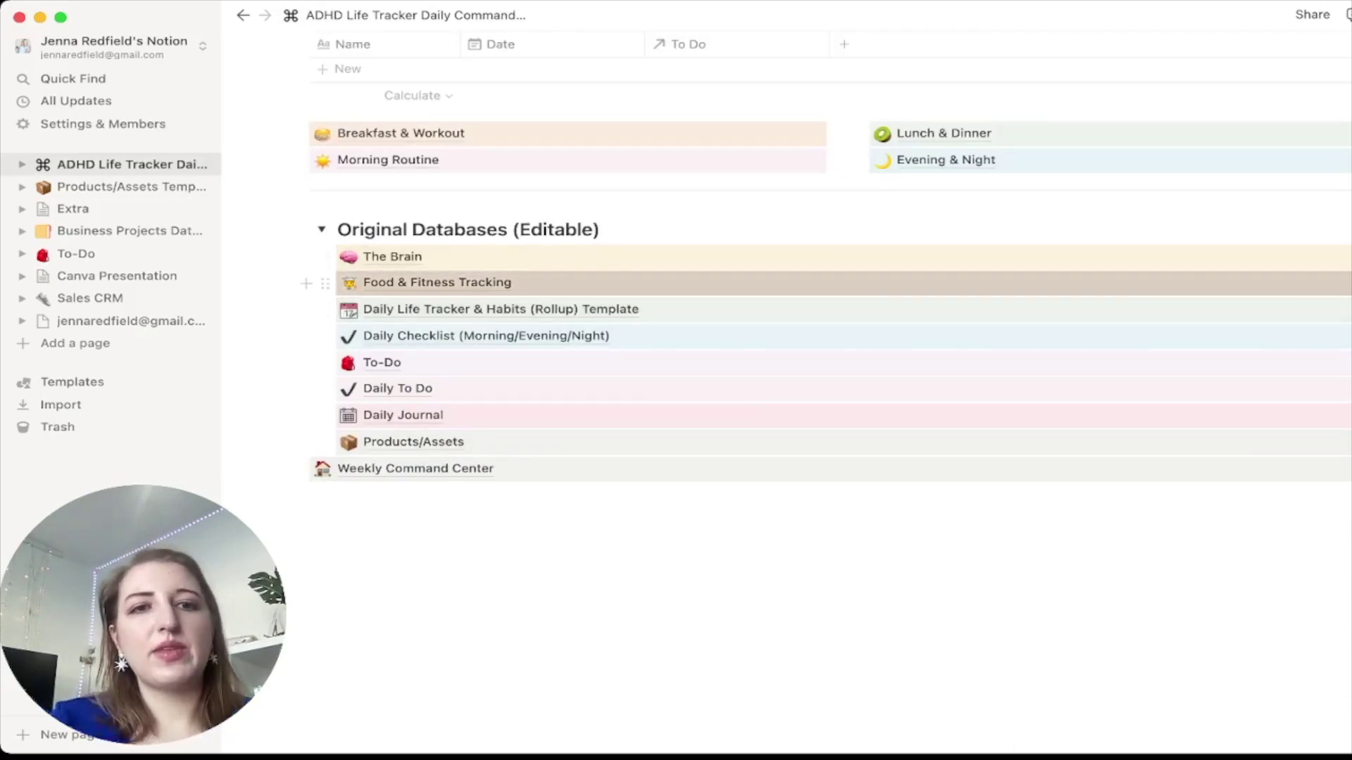
click(437, 282)
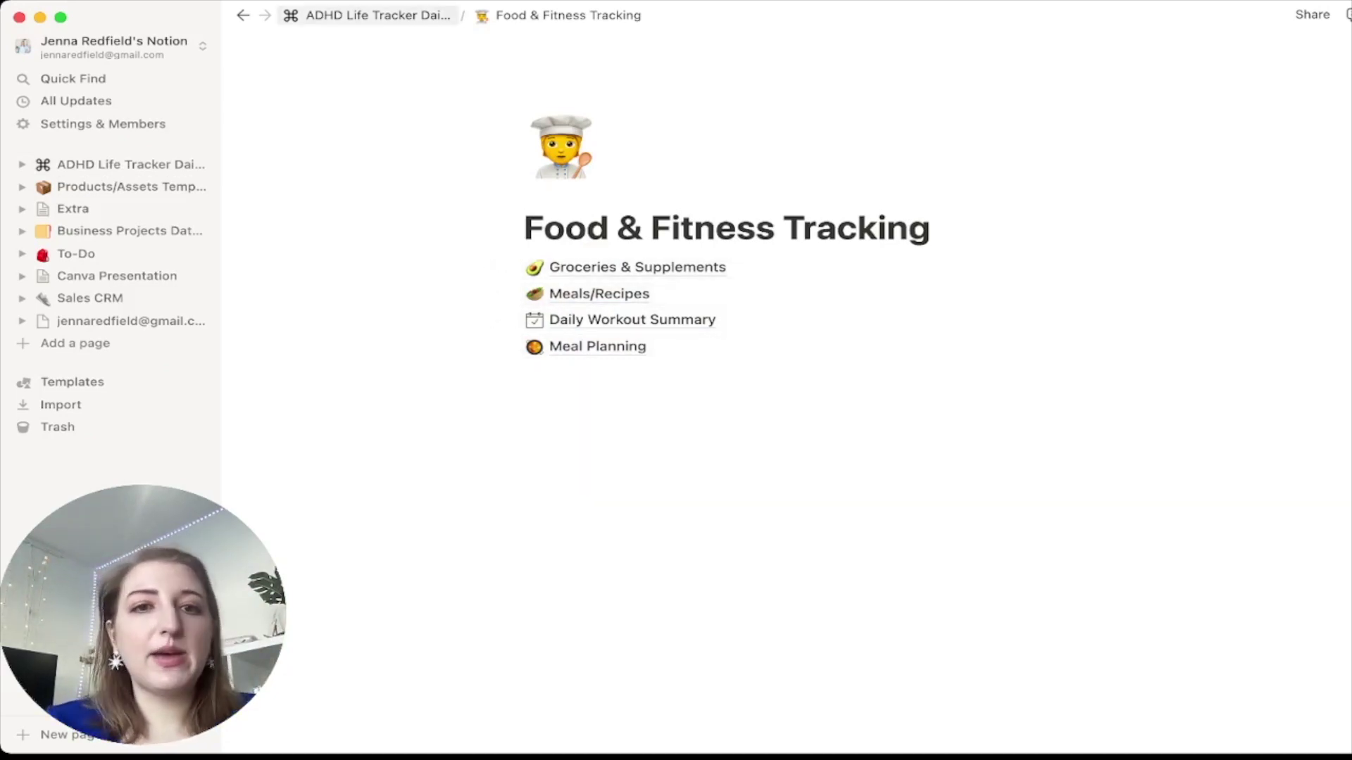
click(613, 267)
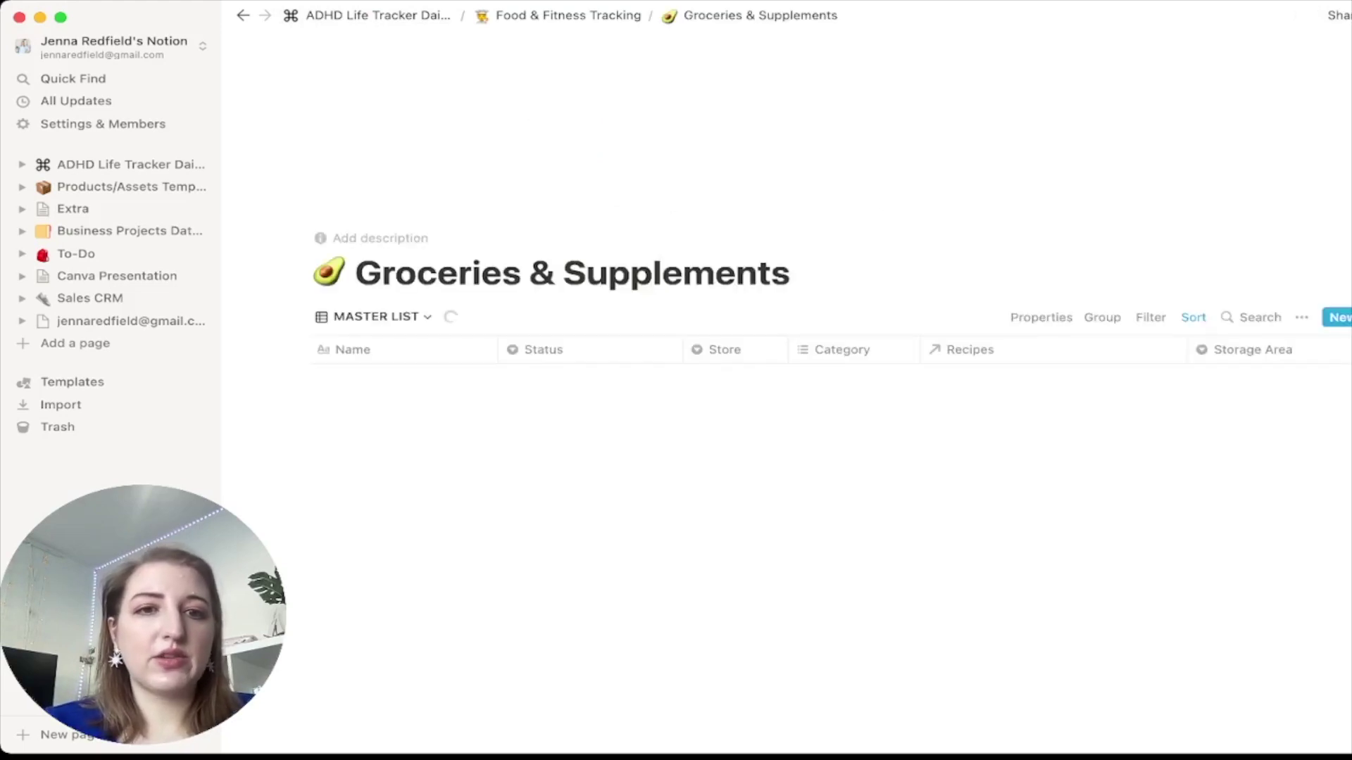
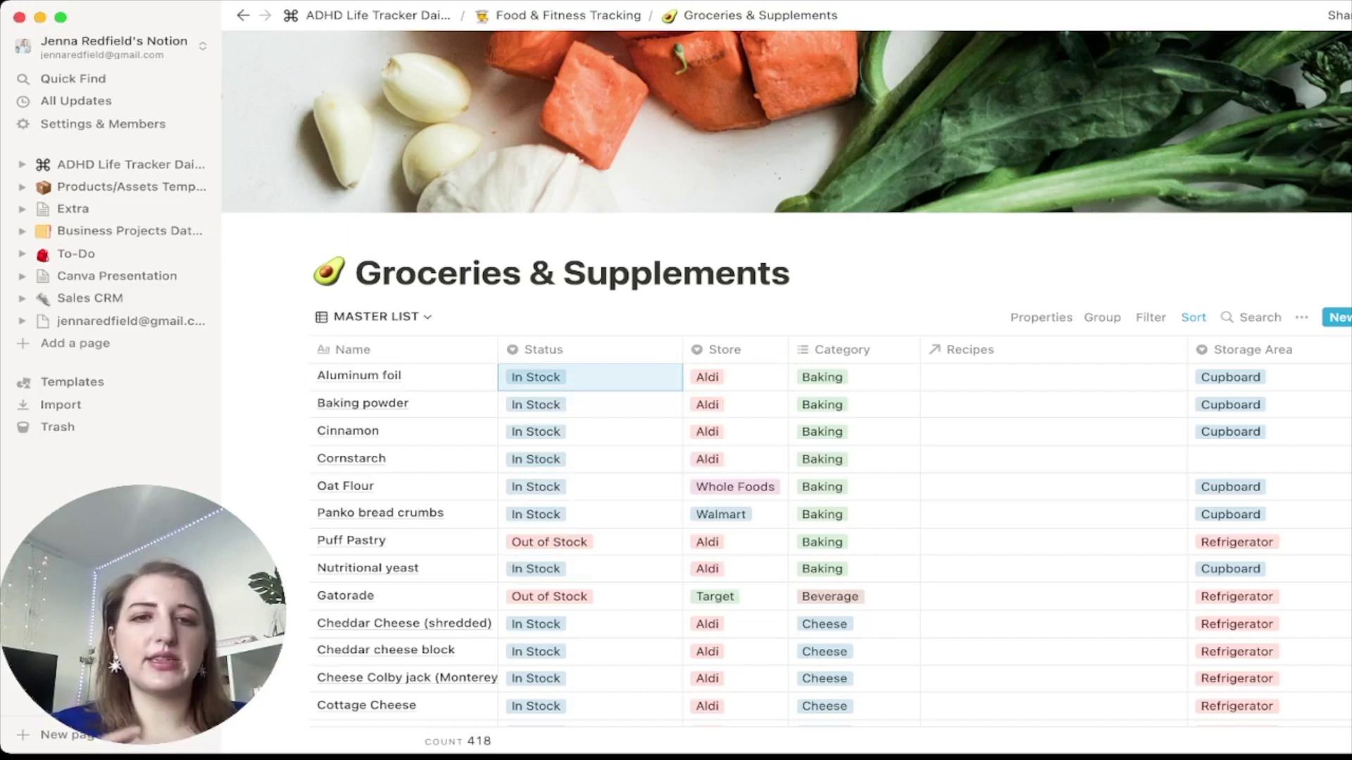
Step: Look through the Status options for Aluminum foil in the MASTER LIST view without changing the value
key(Return)
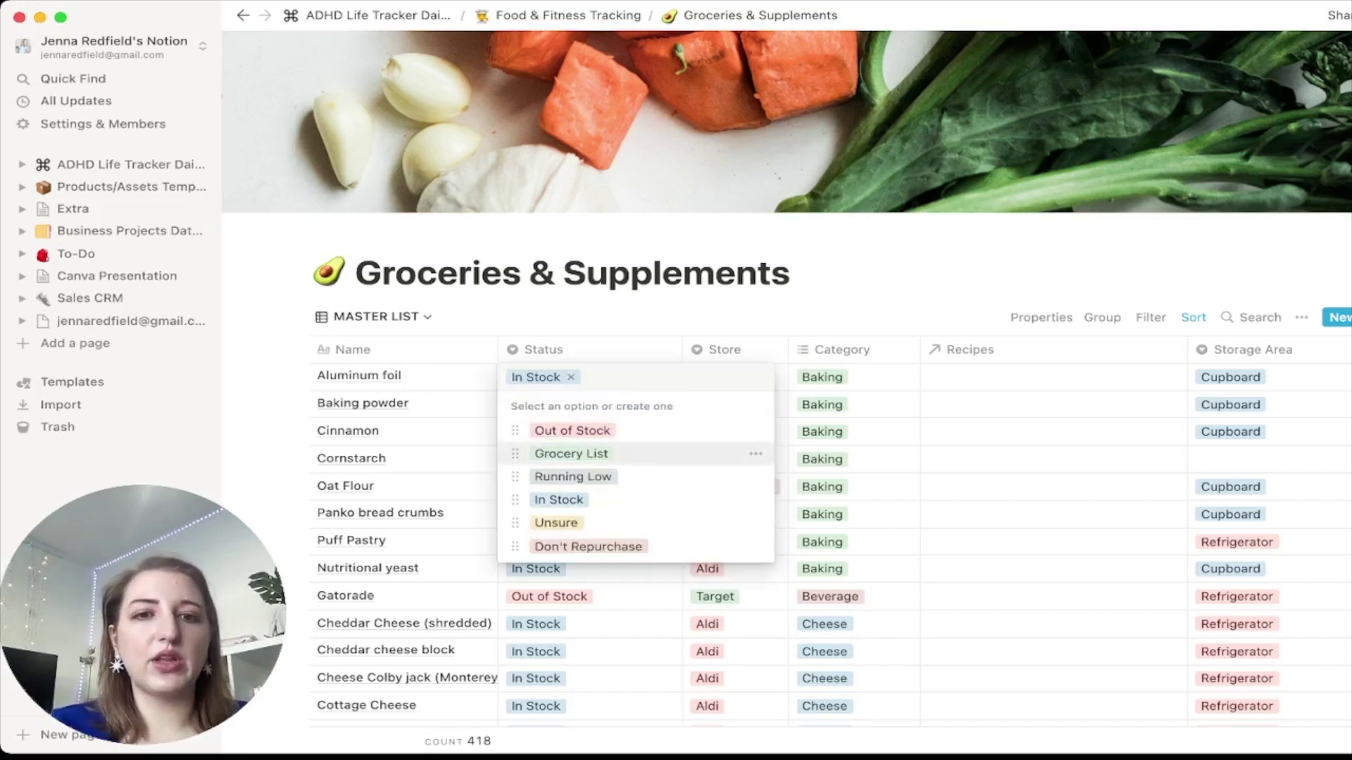
key(Down)
key(Down)
key(Down)
key(Down)
key(Up)
key(Up)
key(Up)
key(Up)
key(Up)
key(Escape)
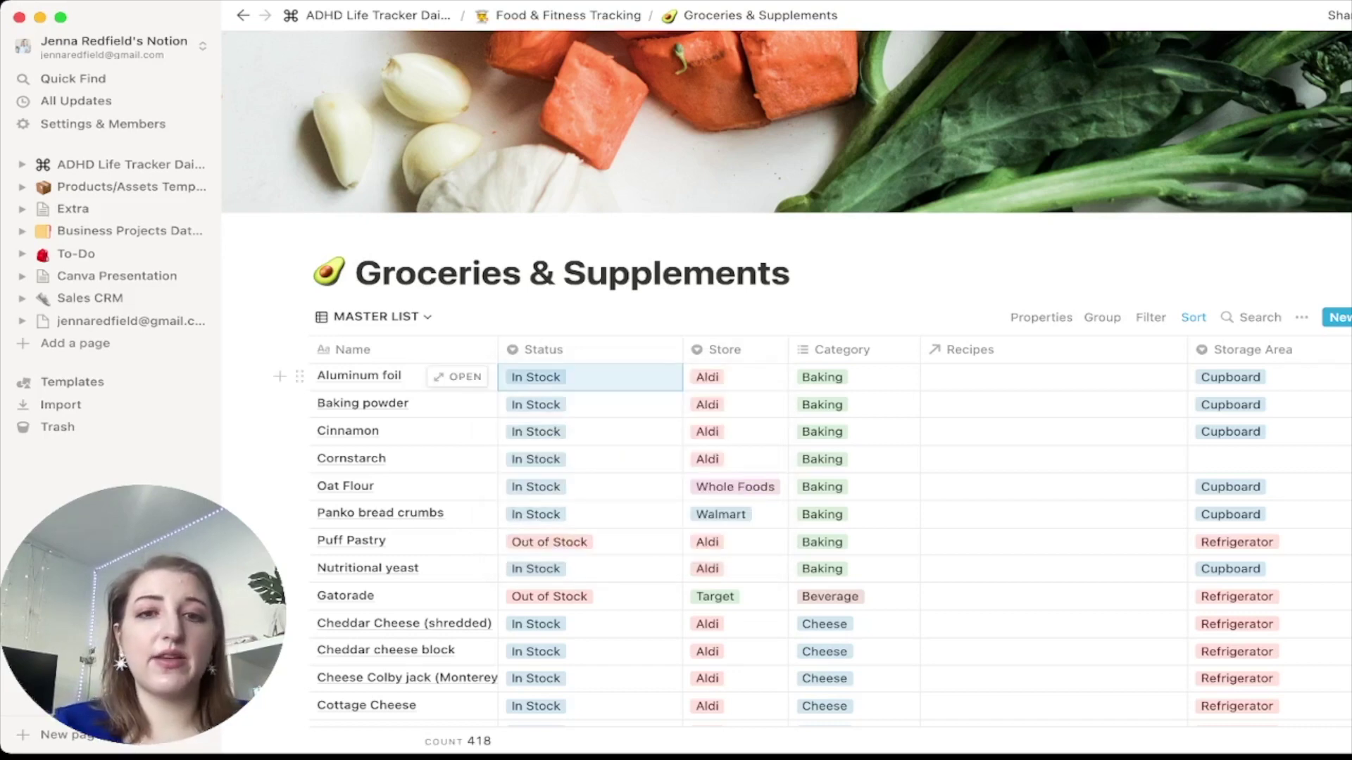
Step: Check the Store and Category options for Aluminum foil, leaving both values as they are
key(Right)
key(Return)
key(Escape)
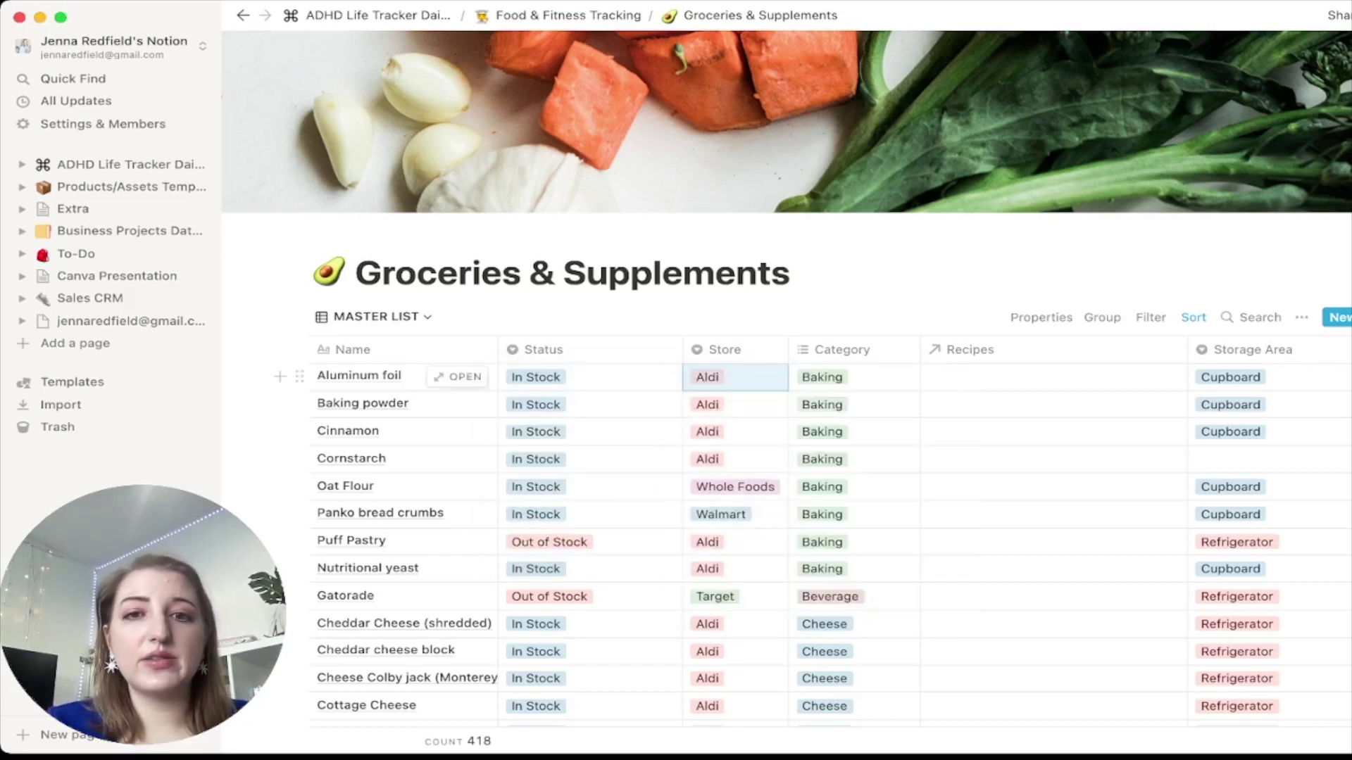
key(Right)
key(Return)
key(Down)
key(Down)
key(Down)
key(Down)
key(Down)
key(Down)
key(Down)
key(Down)
key(Down)
key(Down)
key(Down)
key(Down)
key(Down)
key(Down)
key(Down)
key(Down)
key(Down)
key(Down)
key(Down)
key(Down)
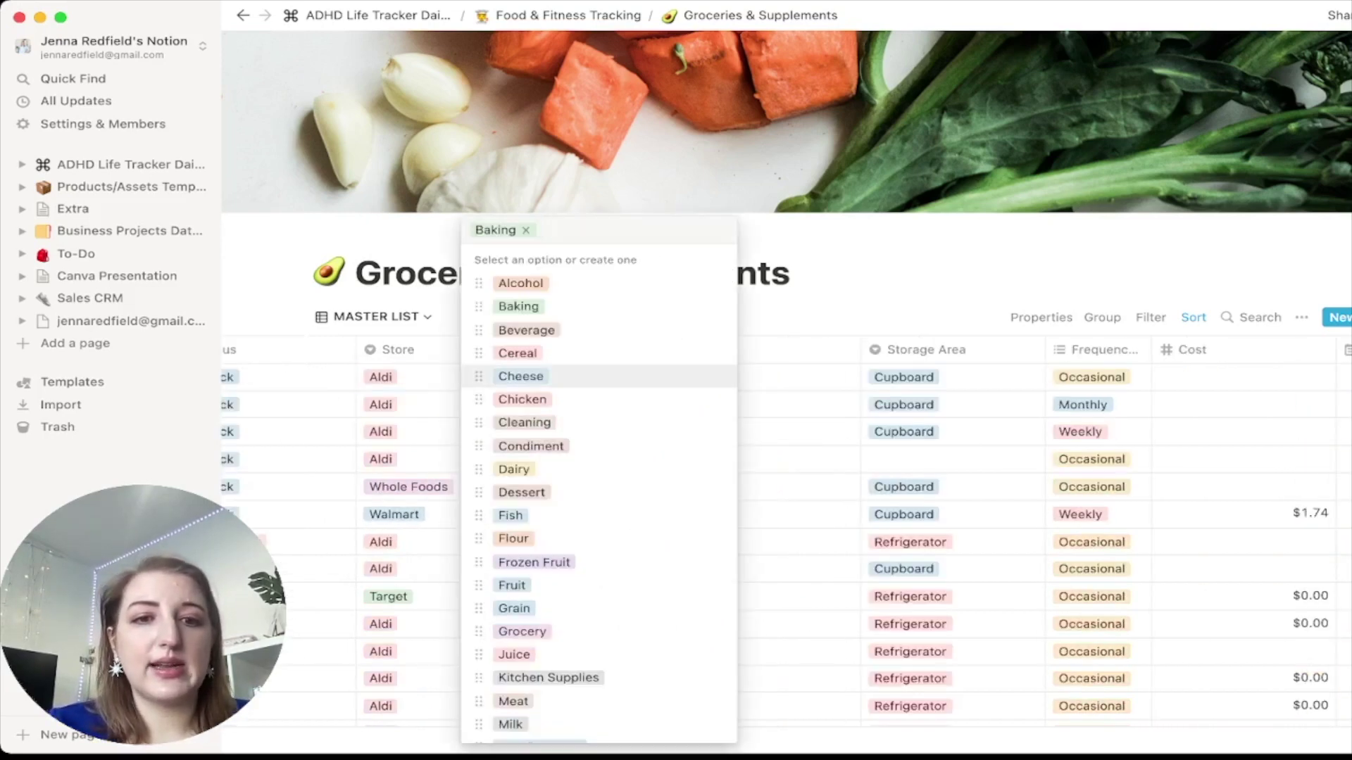
key(Escape)
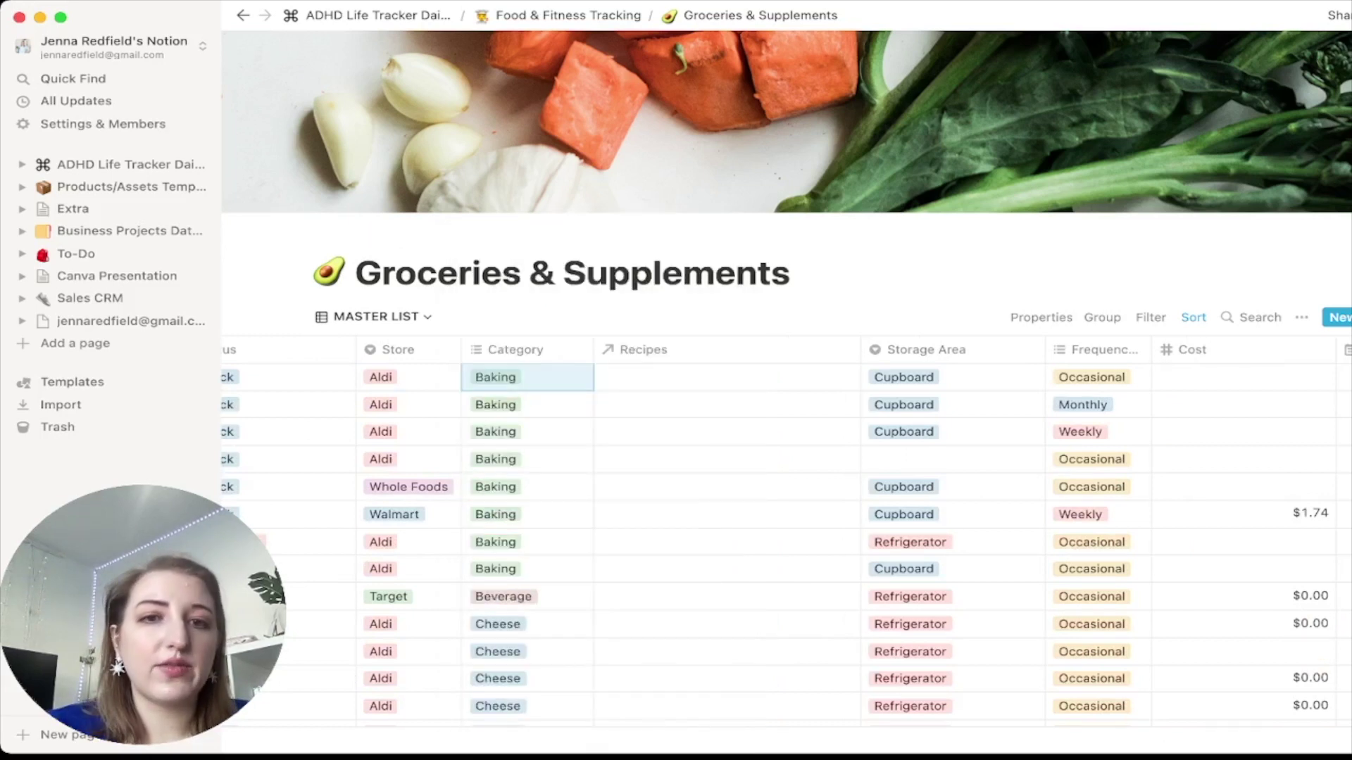
Step: Check the Storage Area options for Aluminum foil and review the Frequency, Cost and Expiration Date columns
scroll(775, 542, right, 5)
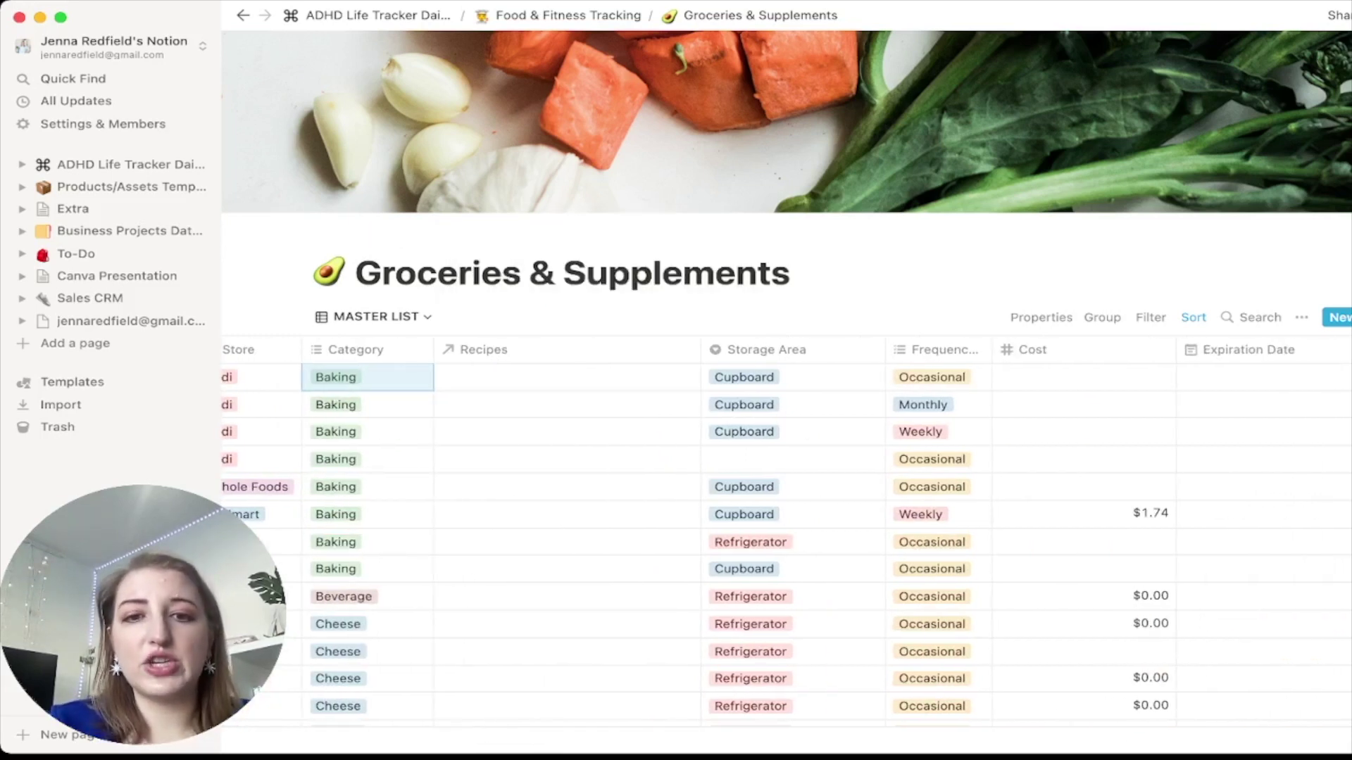
key(Right)
key(Right)
key(Return)
key(Down)
key(Down)
key(Up)
key(Escape)
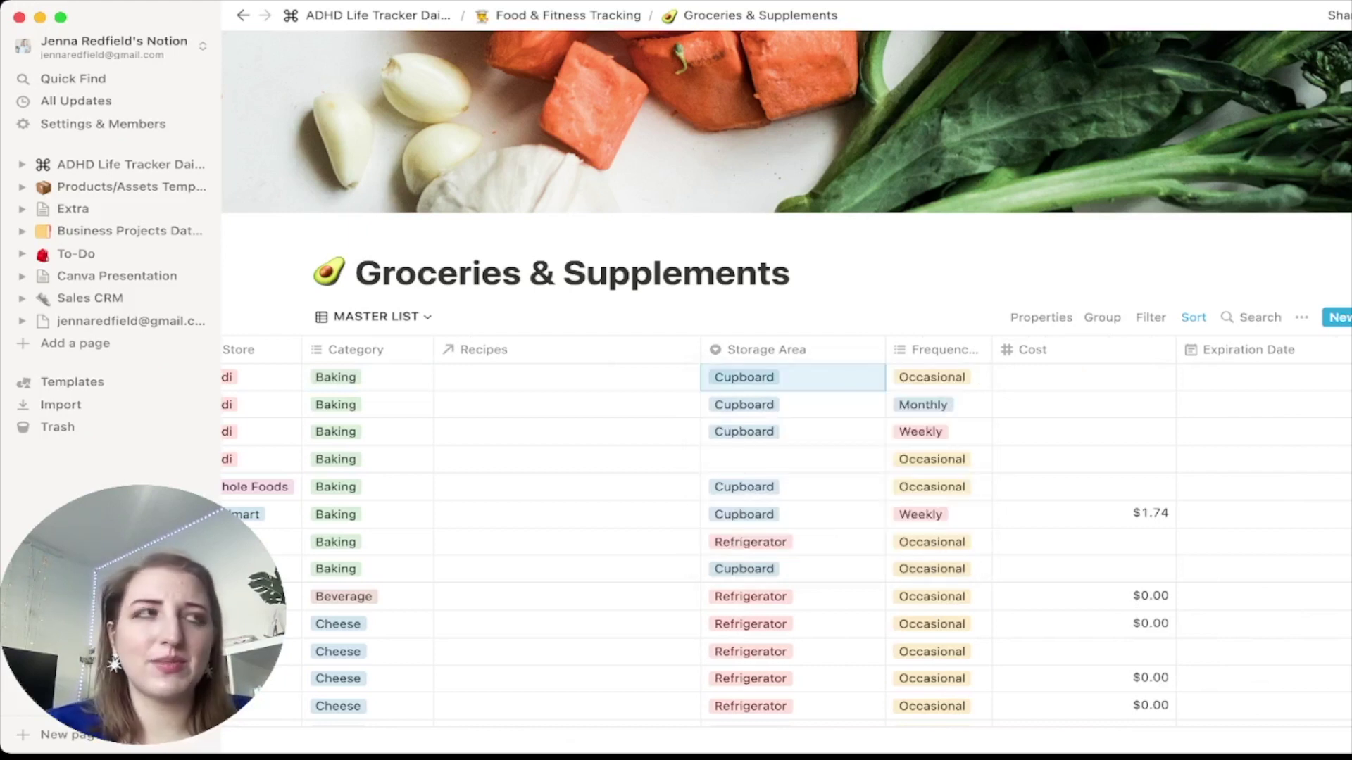
scroll(786, 542, right, 1)
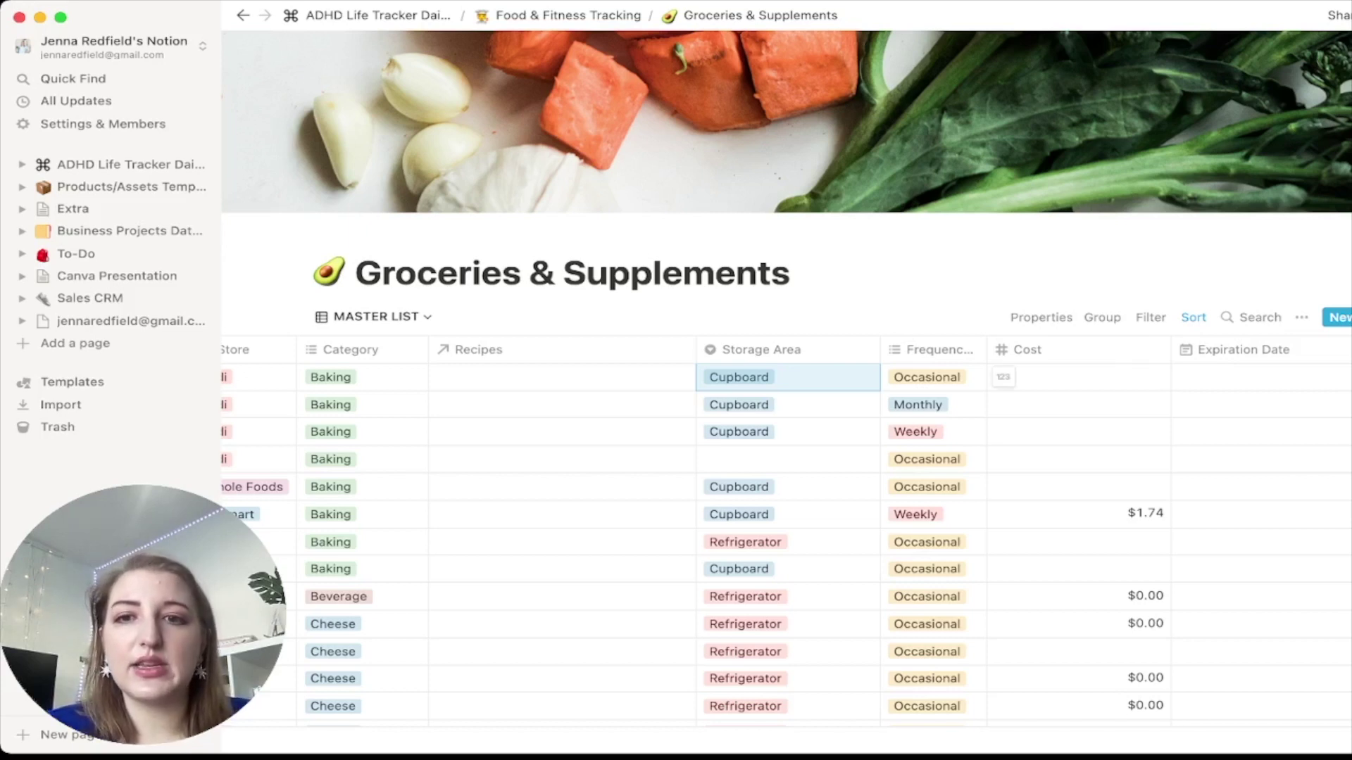
scroll(786, 542, left, 10)
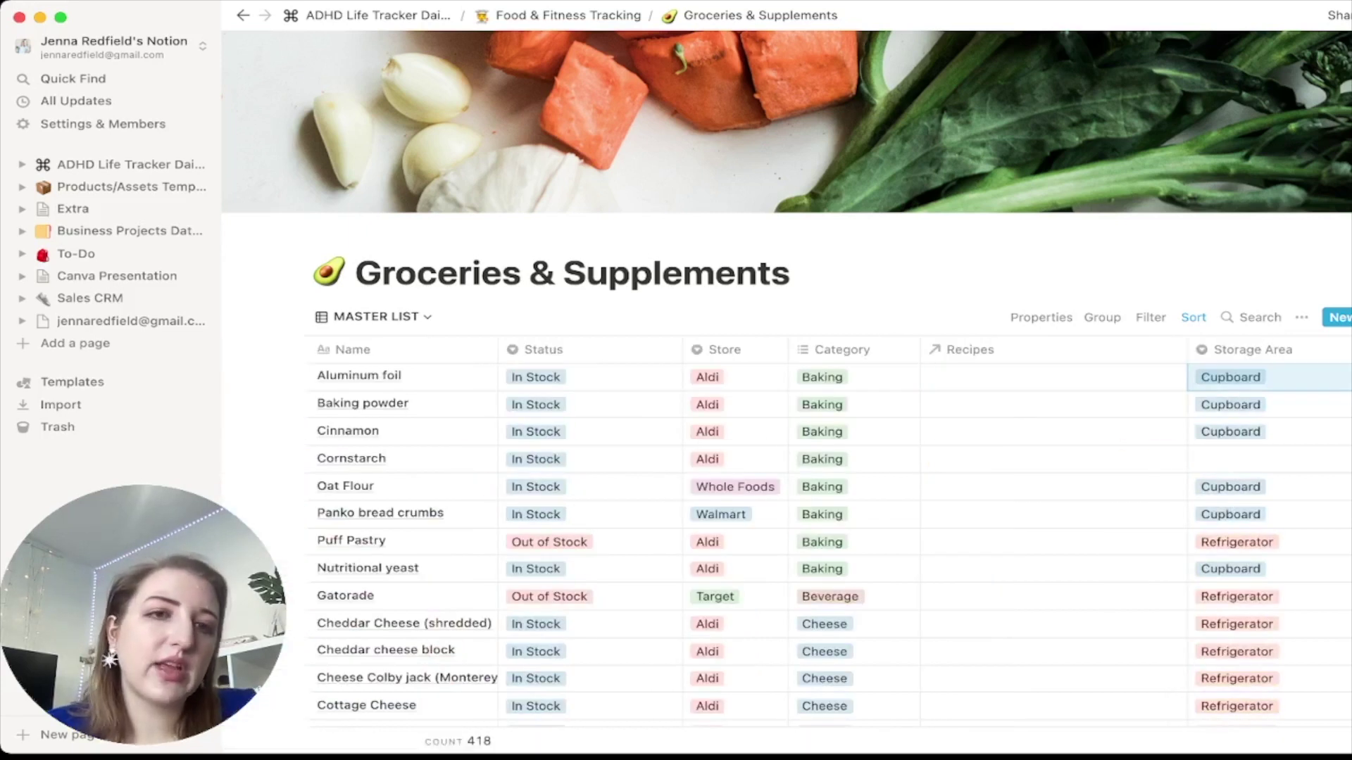
Step: Switch the Groceries & Supplements database to the Pills view and look through its list of supplements
click(376, 317)
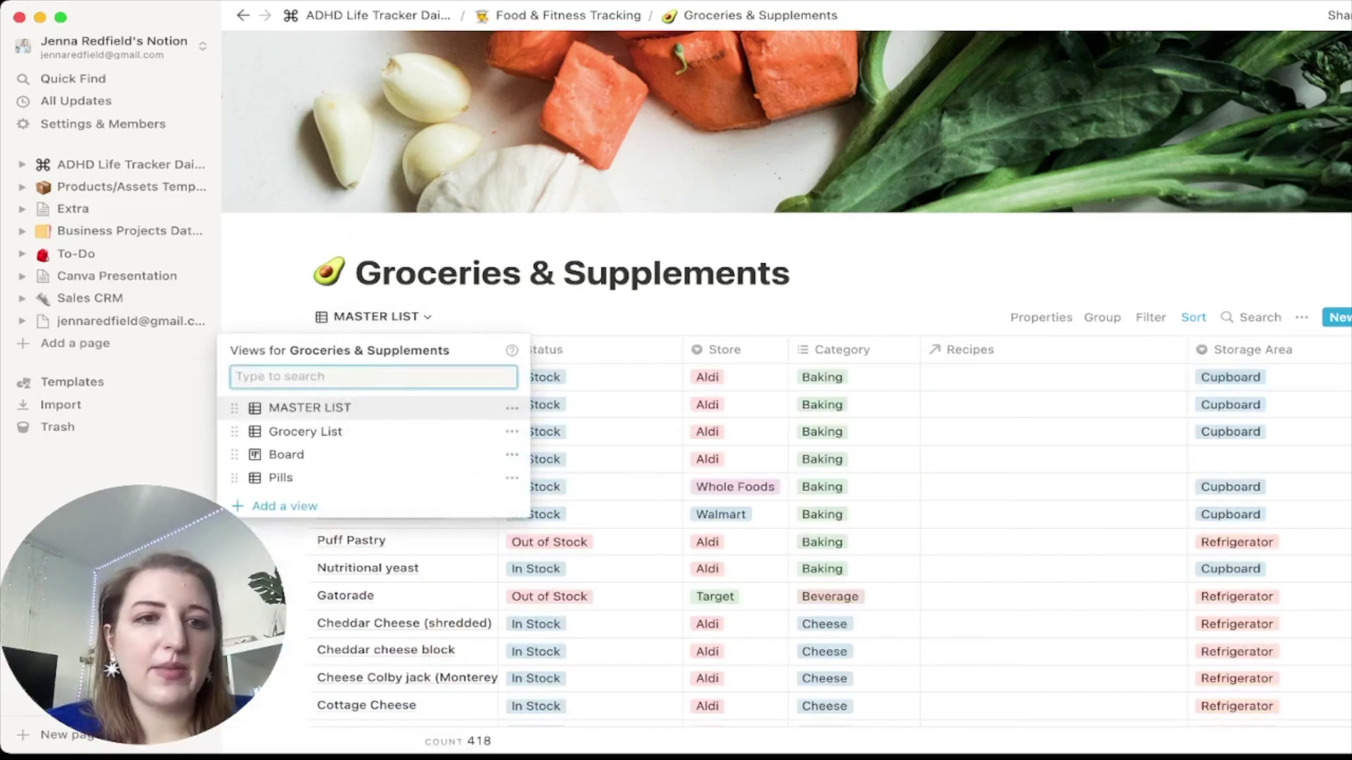
click(280, 478)
scroll(281, 478, down, 4)
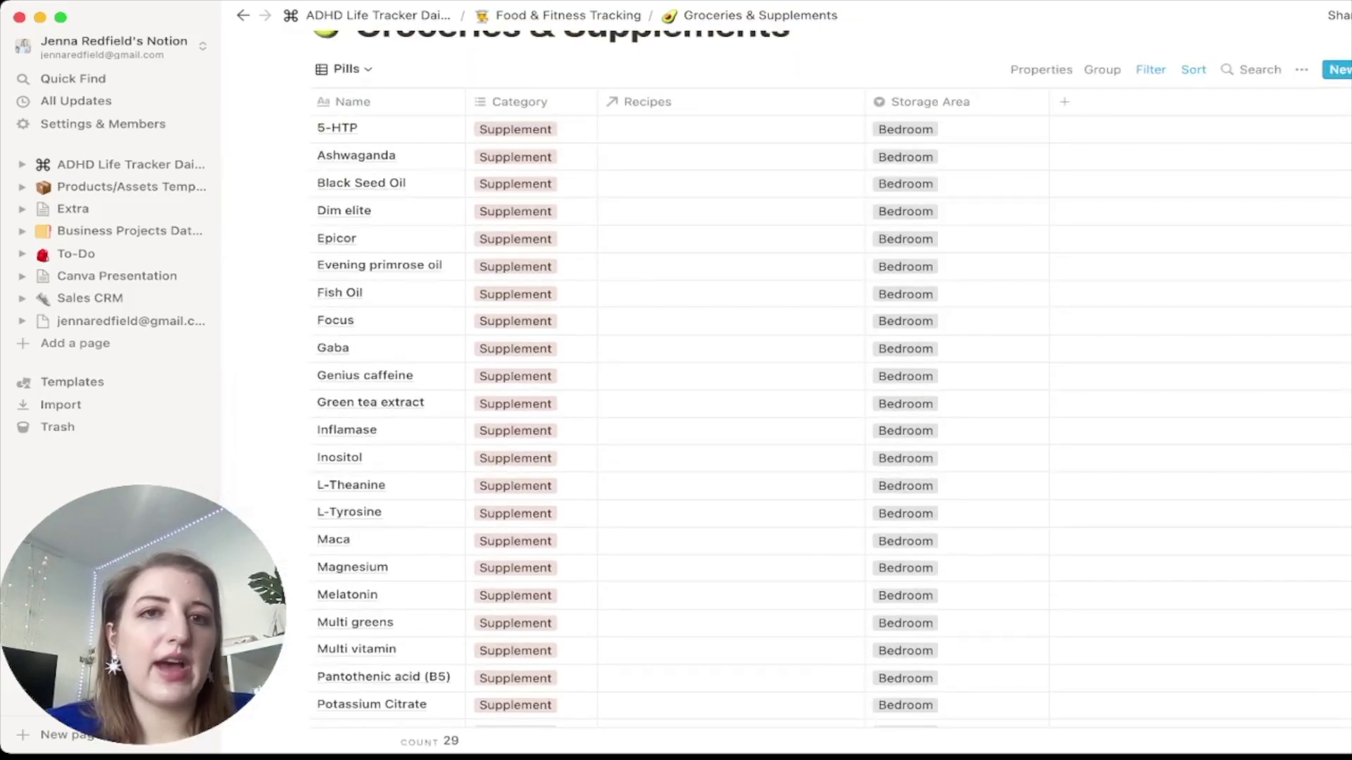
scroll(787, 378, up, 4)
scroll(787, 465, down, 10)
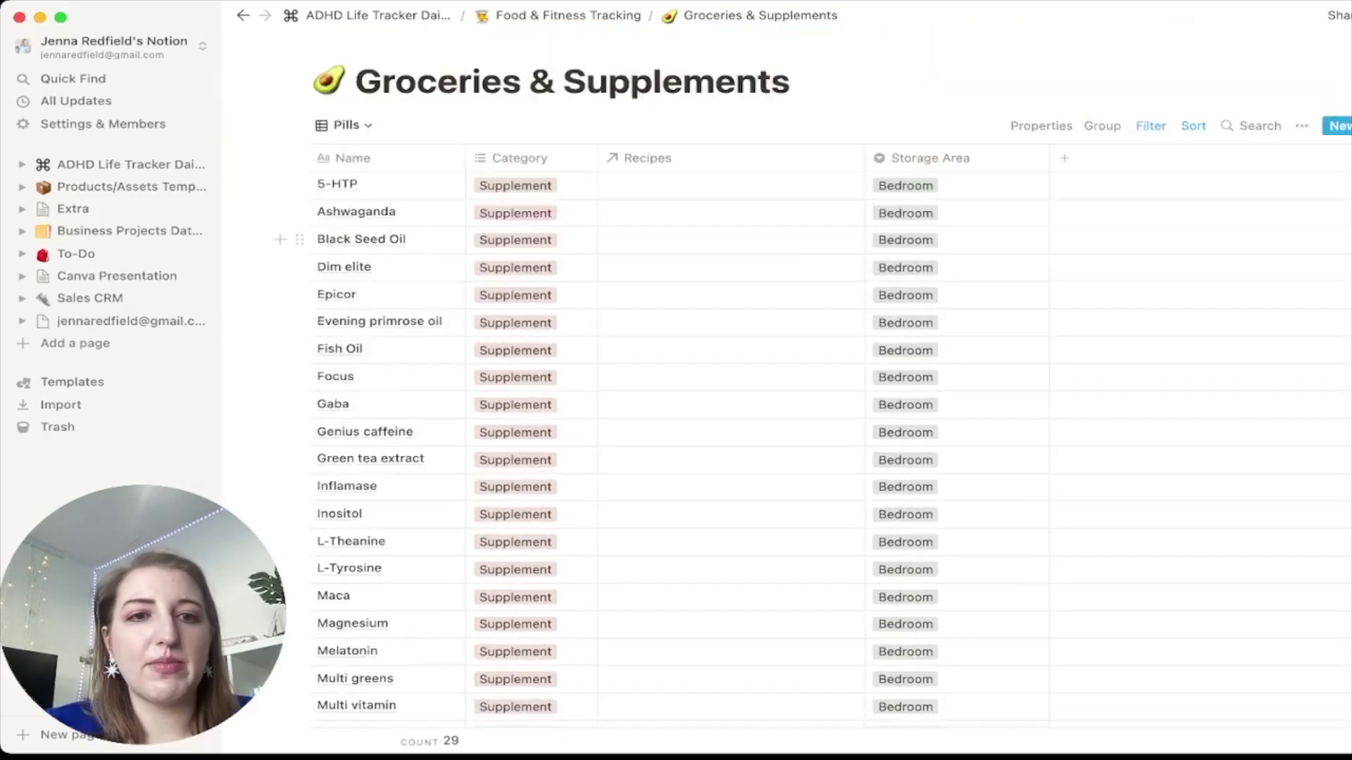
scroll(786, 465, up, 10)
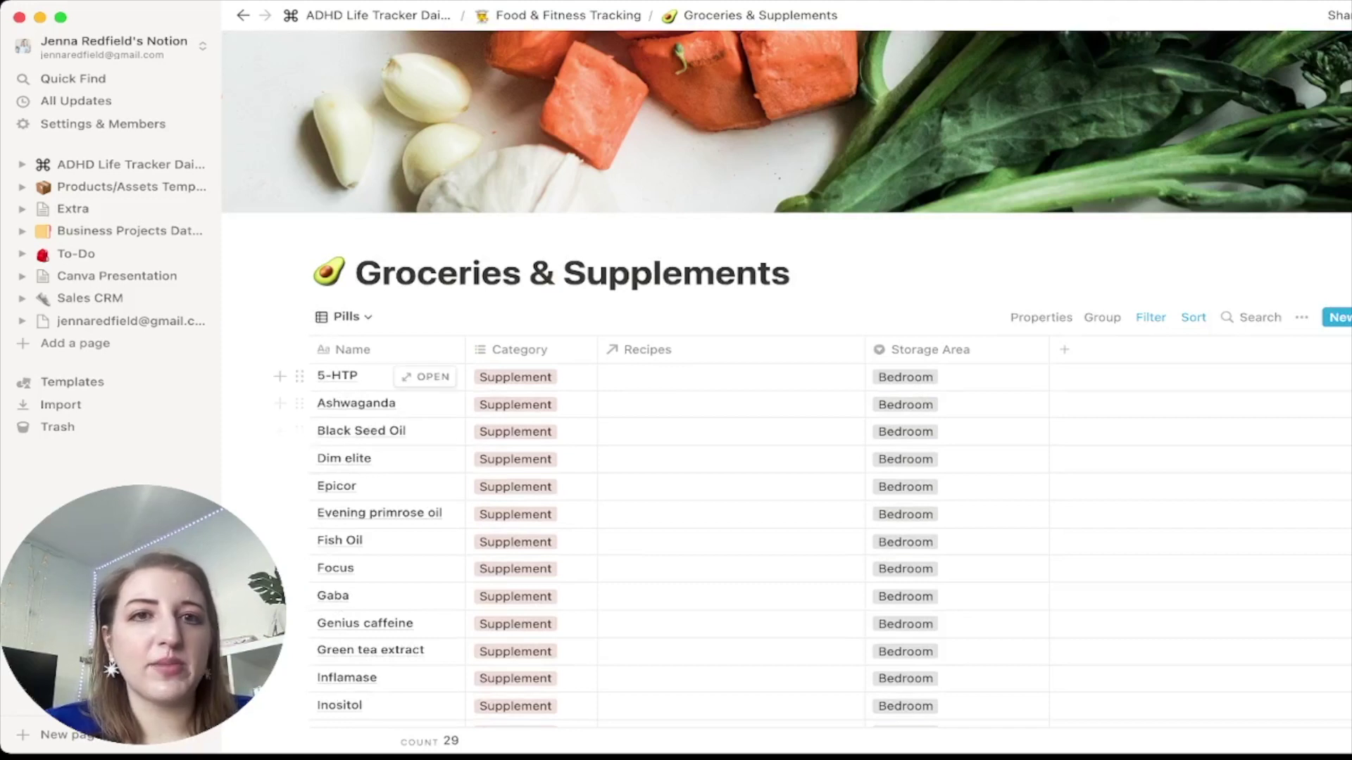
Step: Return to Food & Fitness Tracking, open Daily Workout Summary and review its steps, weight and sleep columns
click(568, 15)
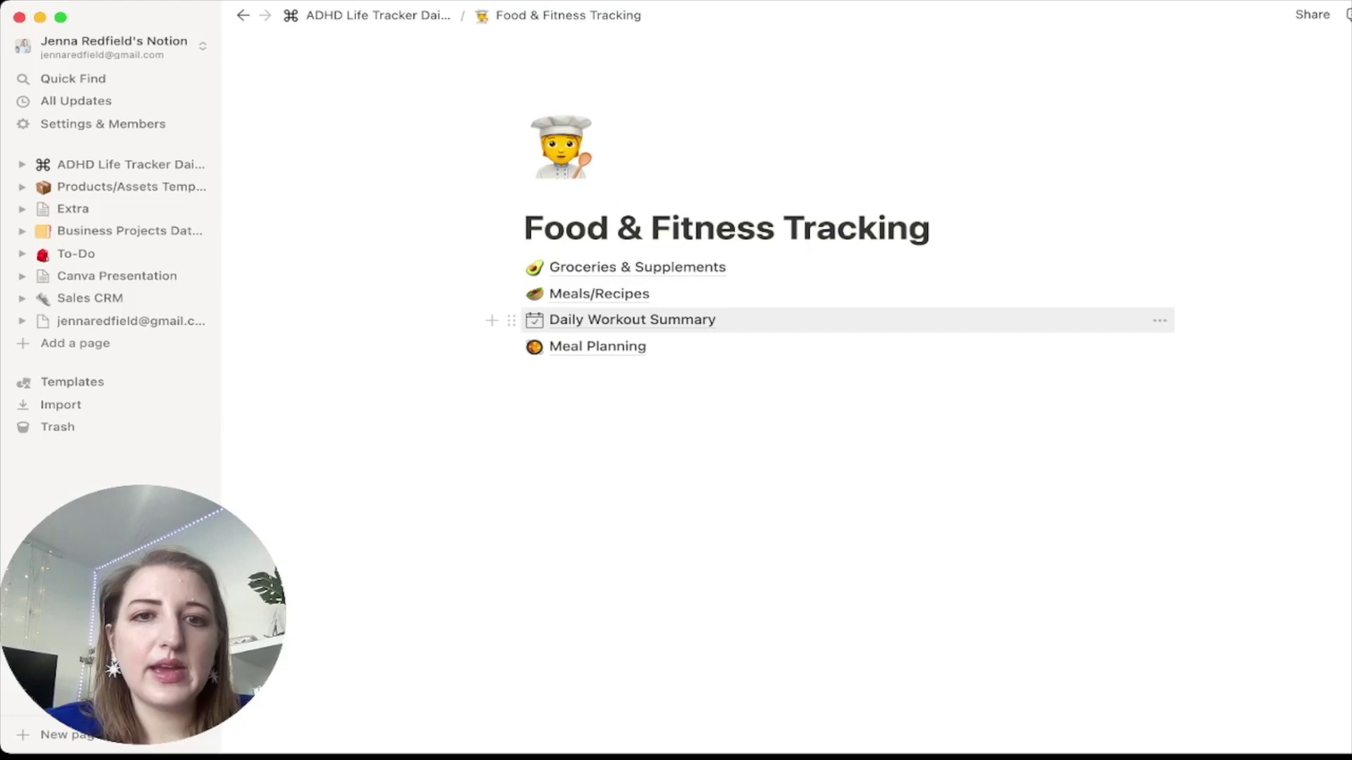
click(632, 320)
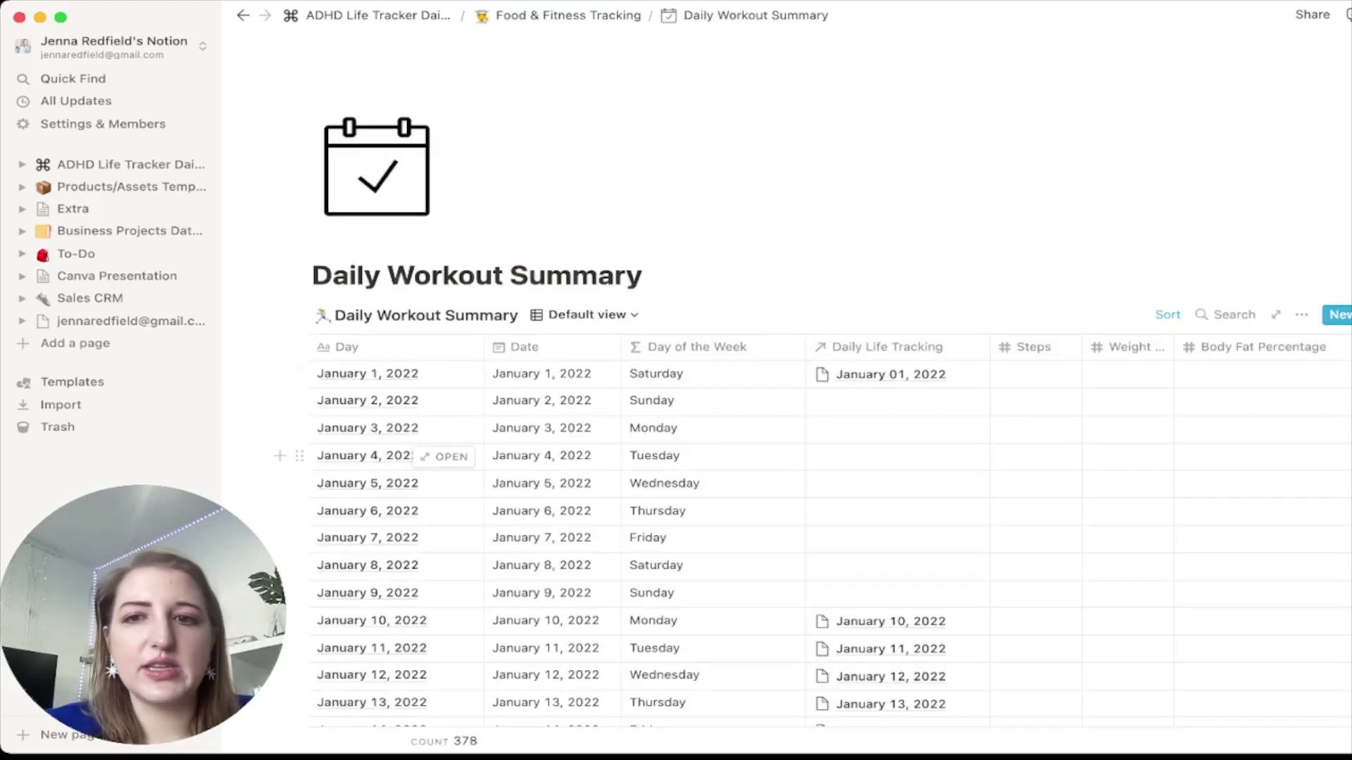
scroll(786, 535, right, 15)
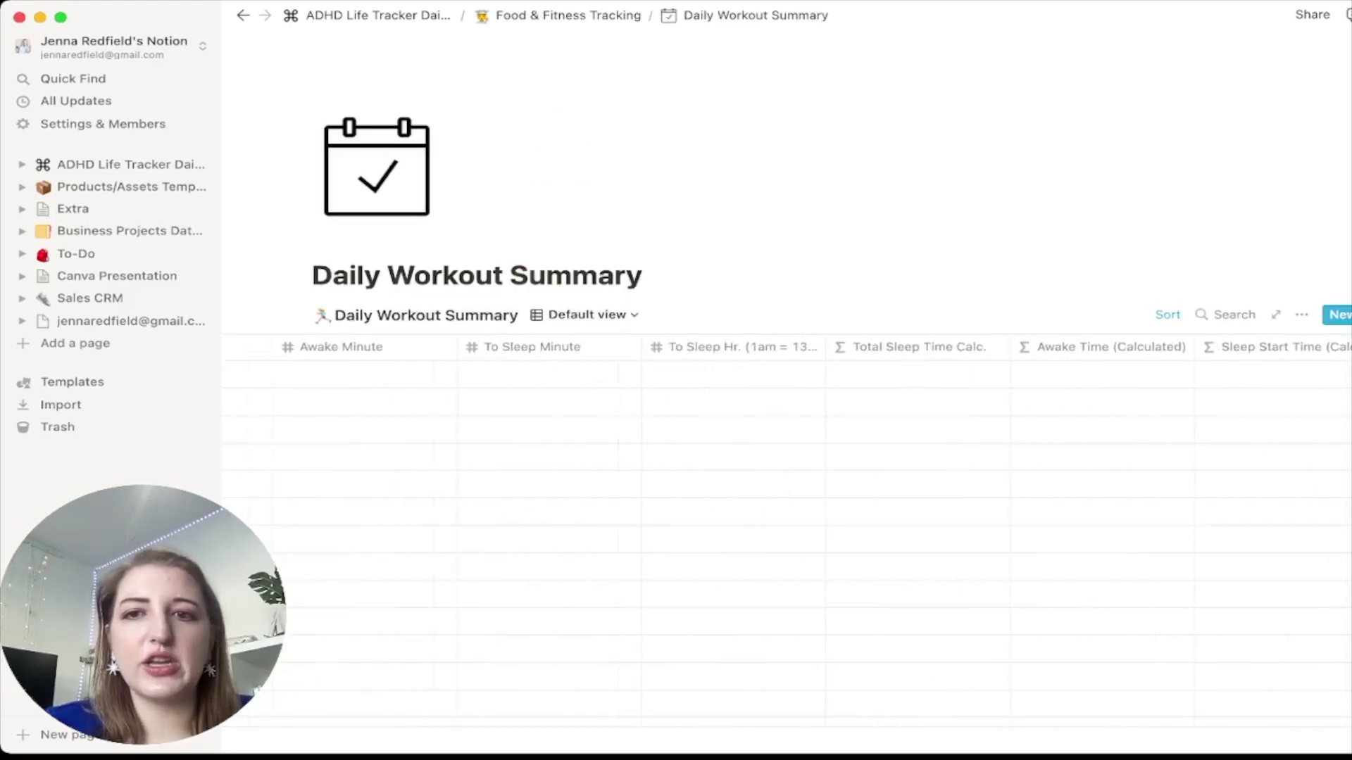
scroll(786, 535, left, 15)
Step: Open the Meals/Recipes database from Food & Fitness Tracking and review the Mac and Cheese Air Fryer Balls recipe entry
click(568, 15)
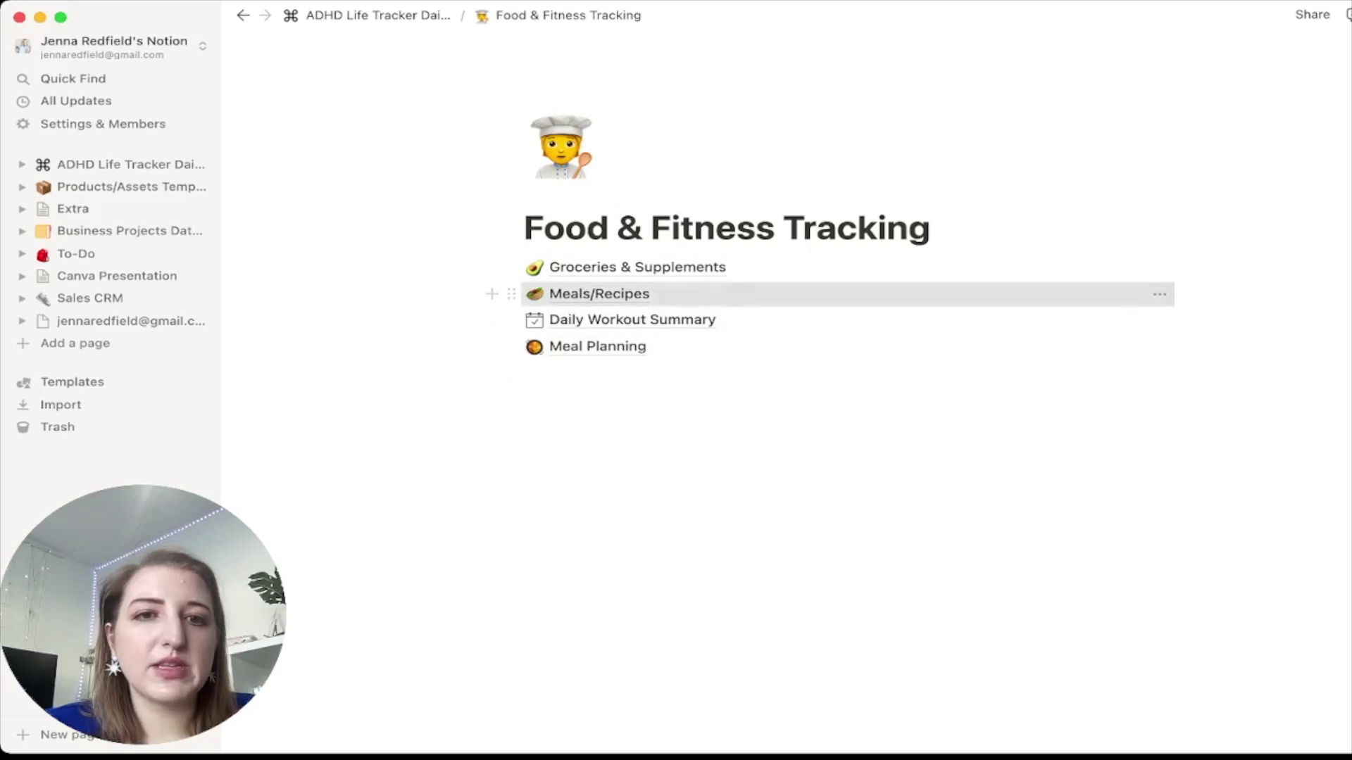
click(599, 293)
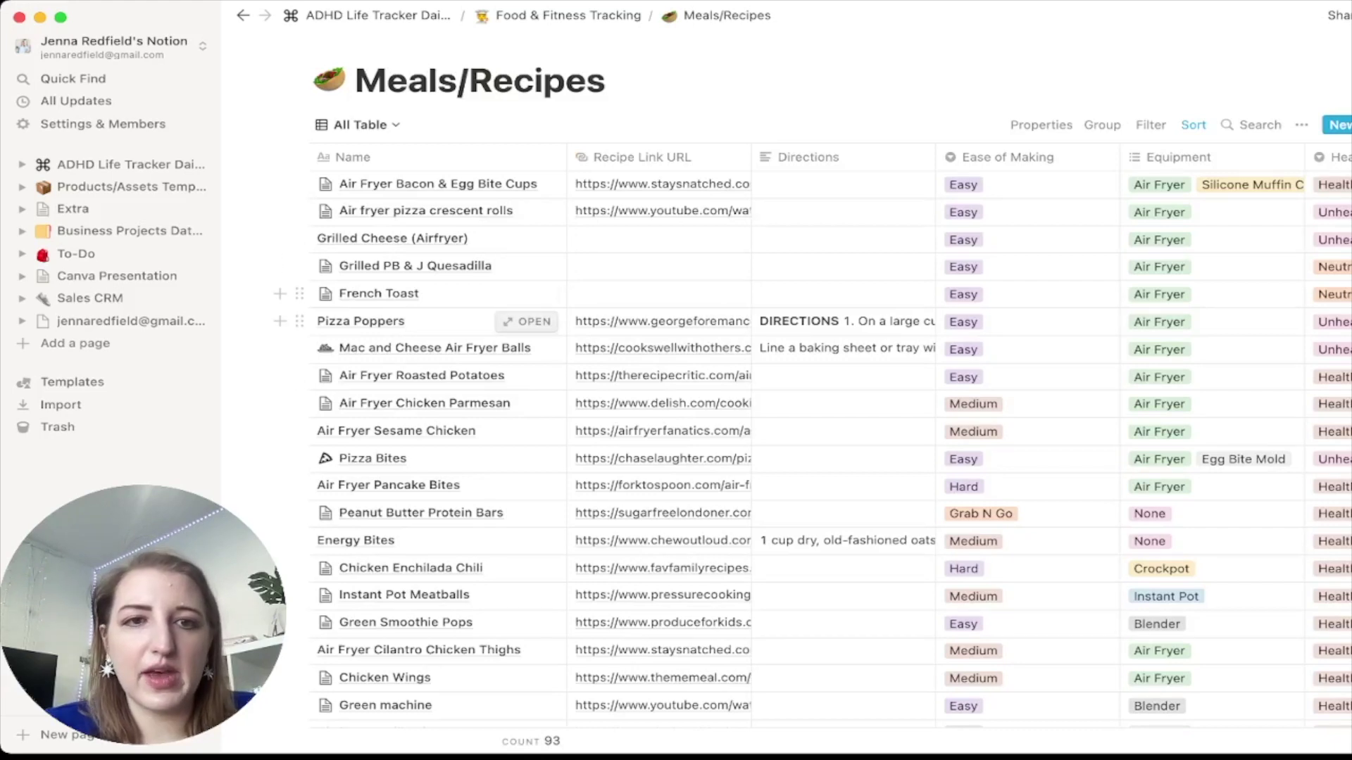
click(527, 348)
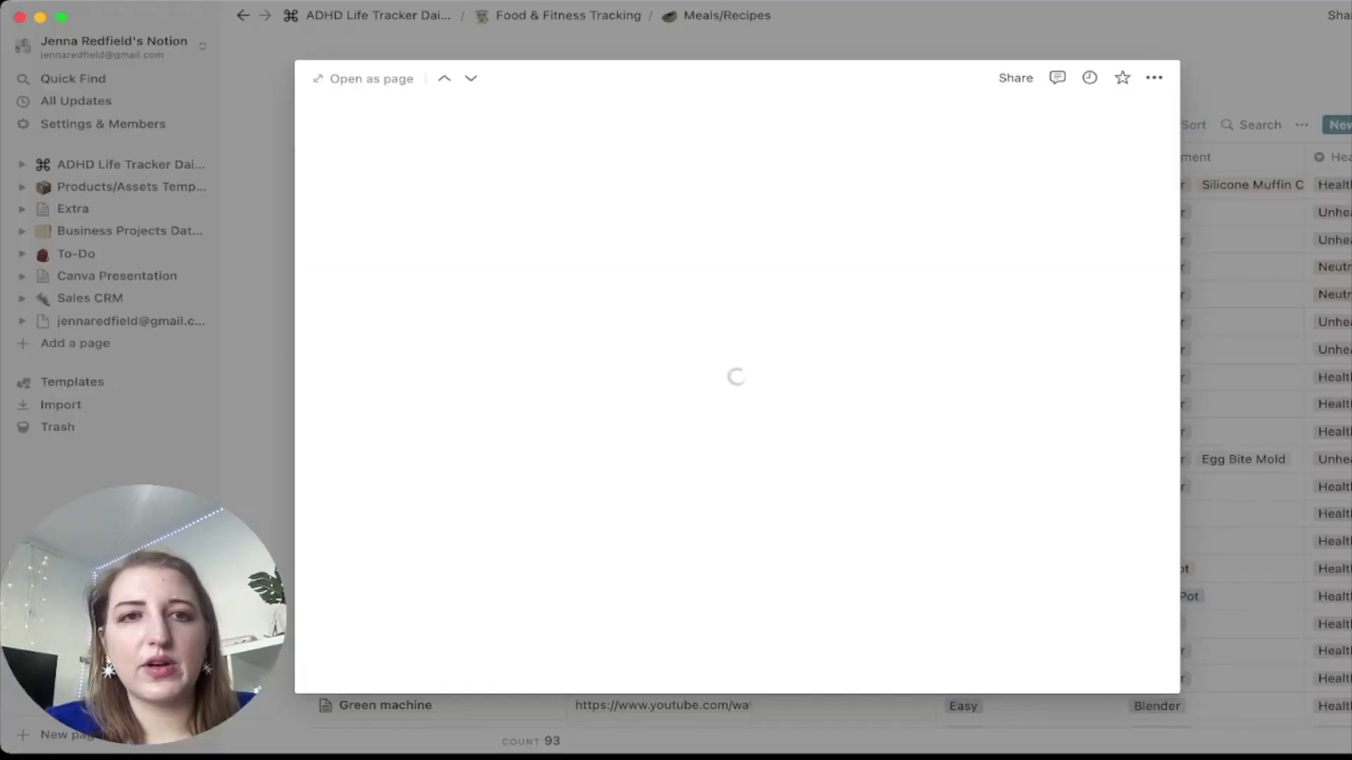
scroll(736, 377, down, 5)
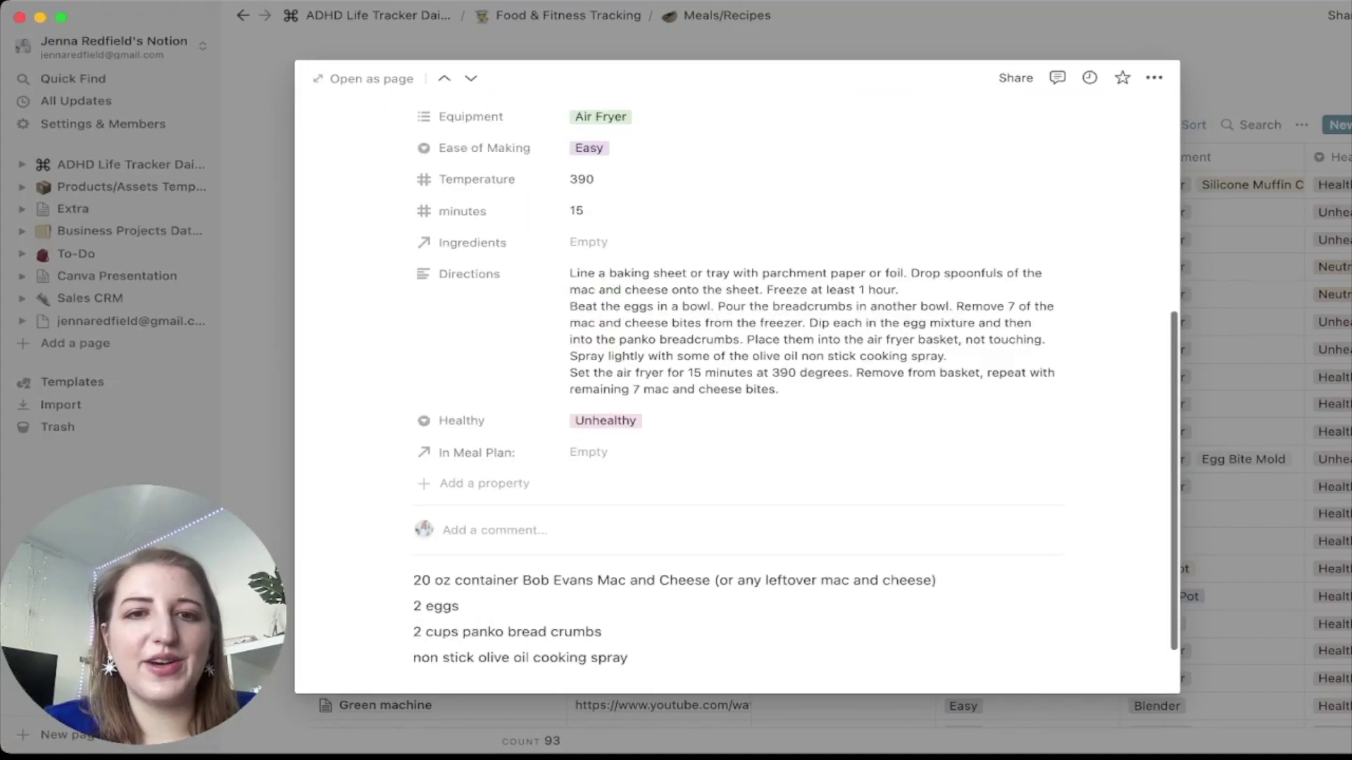
scroll(737, 352, up, 5)
scroll(736, 352, down, 4)
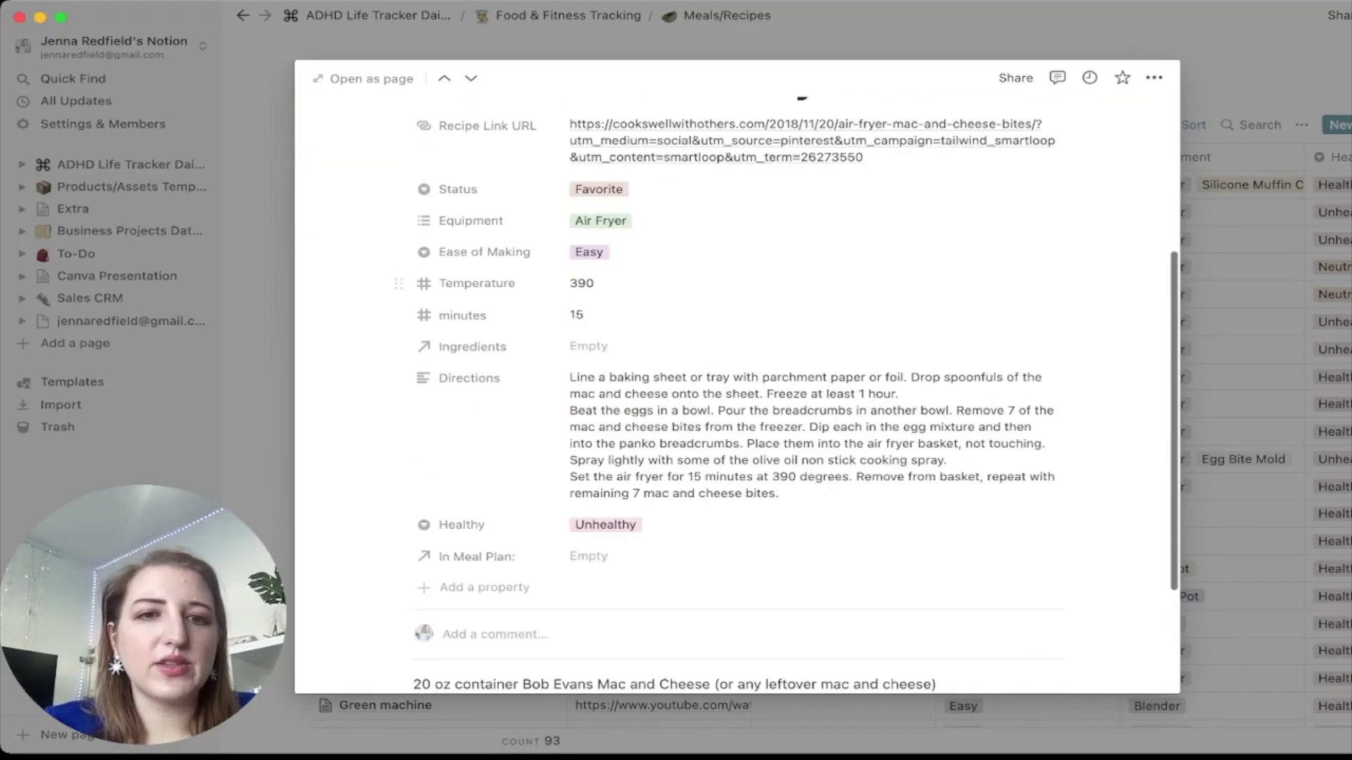
key(Escape)
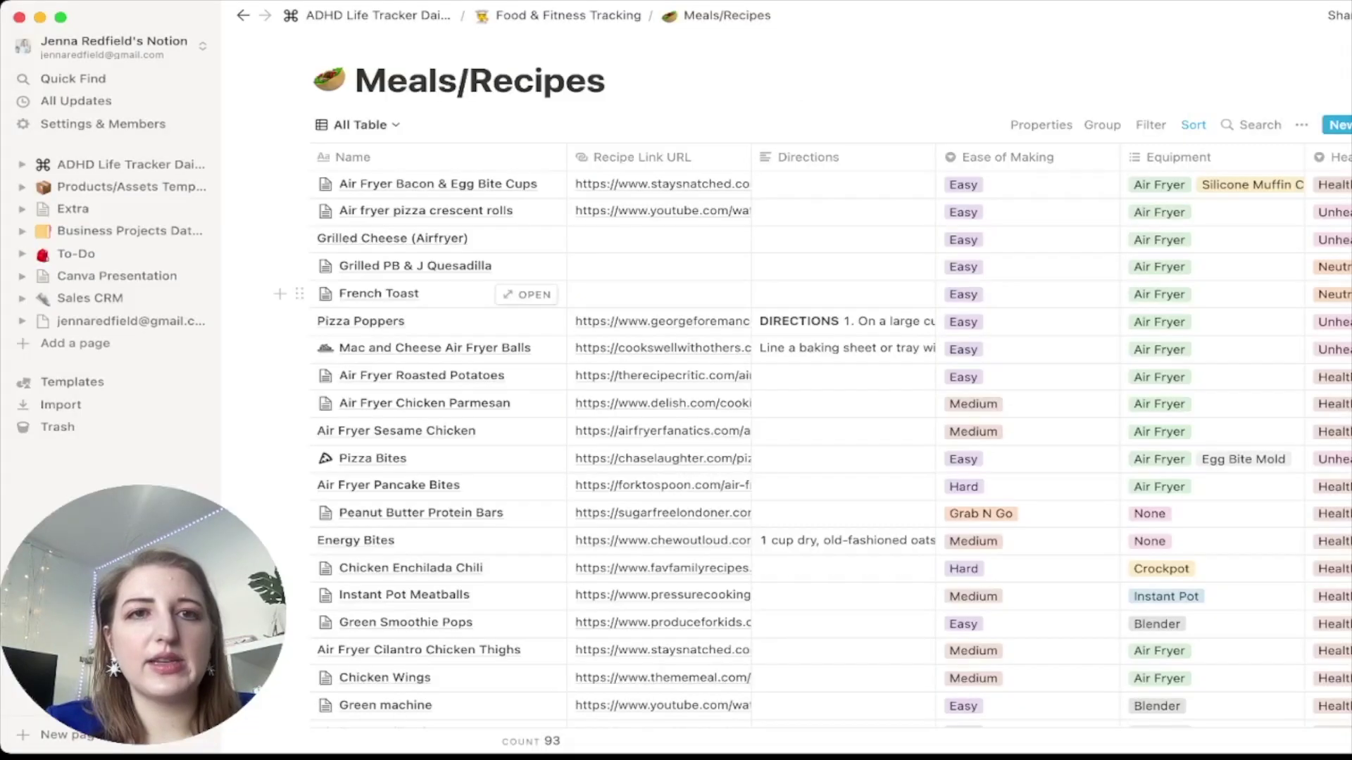
Step: Return to the Daily Command Center's daily tracker and To Do sections and collapse the workspace sidebar
click(567, 15)
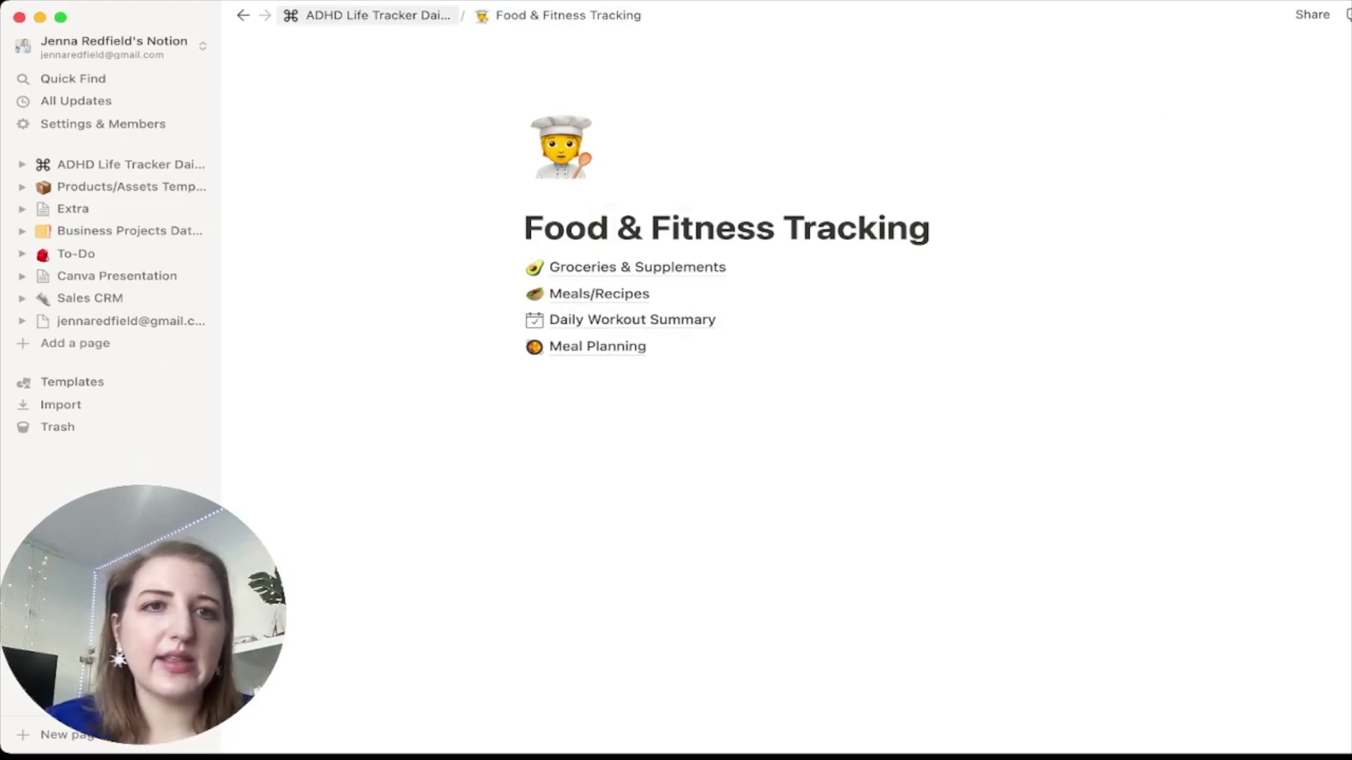
click(366, 14)
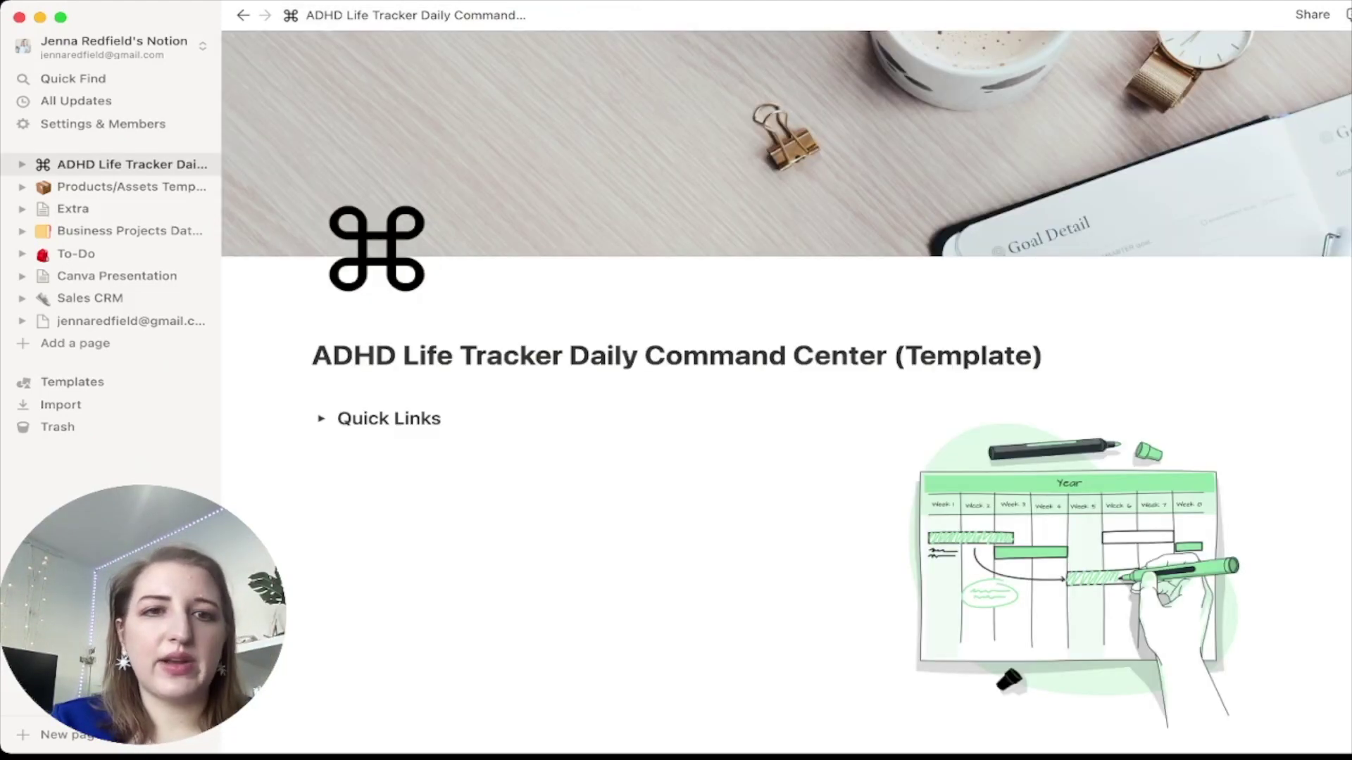
scroll(352, 318, down, 10)
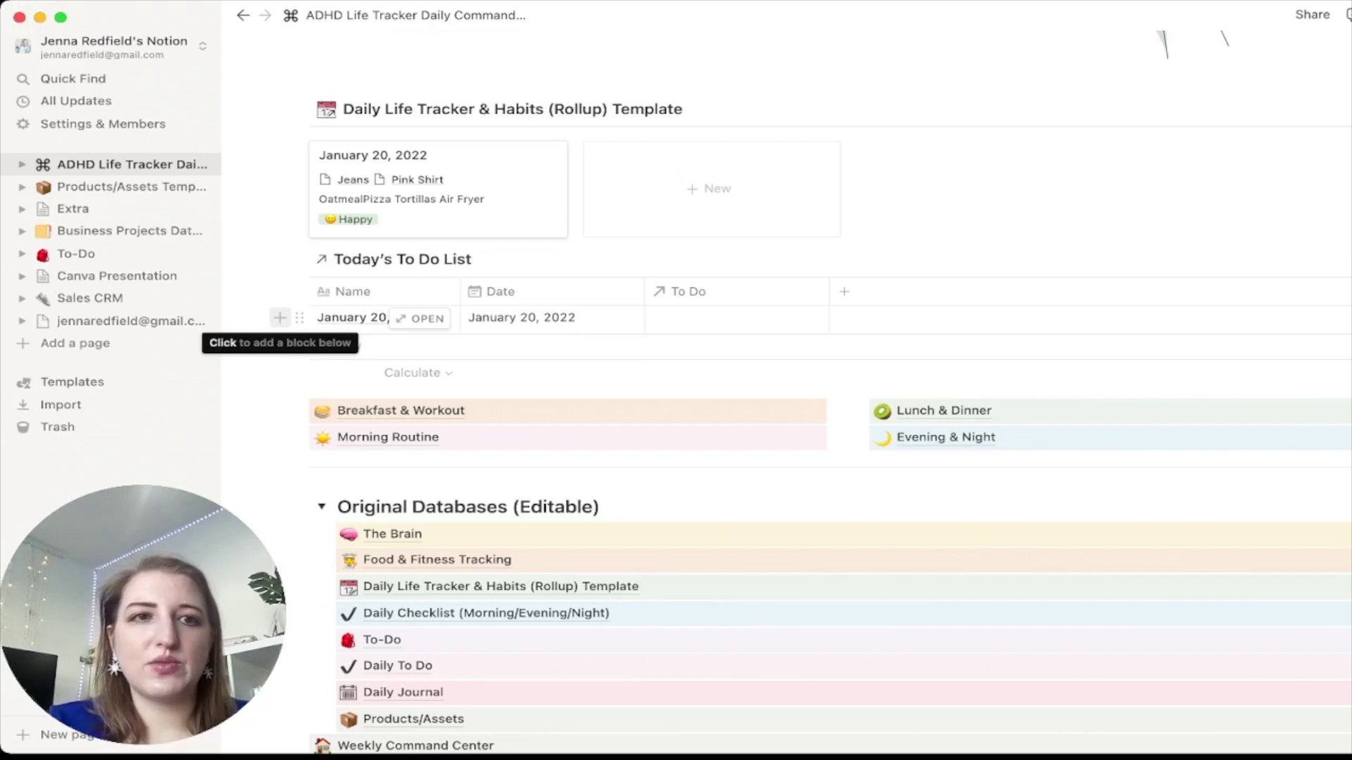
click(201, 15)
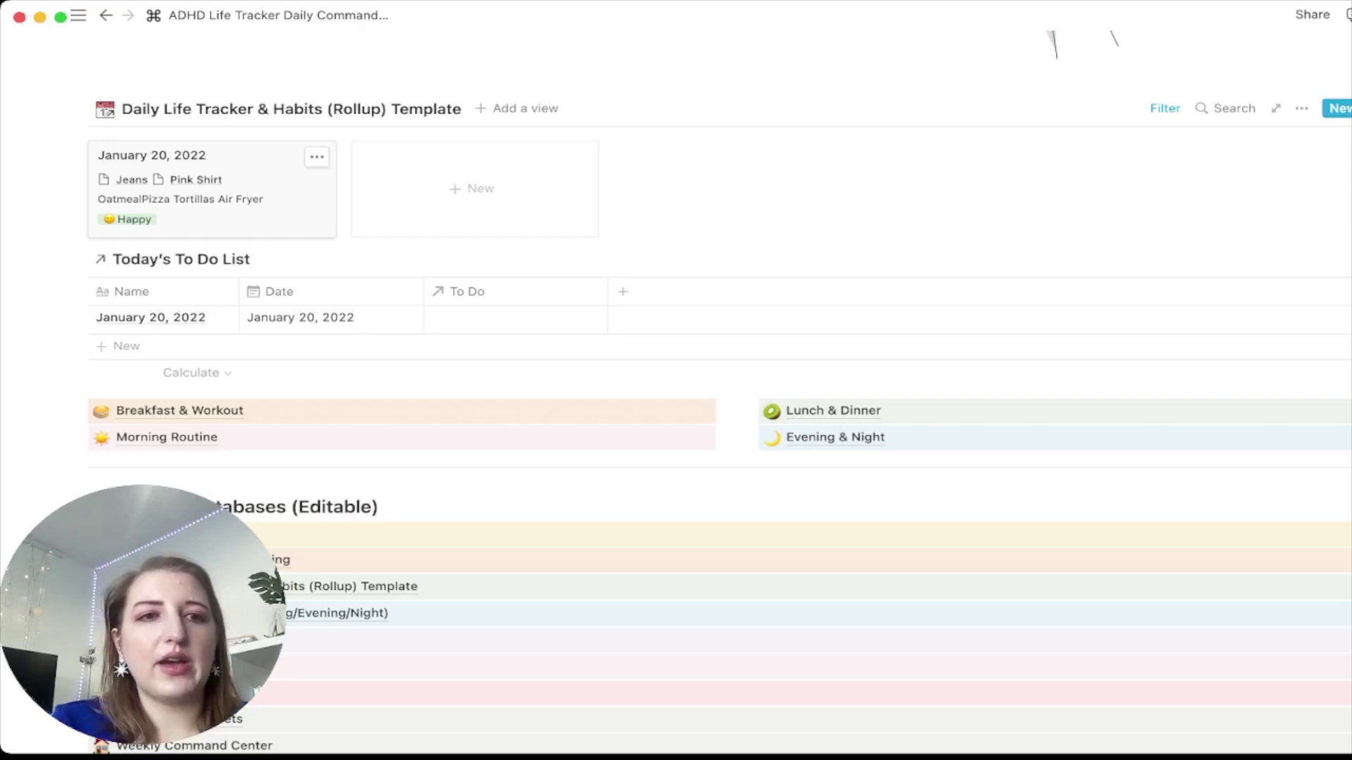
Step: Open the Weekly Command Center from the original databases and expand its Weekly Habit Tracker to review the week's entries, collapsing it again
scroll(704, 388, down, 3)
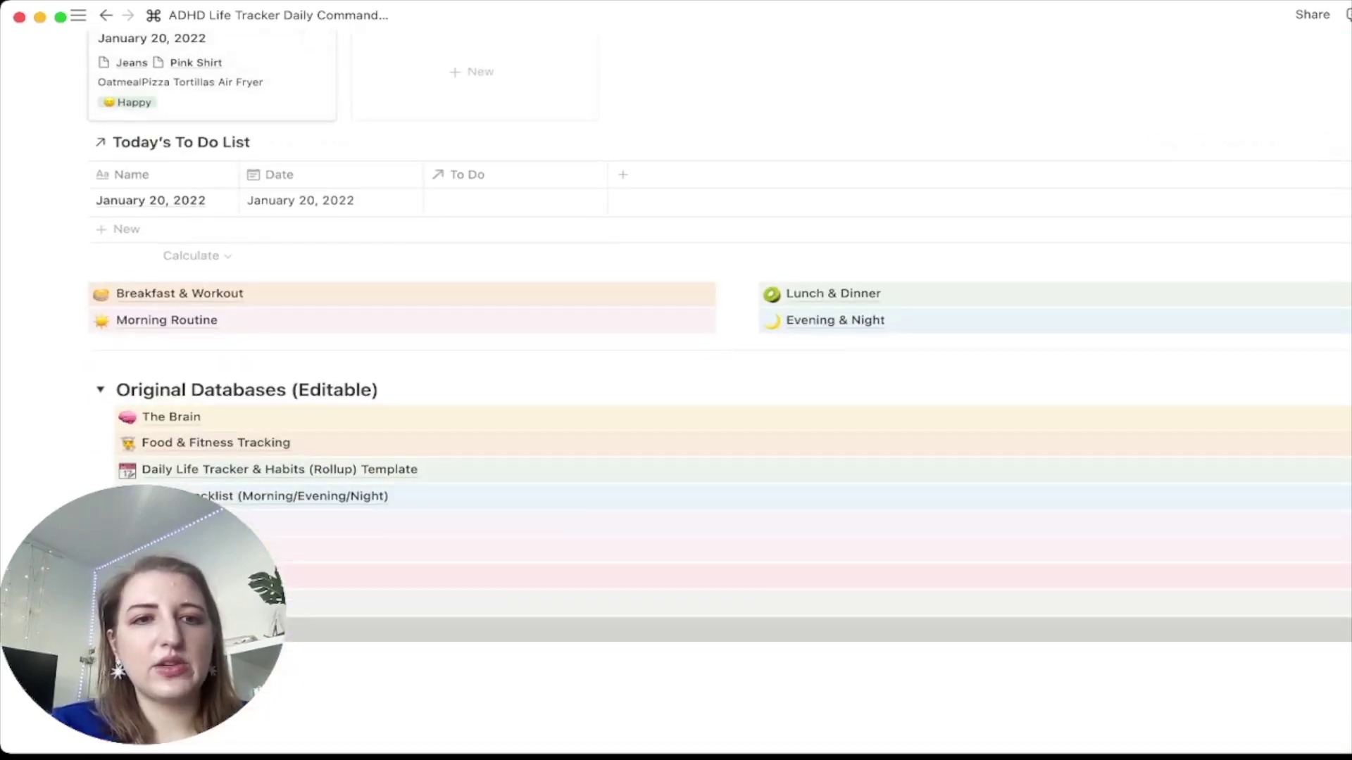
click(176, 629)
click(100, 450)
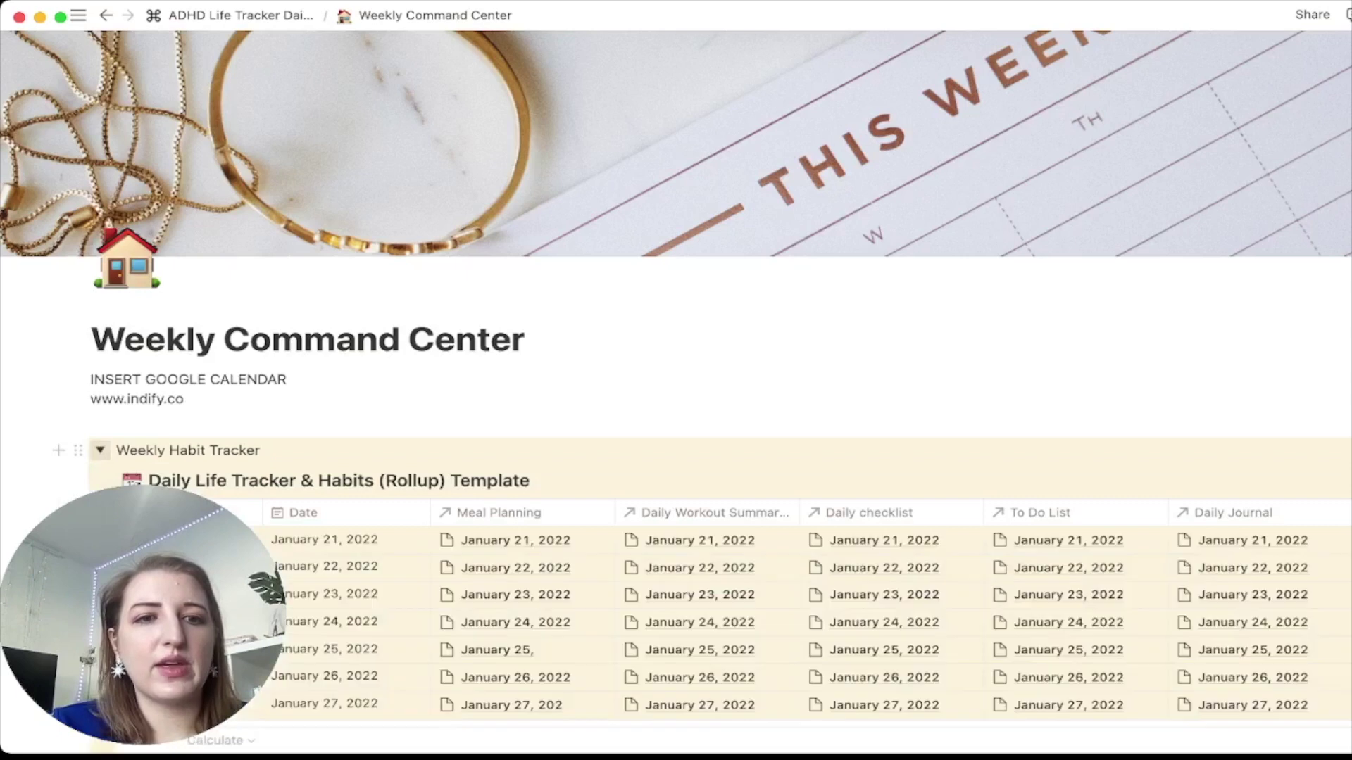
click(100, 450)
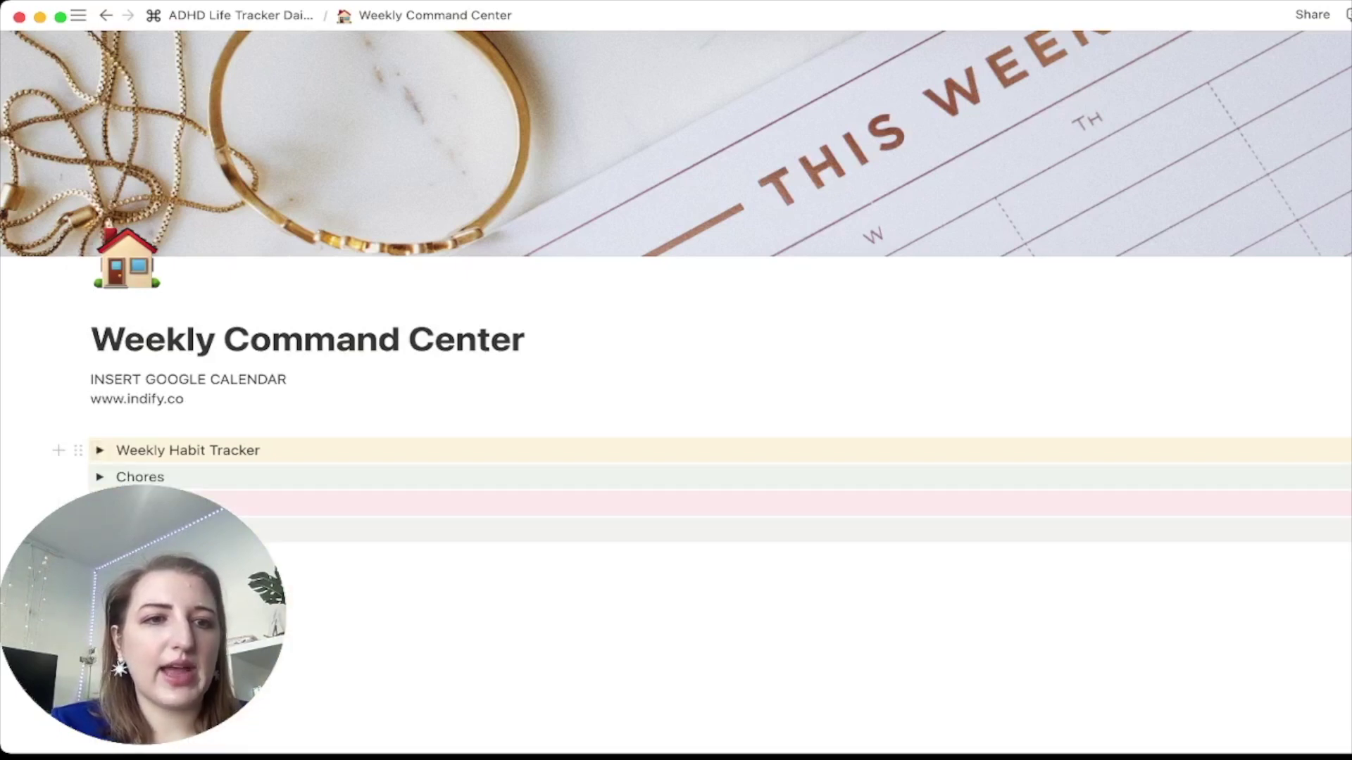
Step: Expand and collapse each remaining Weekly Command Center section in turn, from Chores through the meal planning table to the last section
click(100, 477)
click(100, 476)
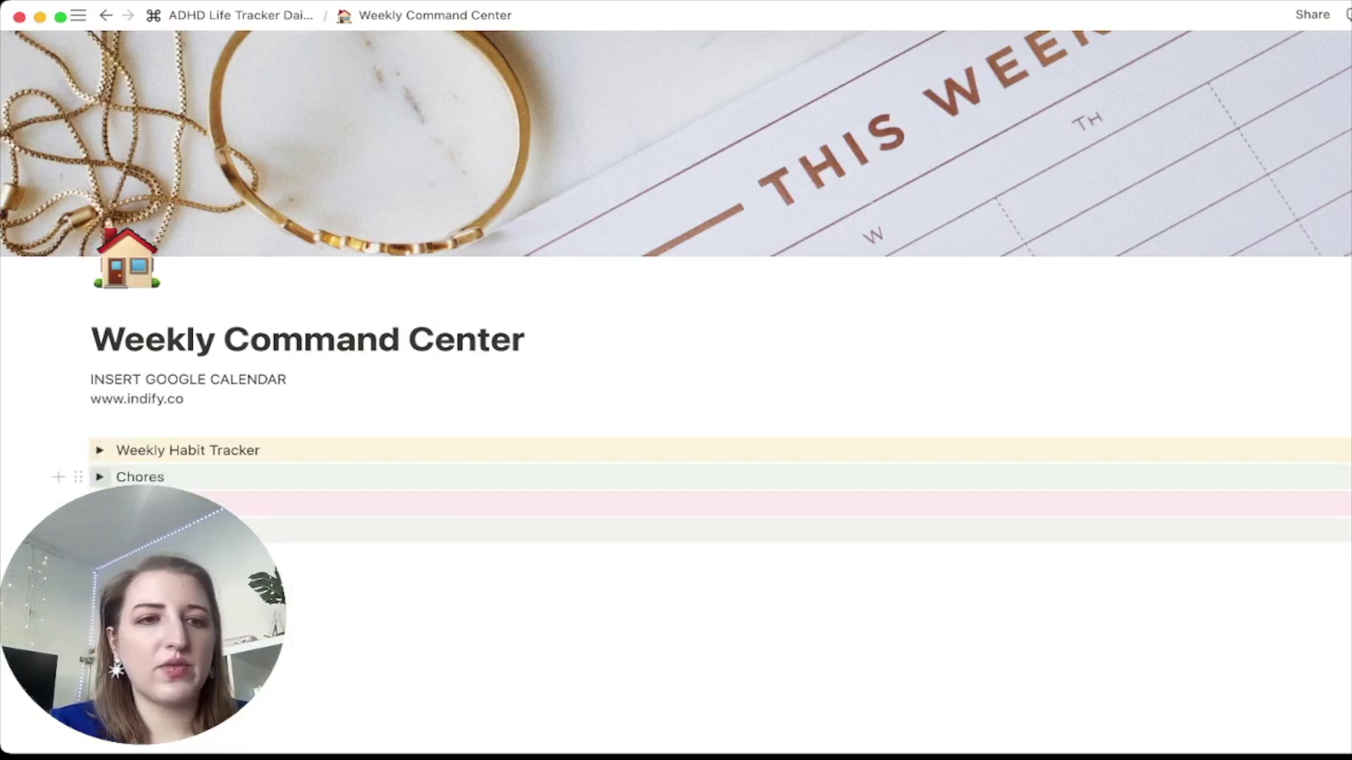
click(100, 503)
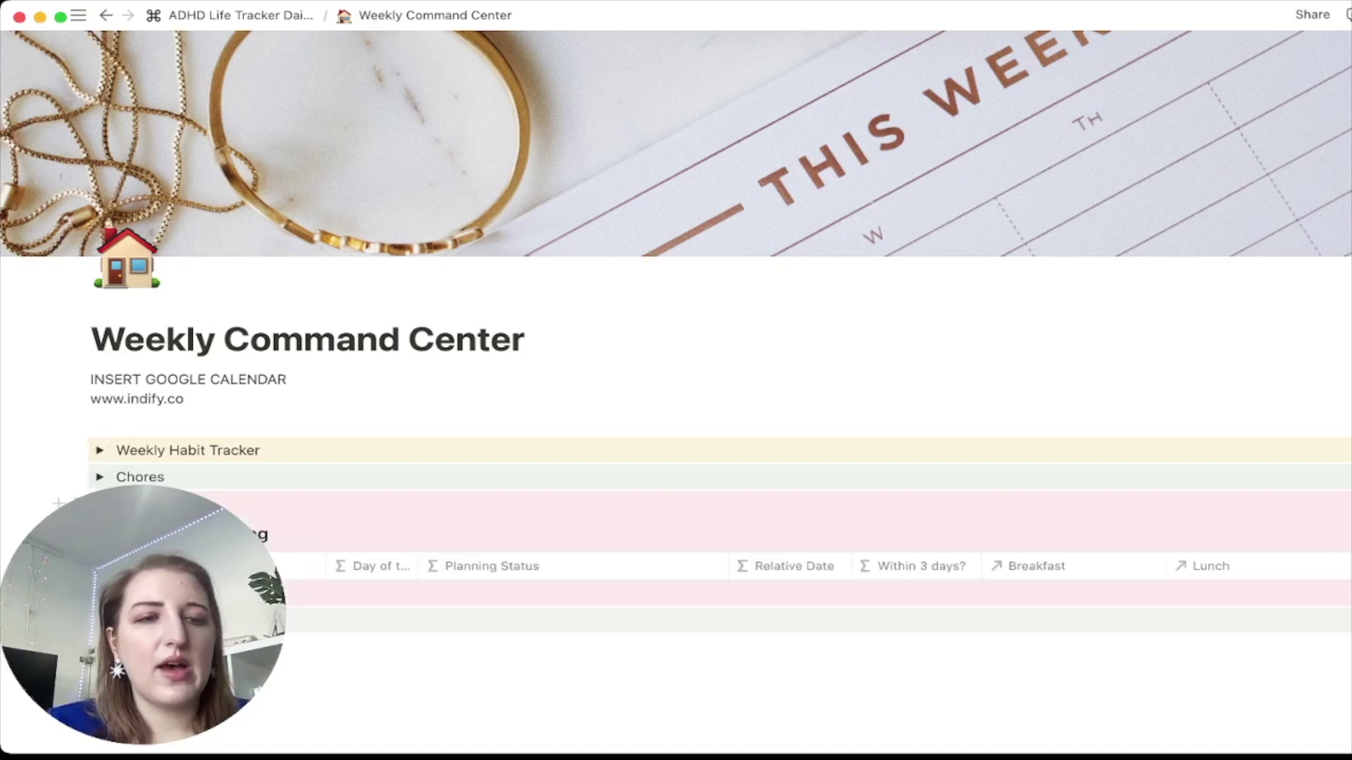
click(100, 504)
click(100, 530)
click(100, 530)
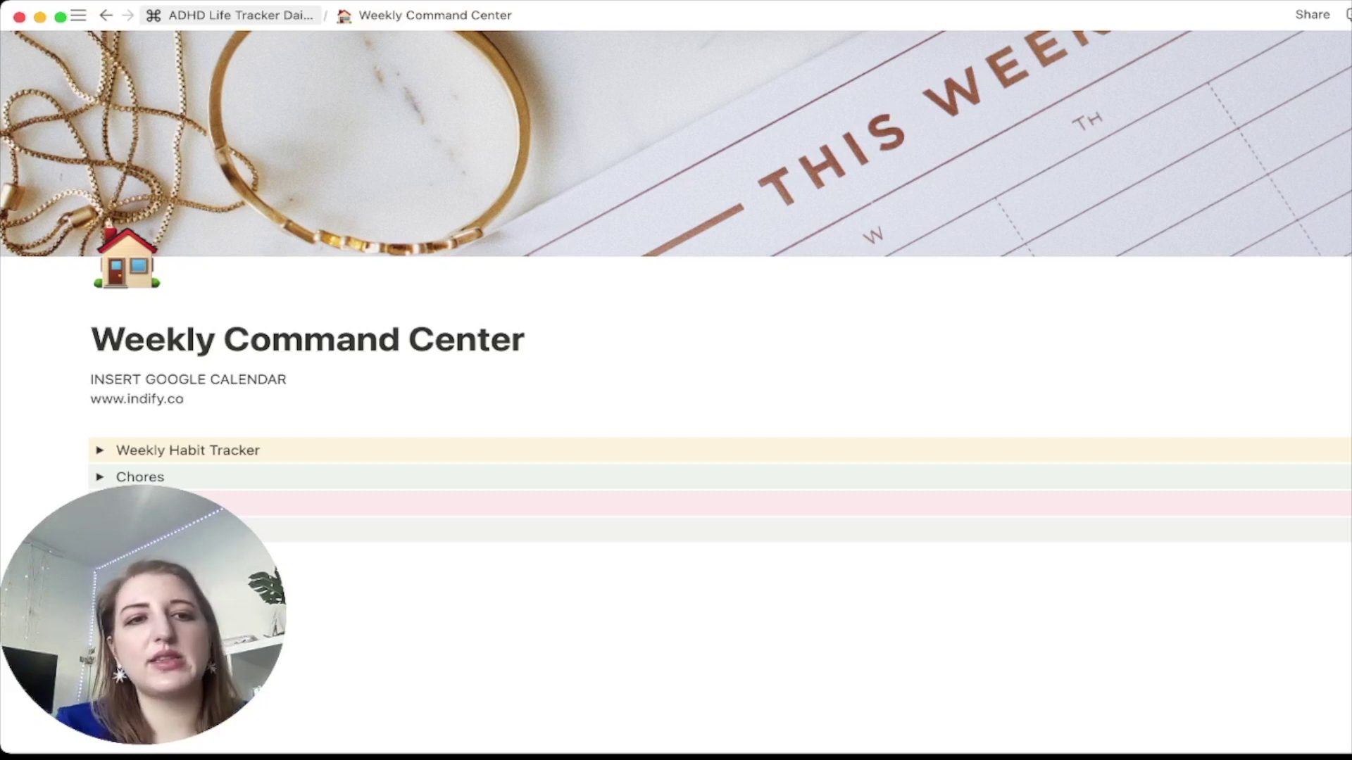
Step: Return to the ADHD Life Tracker Daily Command Center and look over its daily tracker, ending at the page title
click(232, 14)
scroll(675, 381, down, 5)
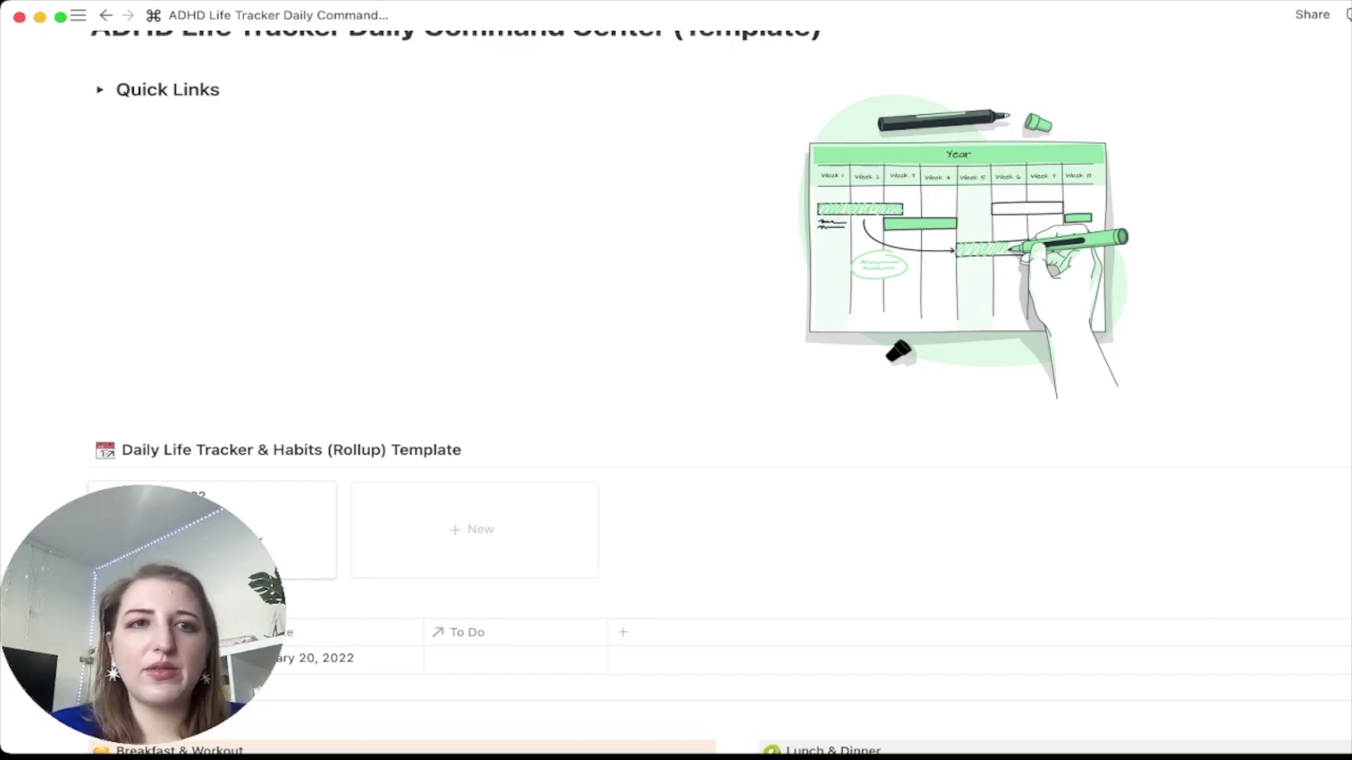
scroll(676, 394, up, 5)
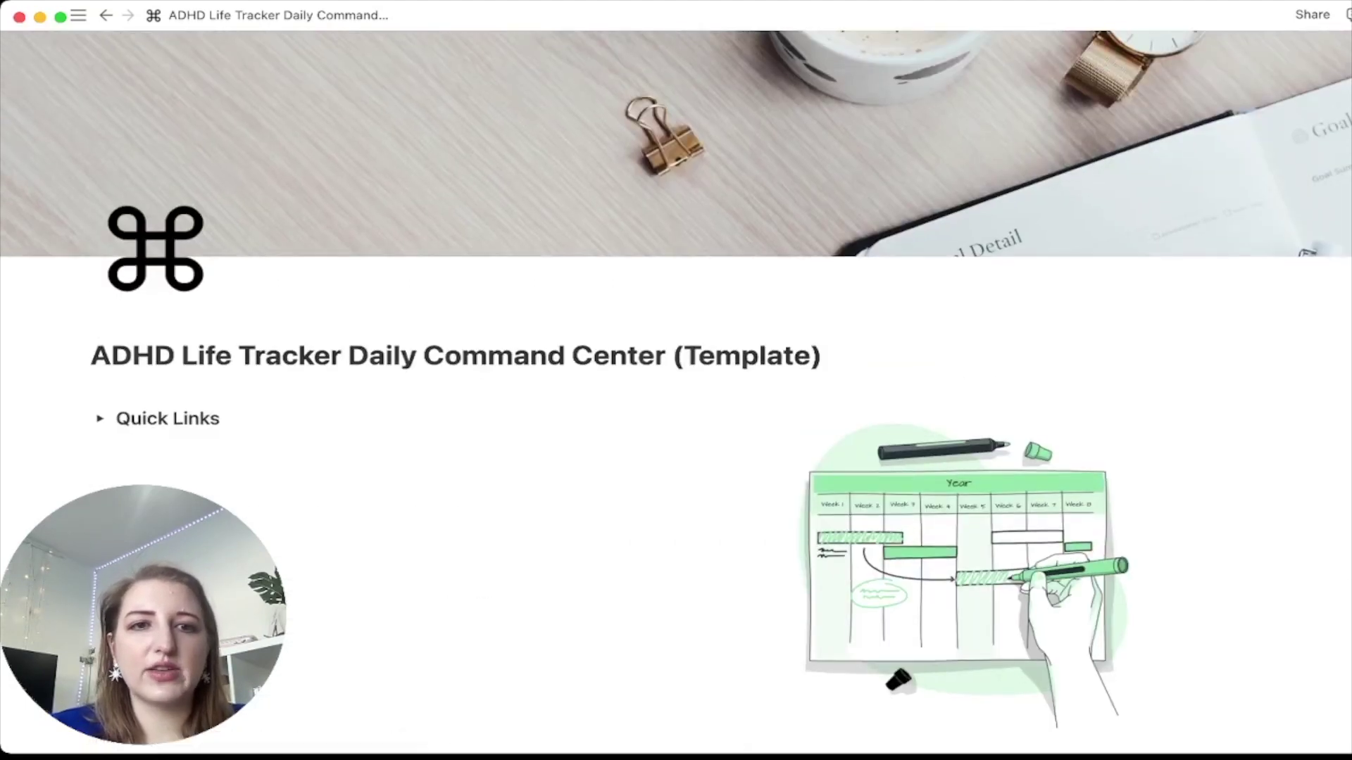